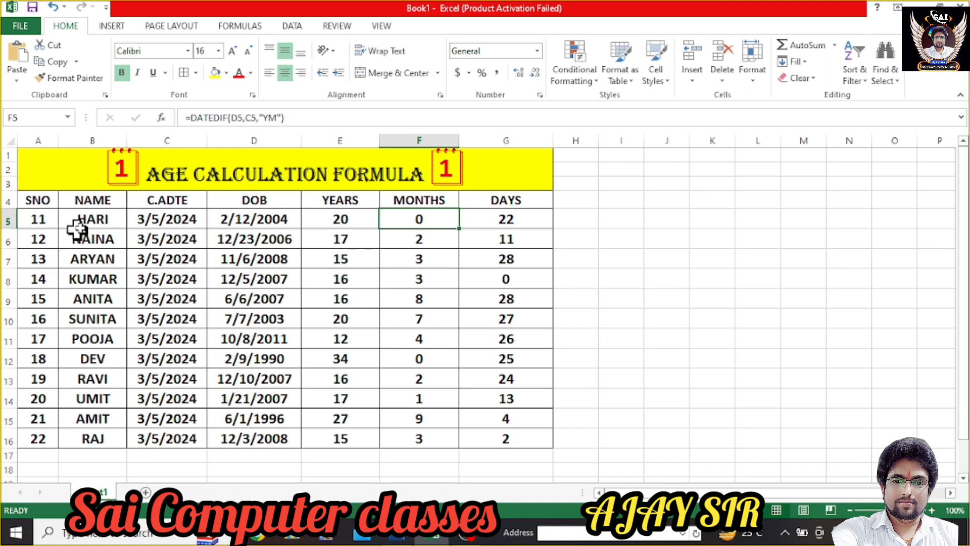
Step: Examine the first record's current date, date of birth and DATEDIF formulas, and view the DATEDIF overview image
click(85, 224)
click(179, 219)
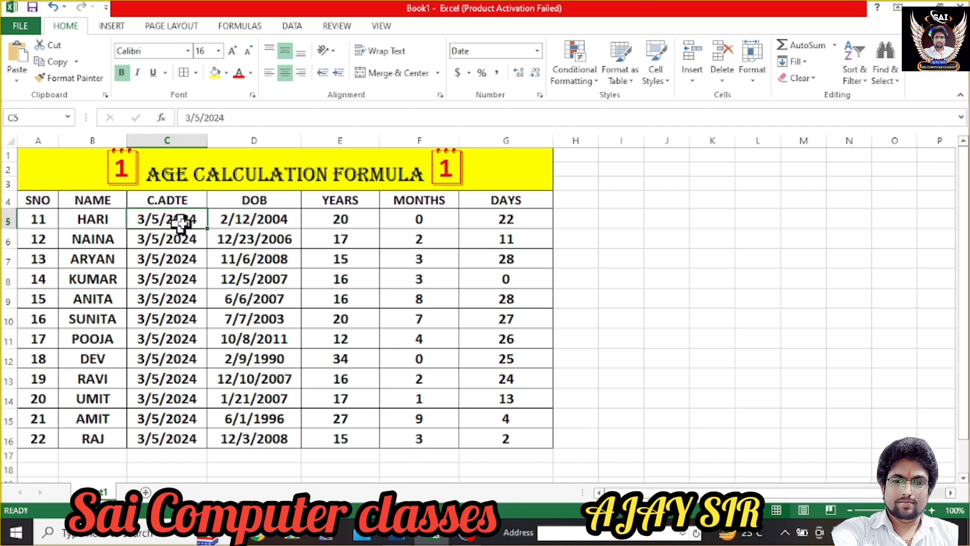
click(271, 222)
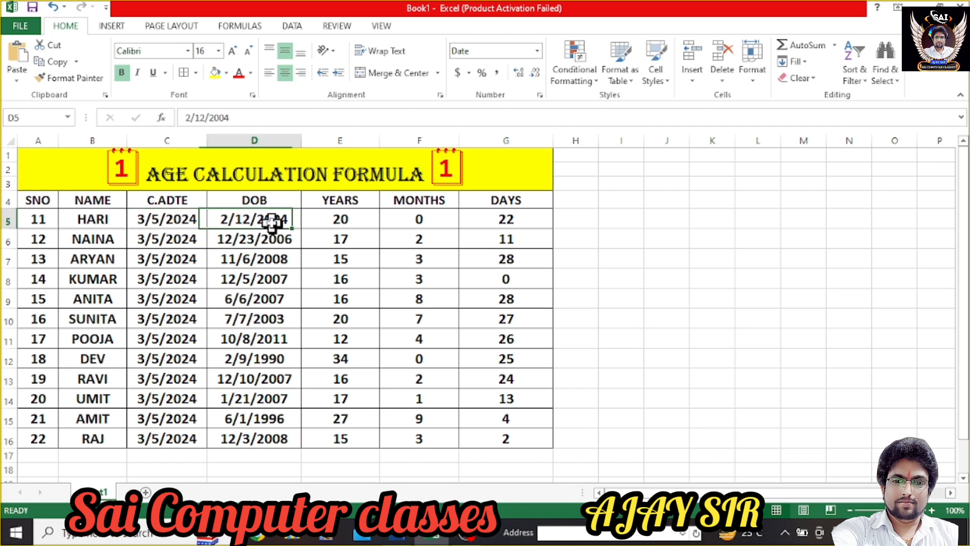
click(180, 220)
click(273, 221)
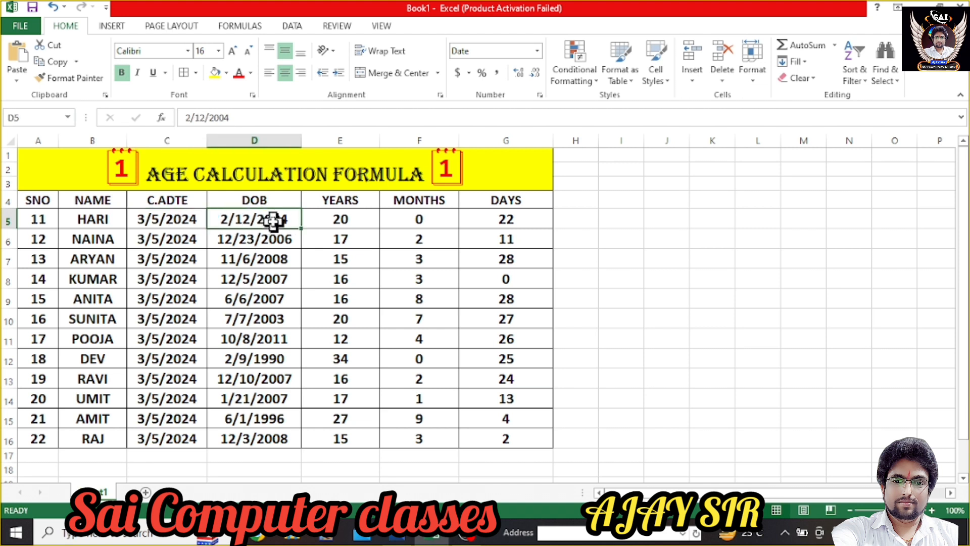
click(321, 219)
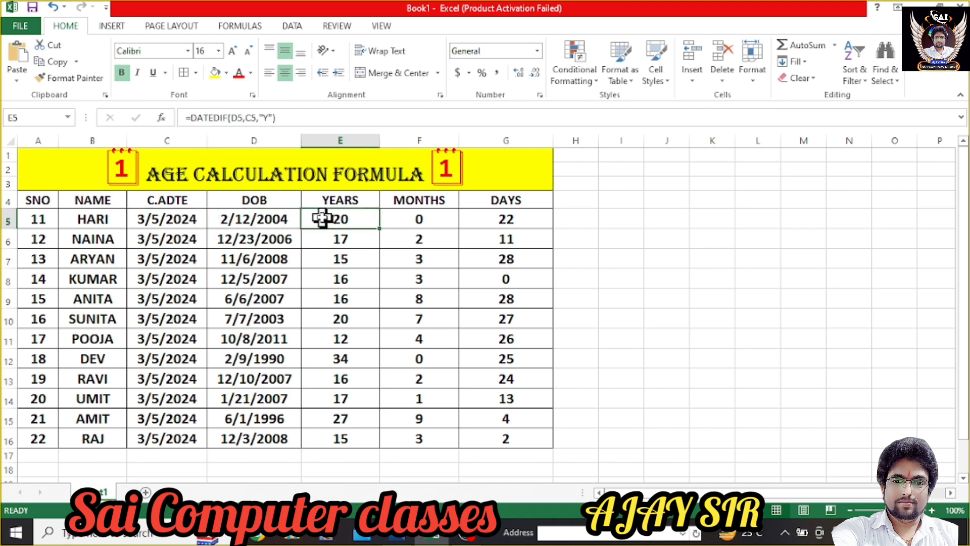
click(521, 217)
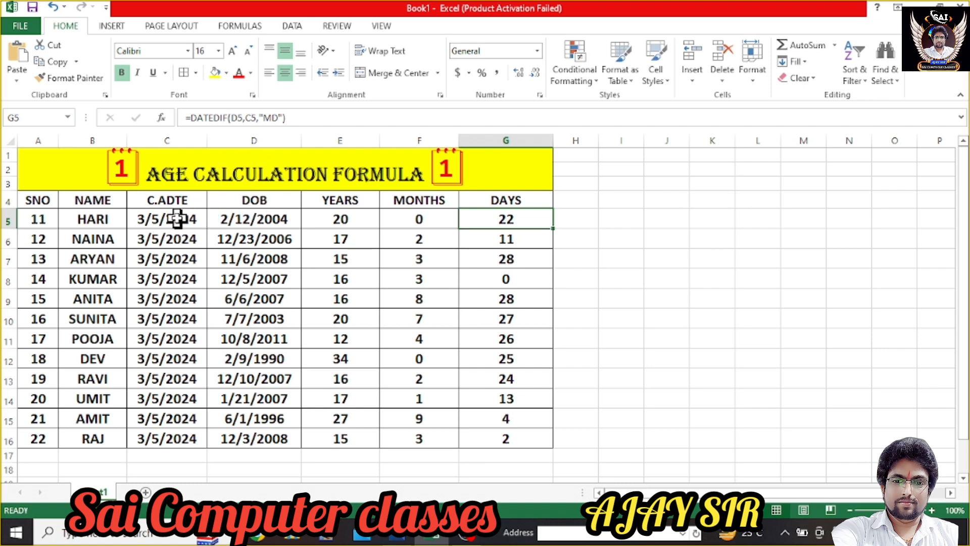
click(398, 537)
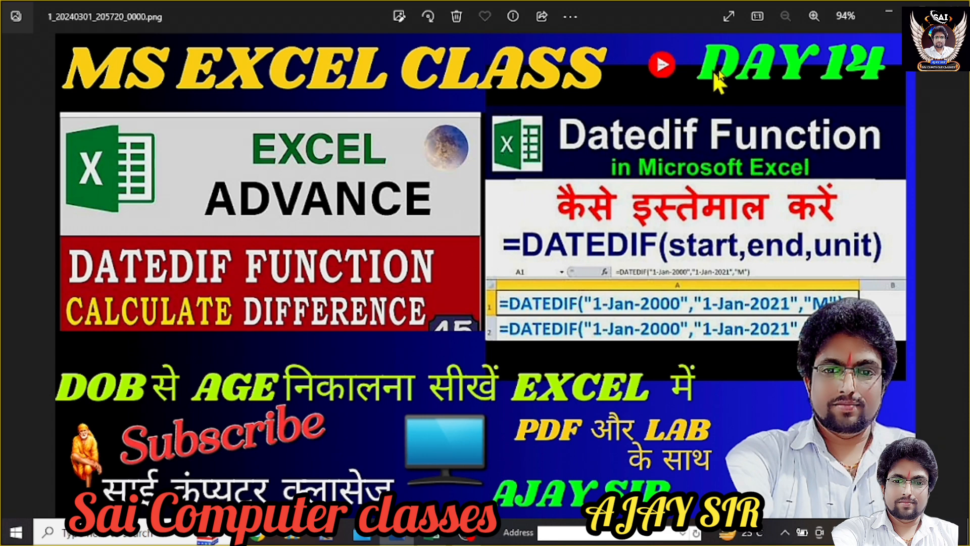
click(884, 14)
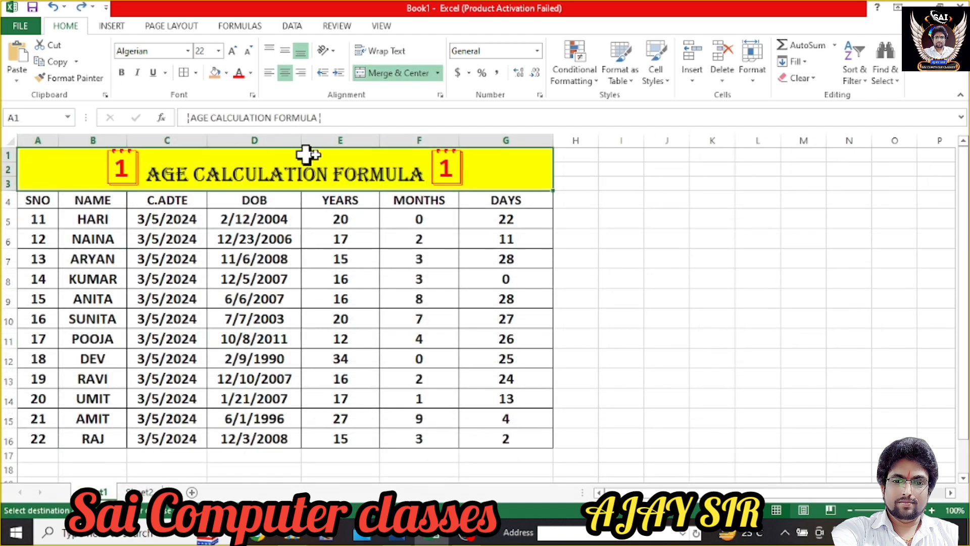
Step: Merge and center cells A1:G3 on Sheet2 to hold the table title
click(132, 492)
click(84, 172)
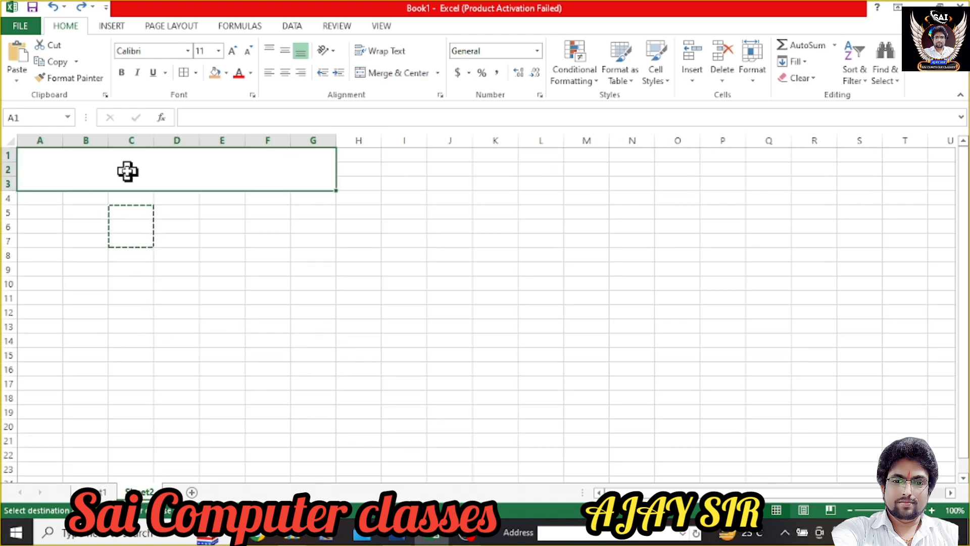
click(380, 74)
click(378, 74)
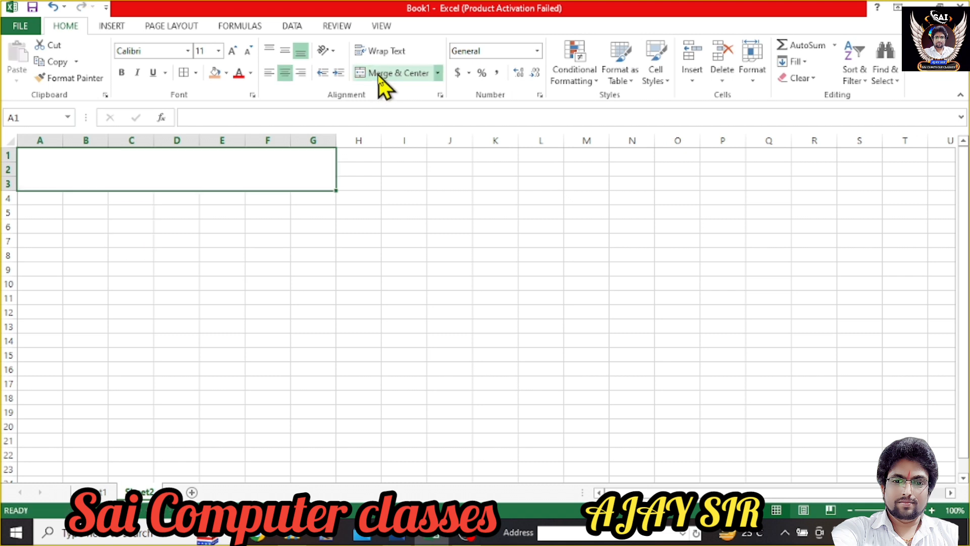
Step: Increase the column width of columns A to G
click(752, 87)
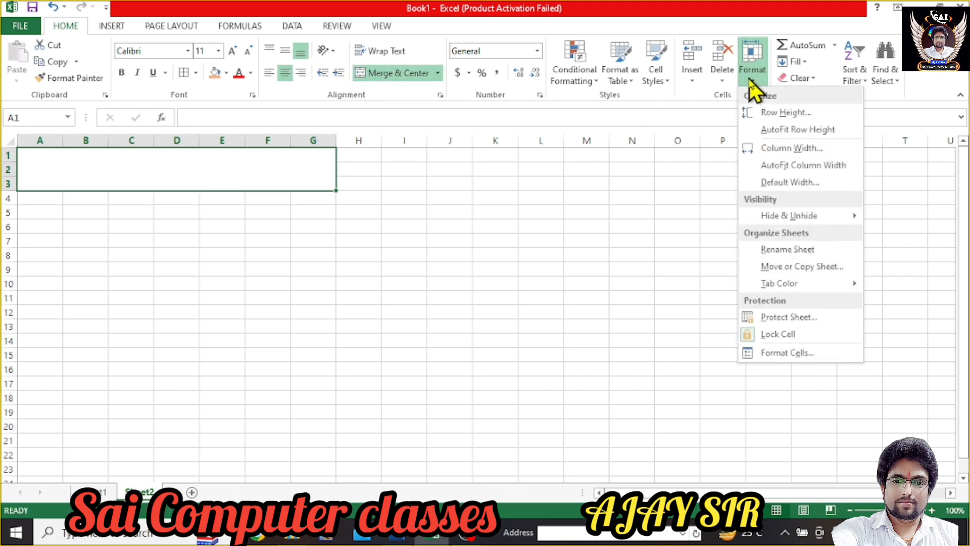
click(766, 149)
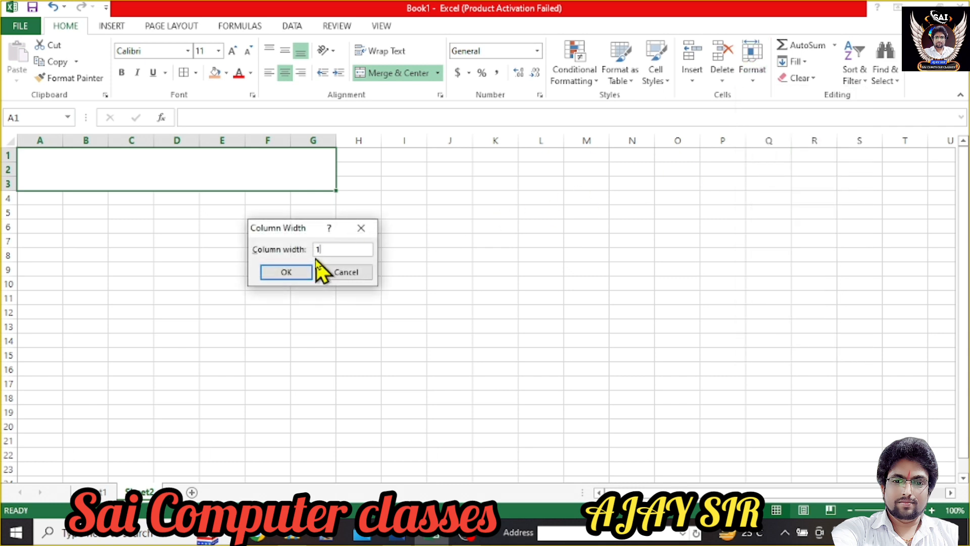
click(296, 273)
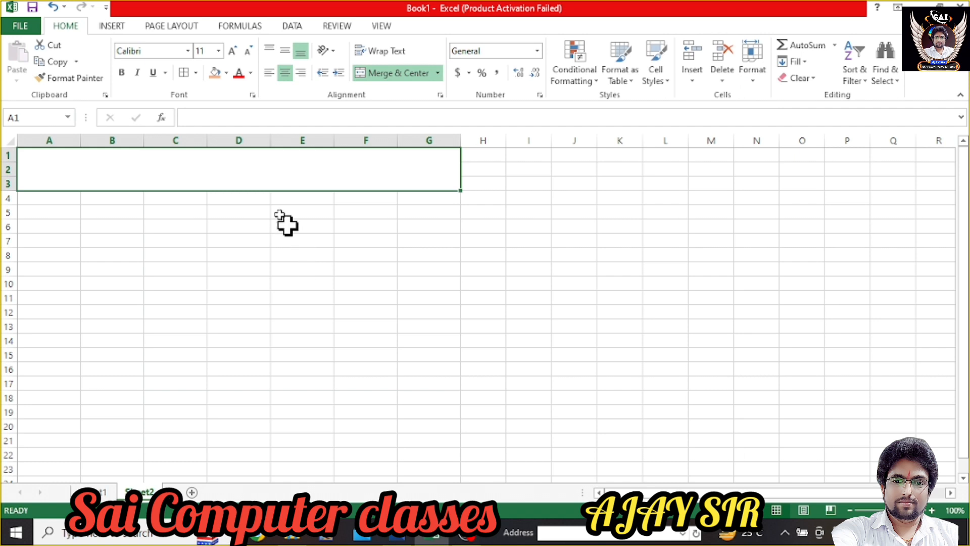
Step: Enter the title AGE CALCULATION DATA in the merged cell A1:G3
double_click(262, 178)
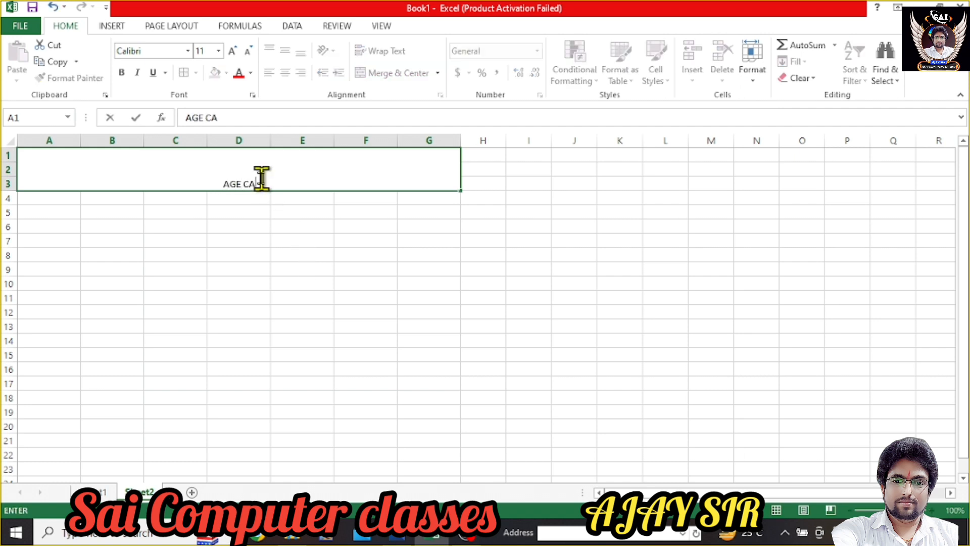
text(AGE CALCULATION DA)
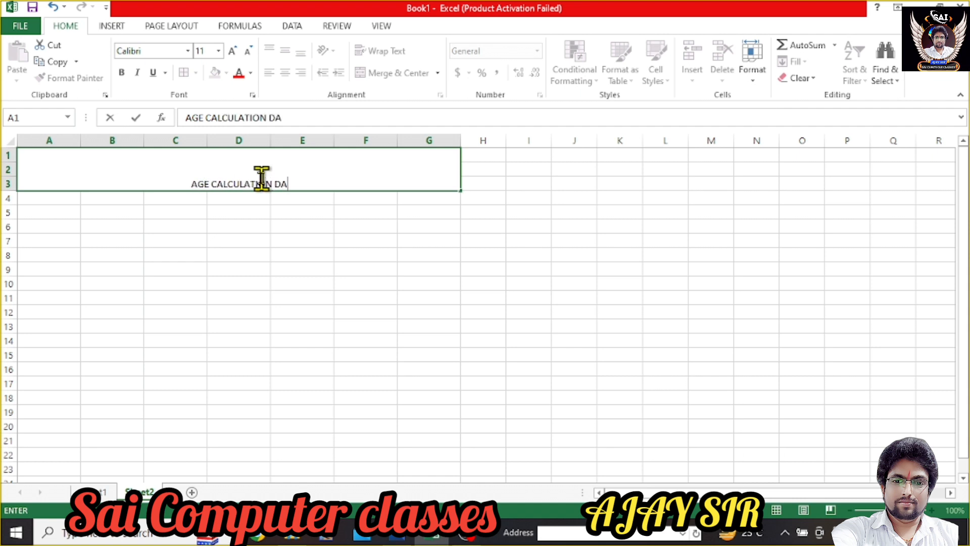
text(TA)
click(272, 209)
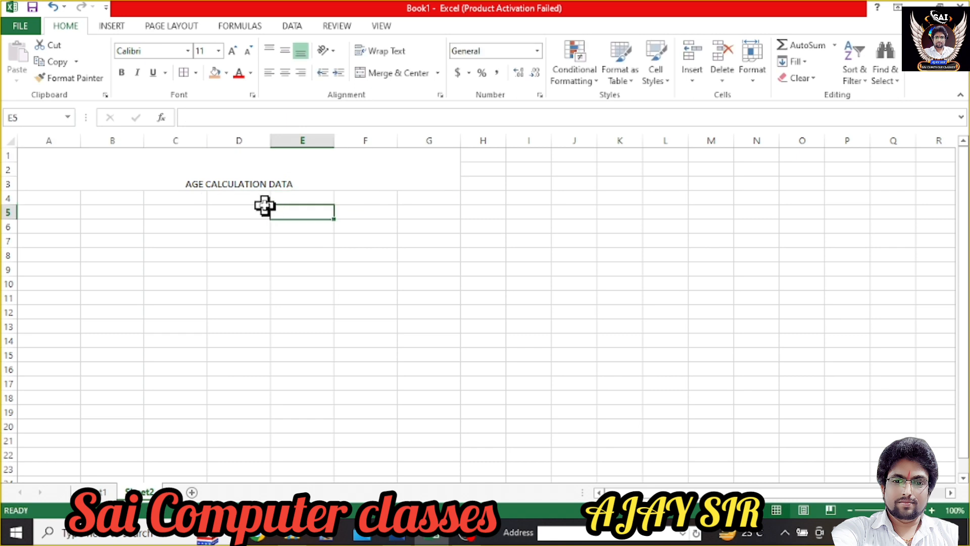
Step: Format the title in the Algerian font at size 36 with a light gold fill
click(266, 183)
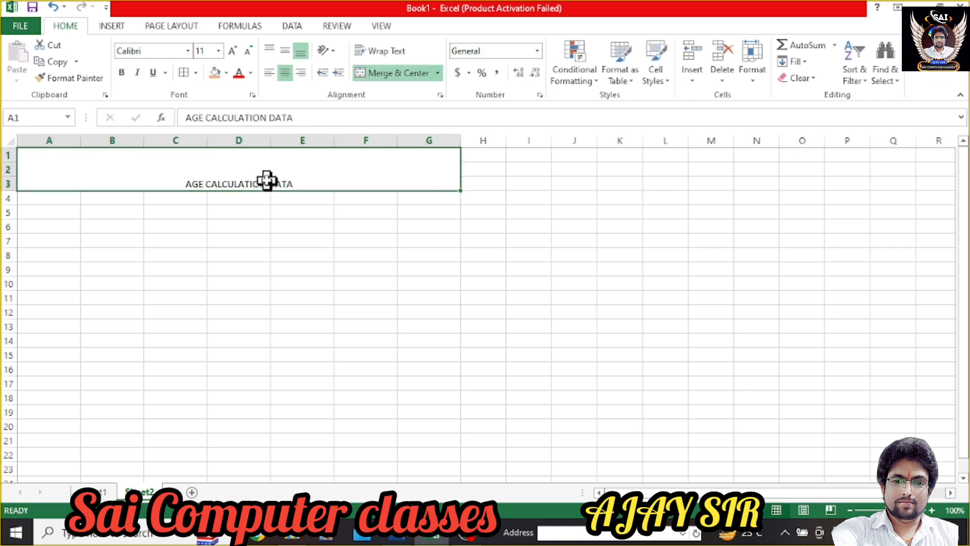
click(189, 51)
click(181, 189)
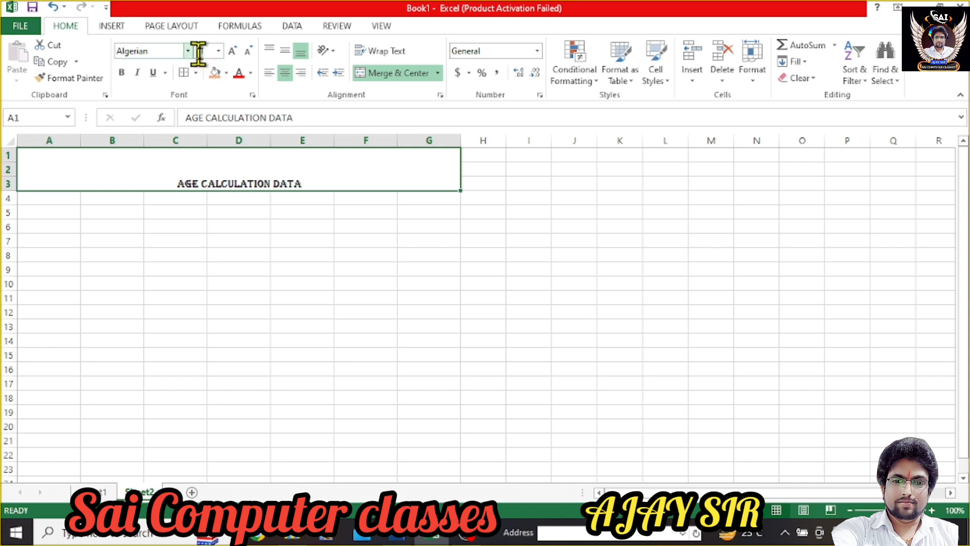
click(218, 51)
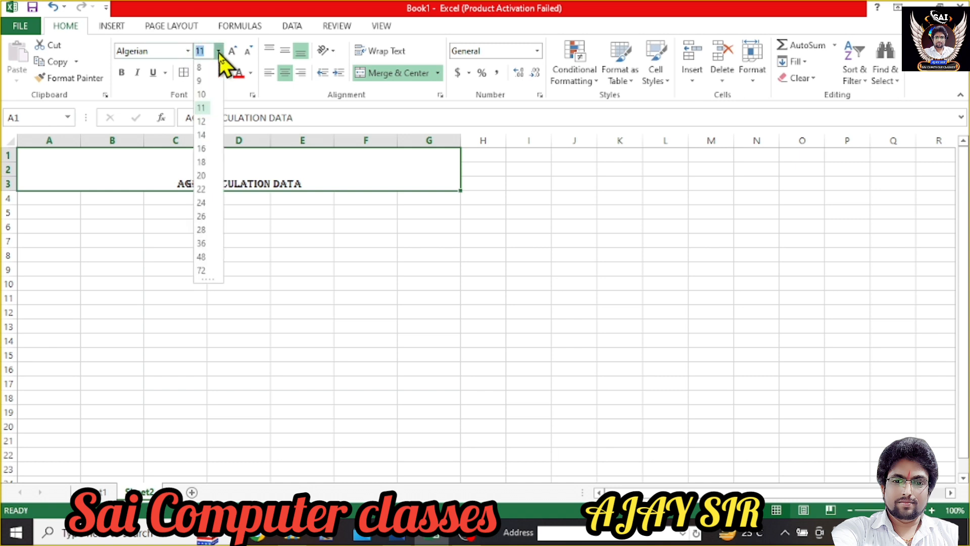
click(201, 230)
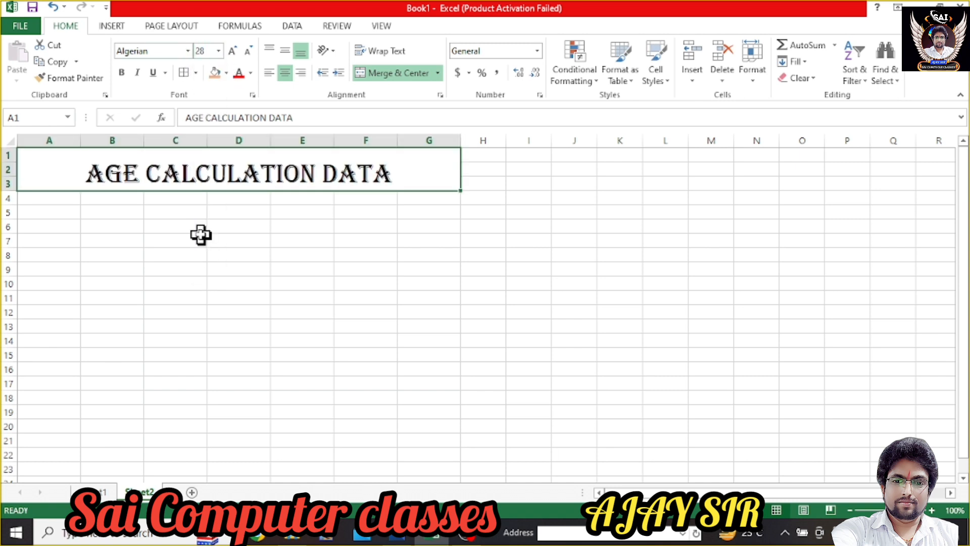
click(218, 51)
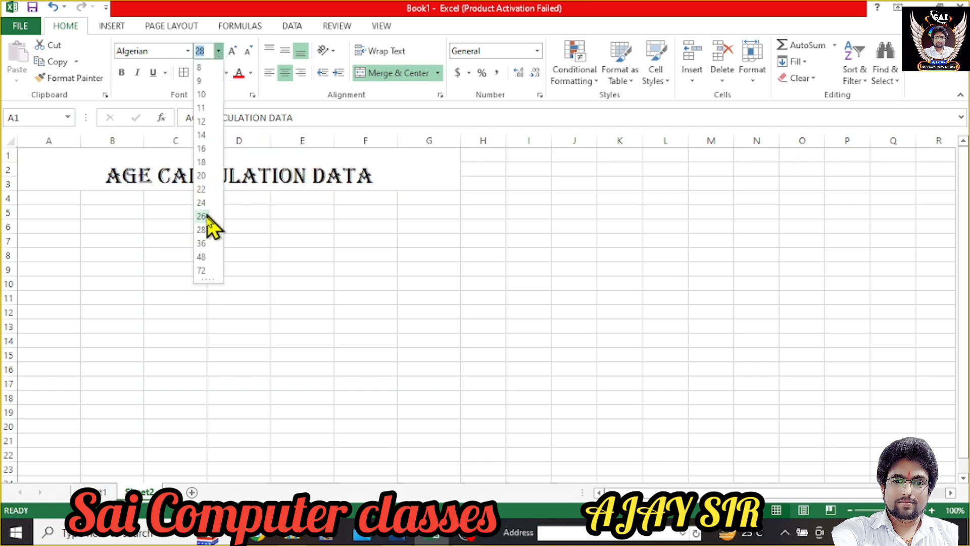
click(202, 242)
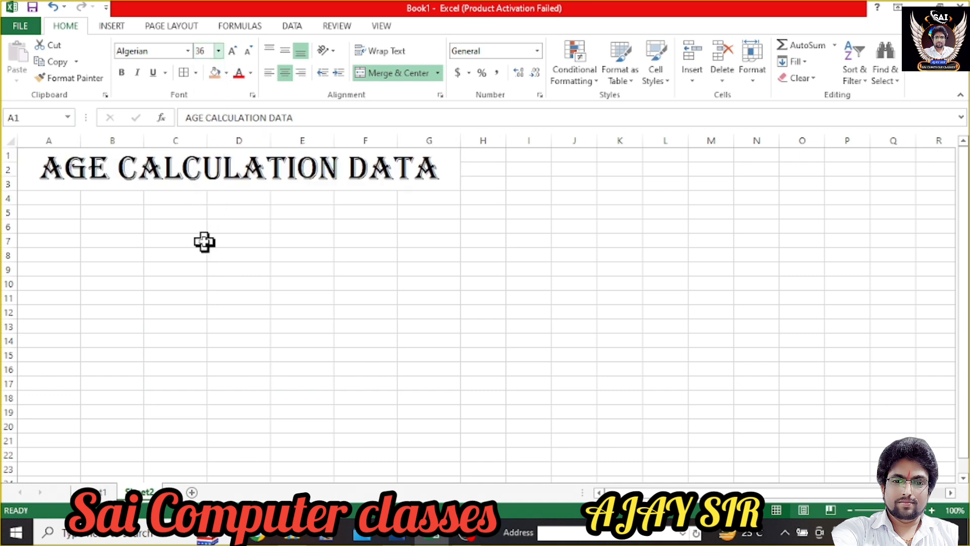
click(226, 73)
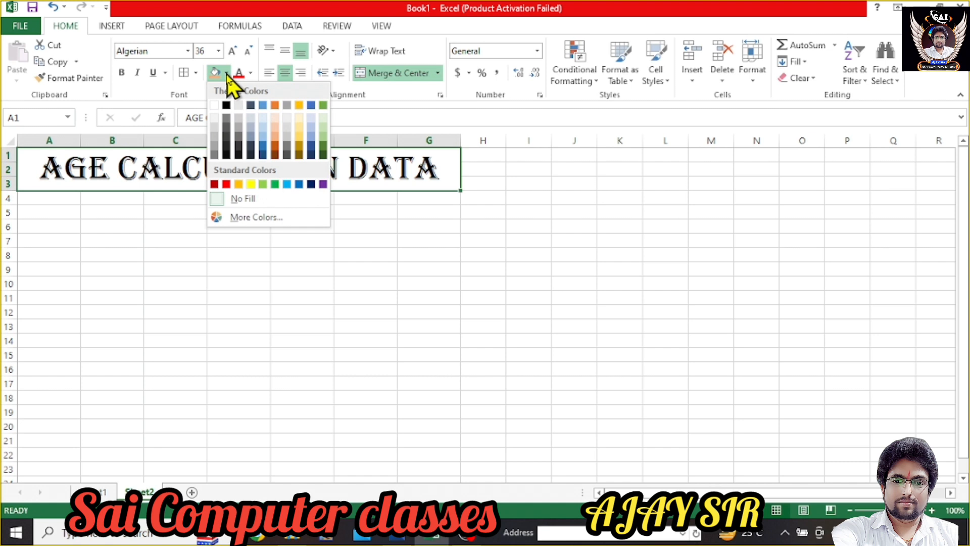
click(298, 127)
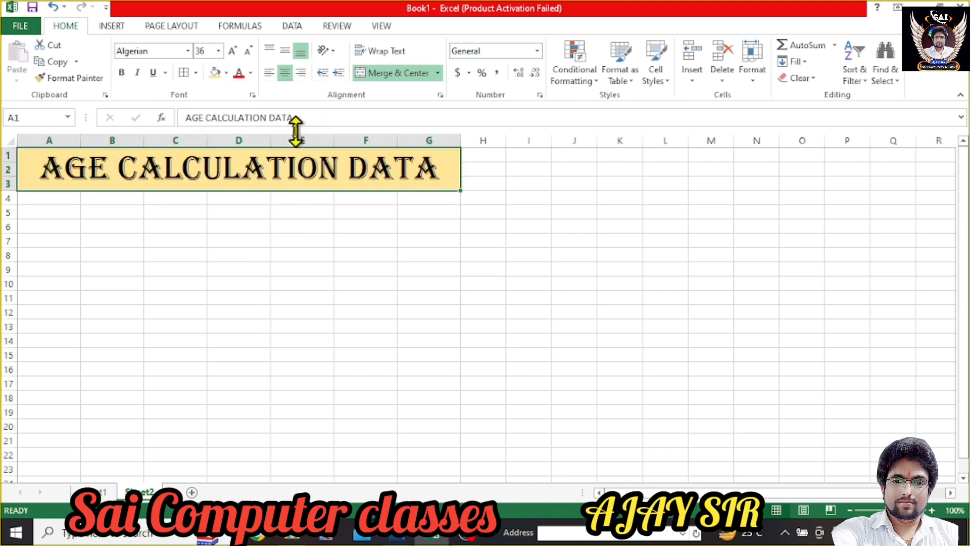
Step: Enter the headings SNO, NAME, C.DATE and DOB in cells A4 to D4
click(66, 199)
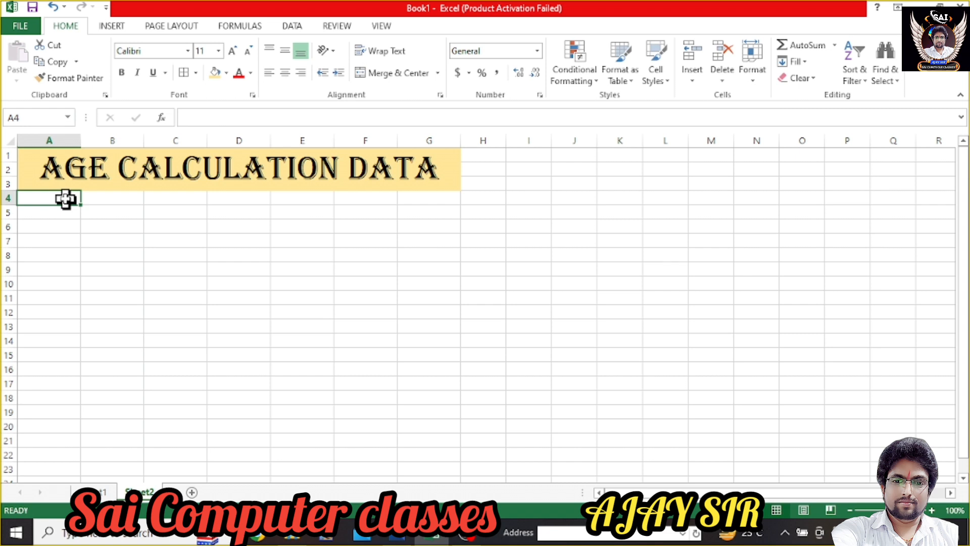
text(s)
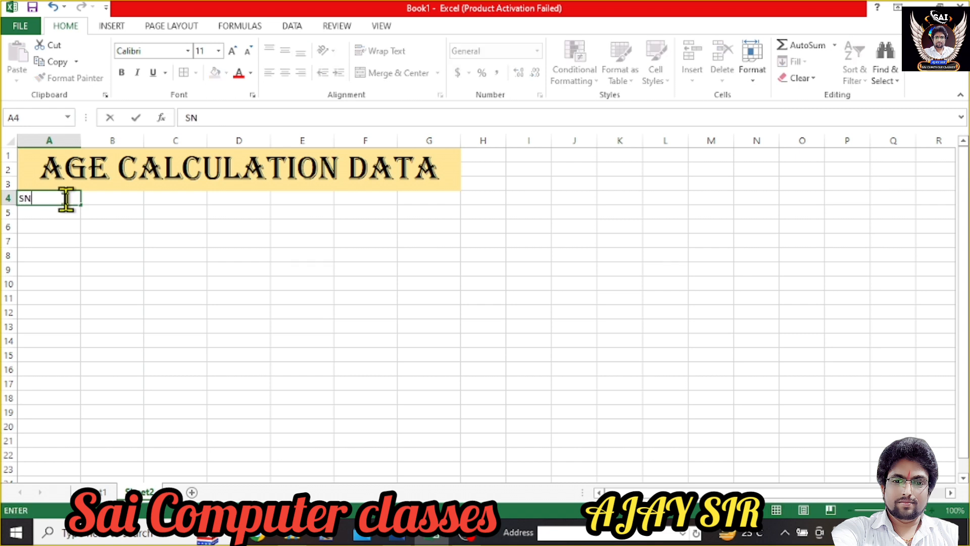
key(Tab)
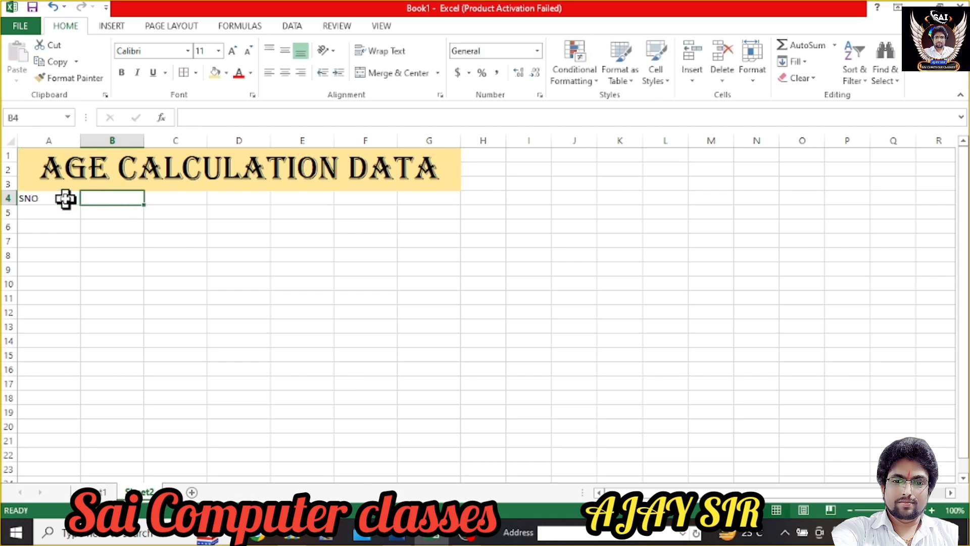
text(NAME)
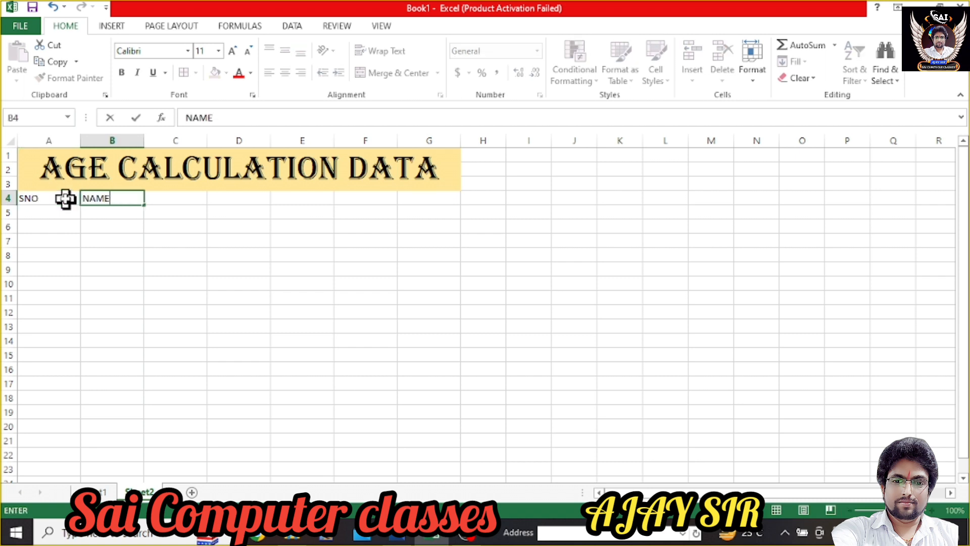
key(Tab)
text(C)
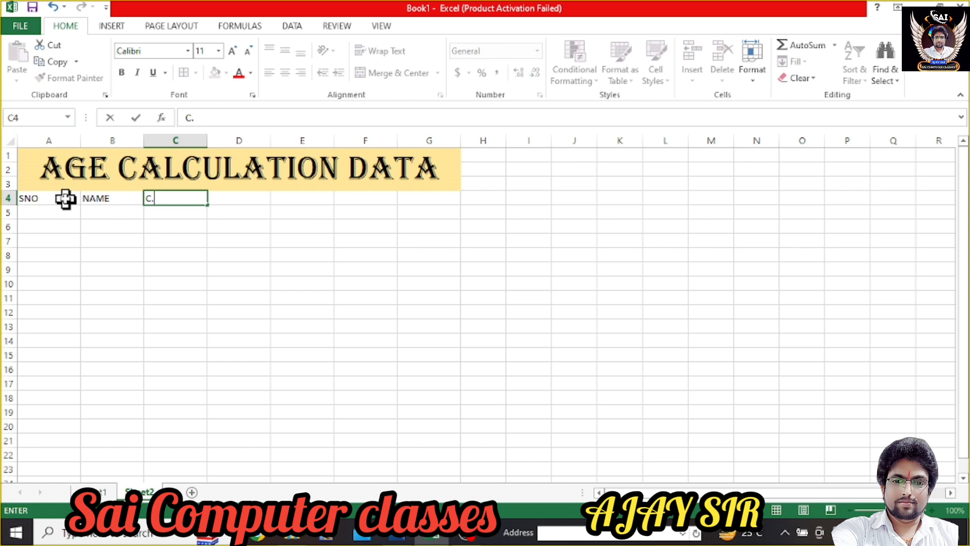
key(Tab)
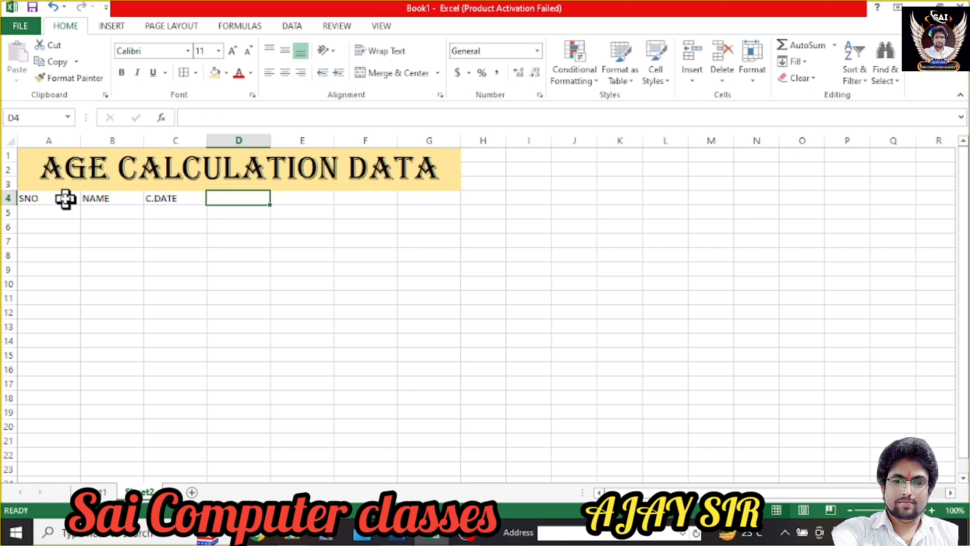
text(DOB)
key(Tab)
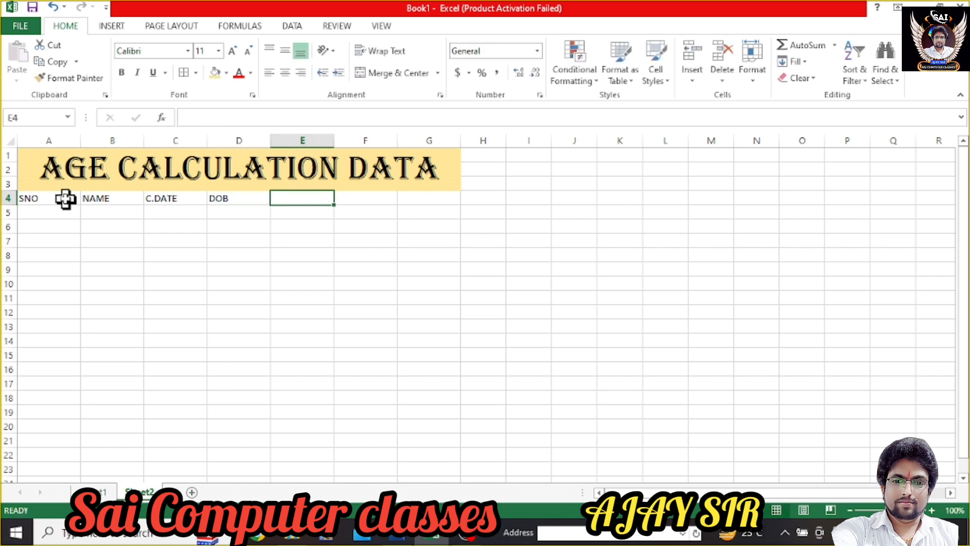
Step: Enter the headings YEARS, MONTHS and DAYS in cells E4 to G4
text(YEARS)
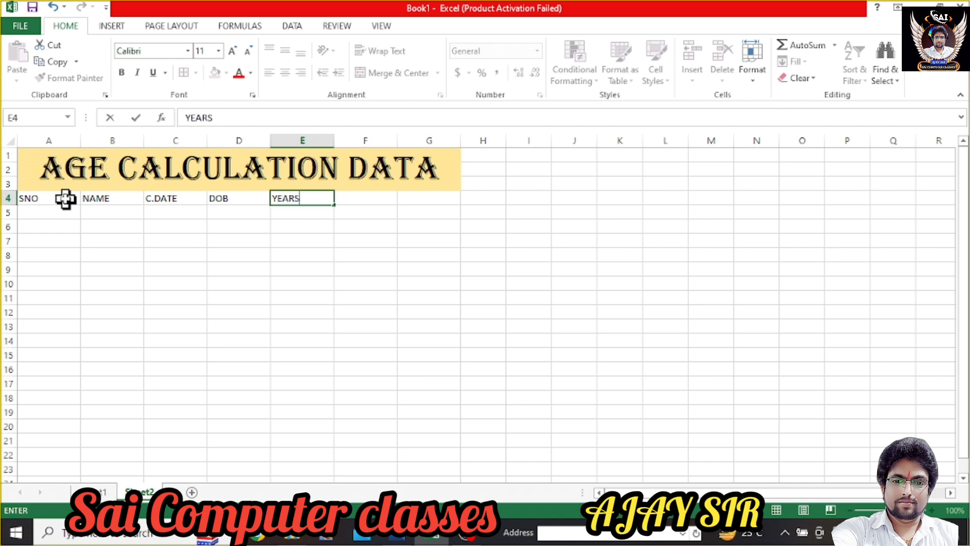
key(Tab)
text(M)
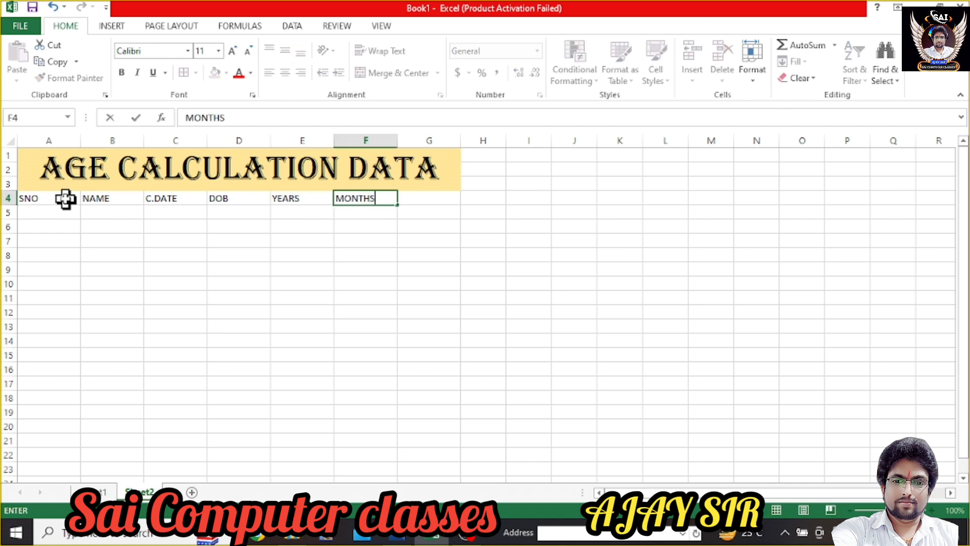
key(Tab)
text(DA)
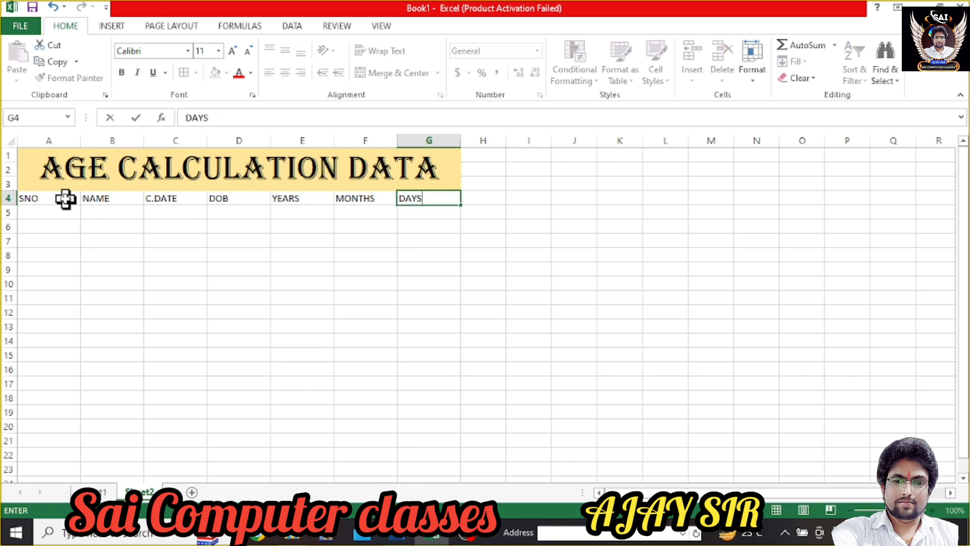
click(94, 226)
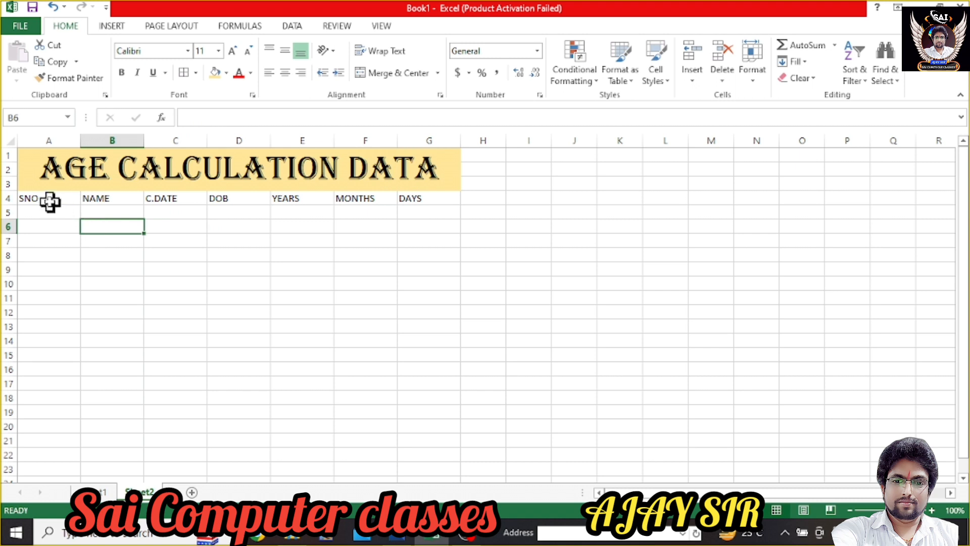
Step: Make the headings in A4:G4 bold at size 16 and widen the MONTHS column to fit its heading
drag(44, 199, 440, 202)
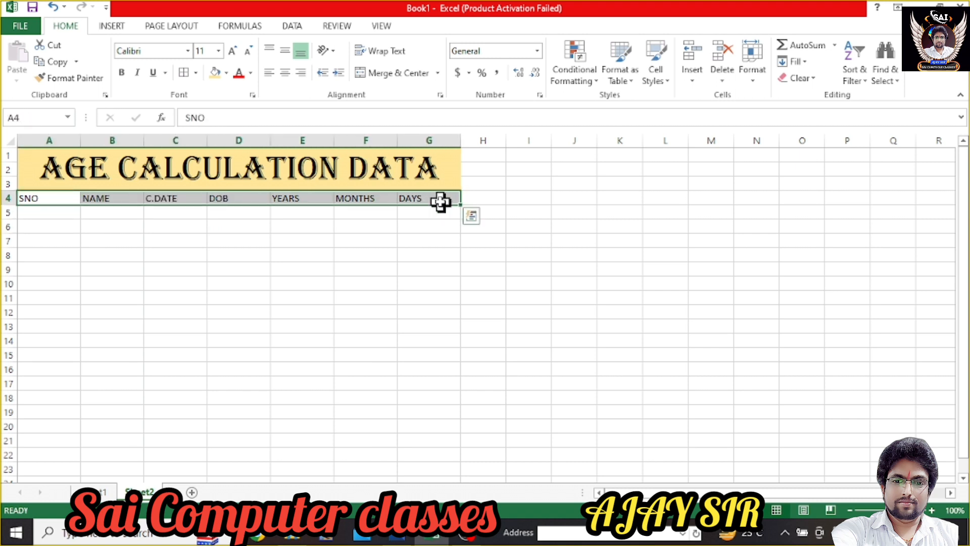
click(218, 50)
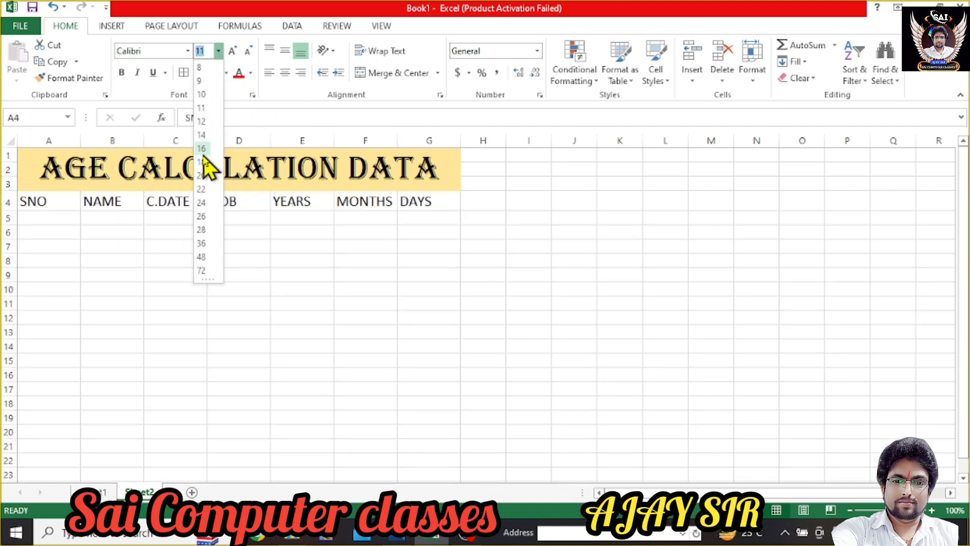
click(202, 149)
click(121, 72)
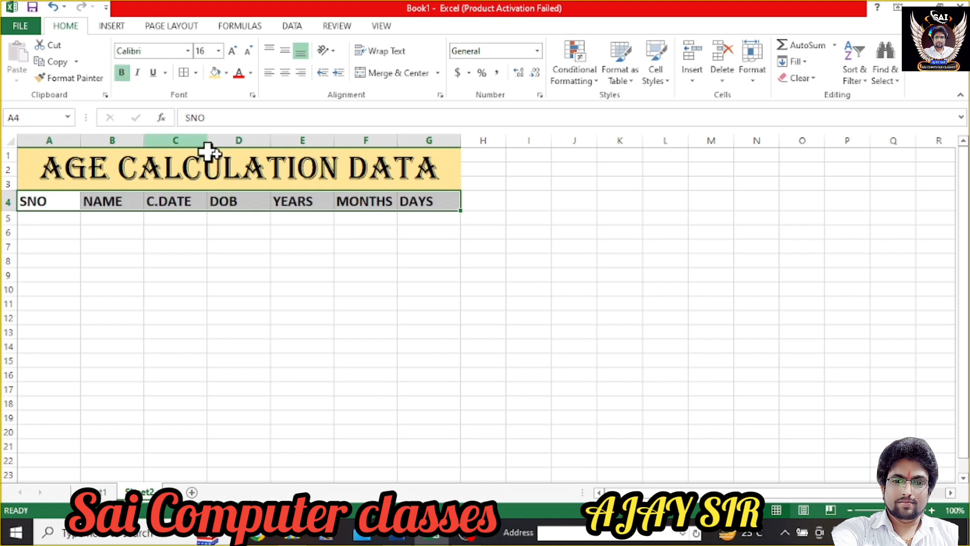
drag(397, 139, 419, 141)
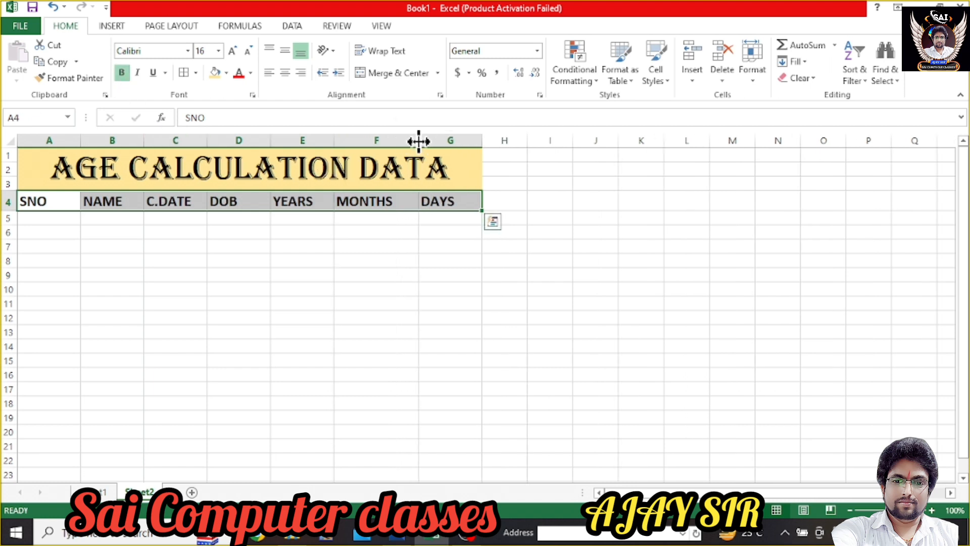
Step: Centre the contents of cells A4:G16 horizontally
click(57, 202)
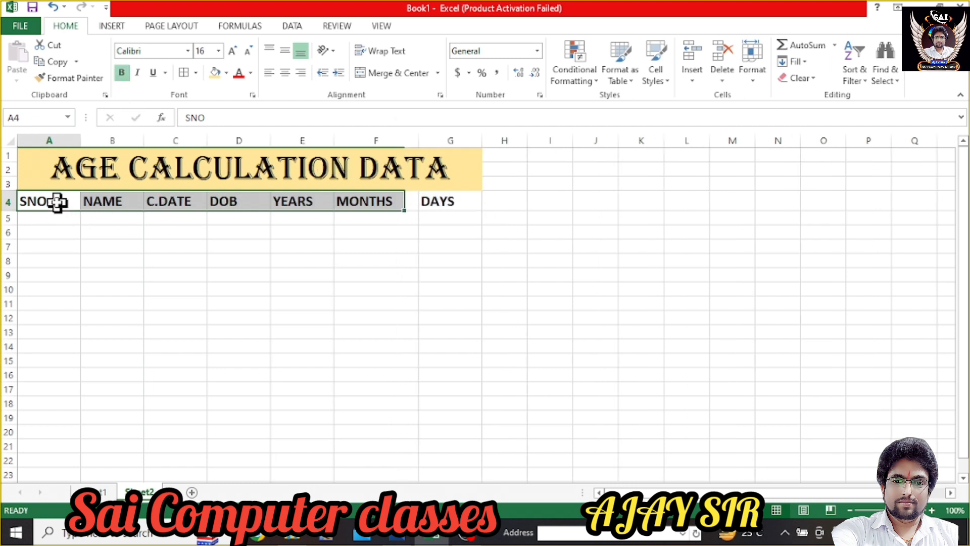
mouse_move(57, 202)
mouse_down()
mouse_move(232, 340)
mouse_move(446, 364)
mouse_move(448, 374)
mouse_up()
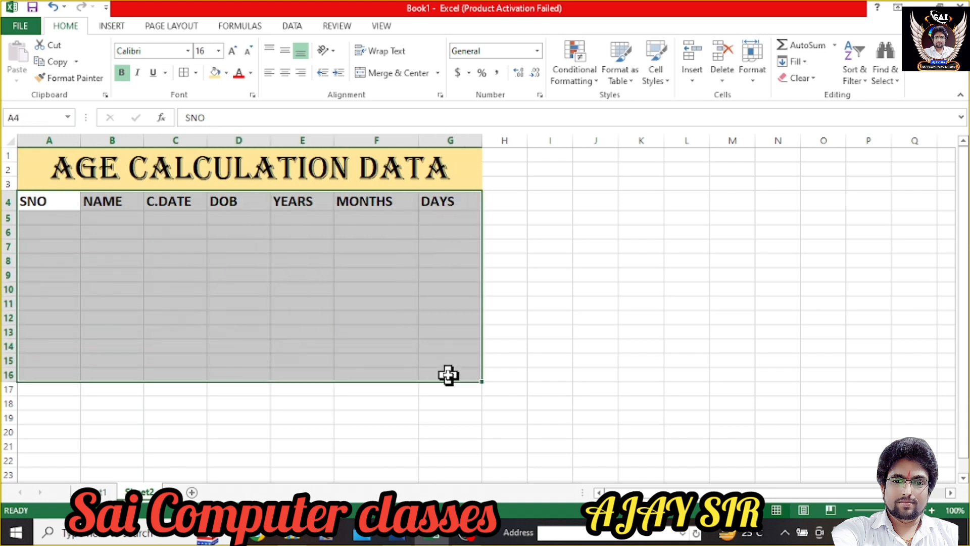
click(284, 73)
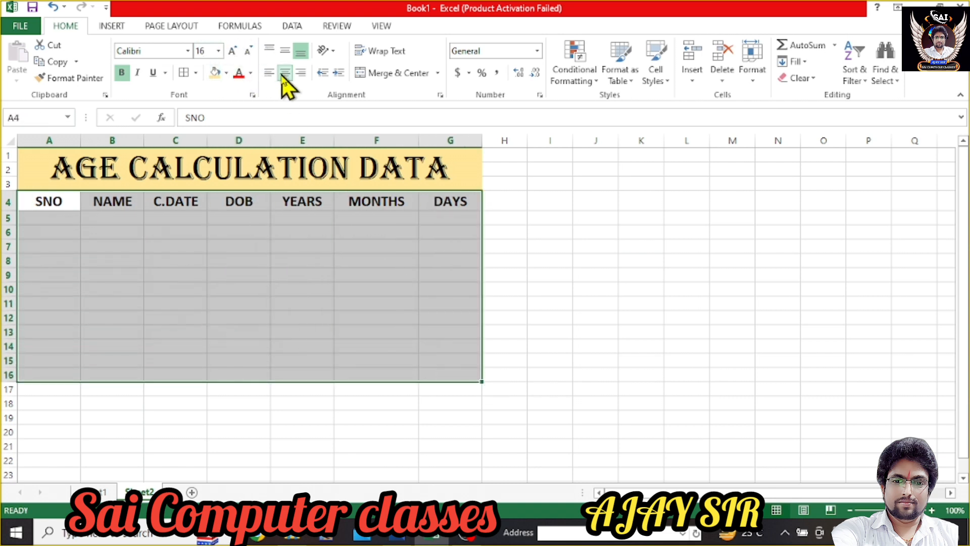
Step: Enter serial numbers 11 and 12 in A5 and A6 and fill the series down to 22 in A16
click(48, 218)
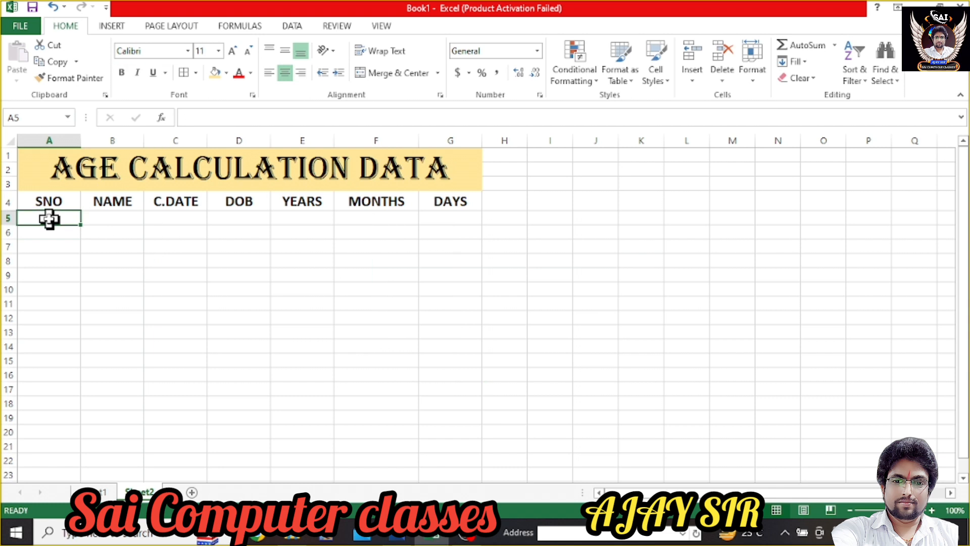
text(11)
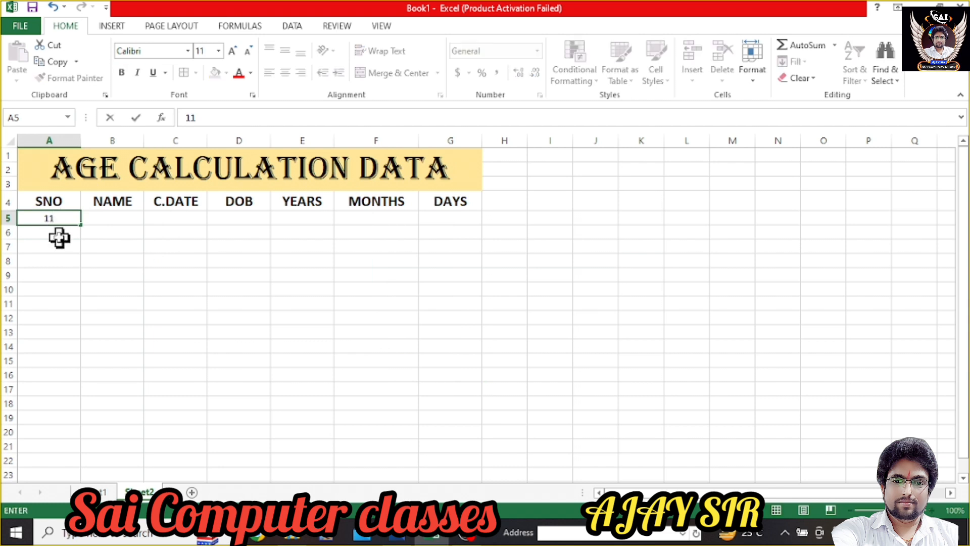
click(59, 235)
text(12)
click(59, 257)
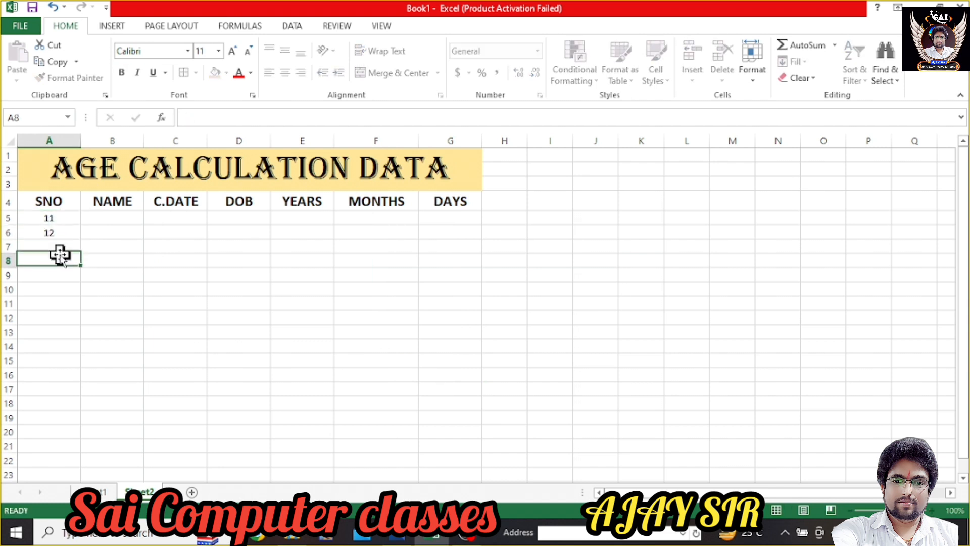
click(65, 213)
drag(70, 217, 84, 383)
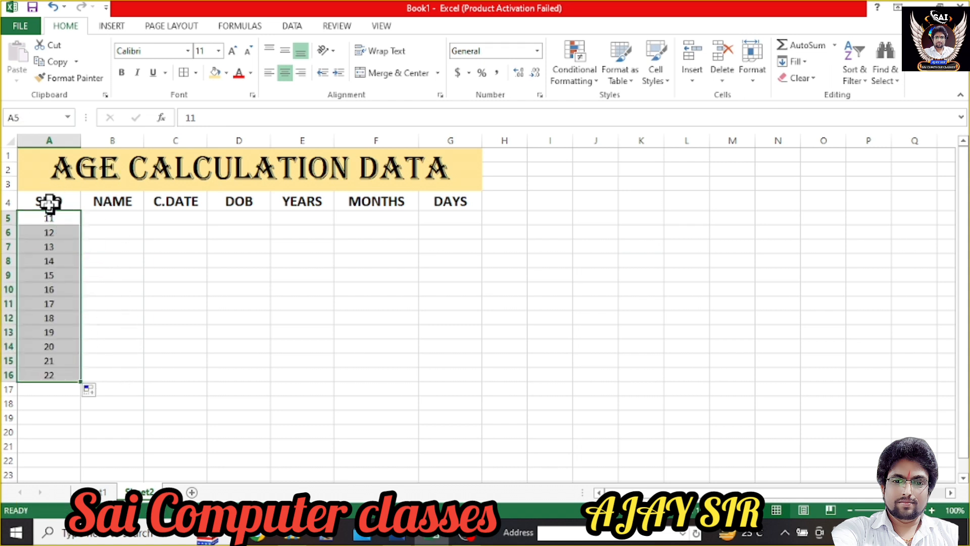
Step: Format the table body A5:G16 in bold at size 14
drag(48, 217, 444, 369)
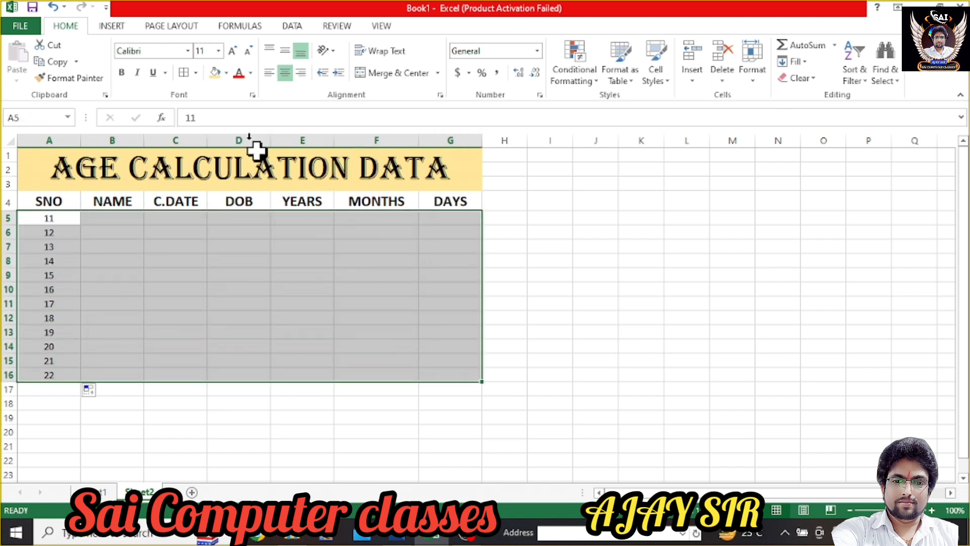
click(218, 51)
click(202, 135)
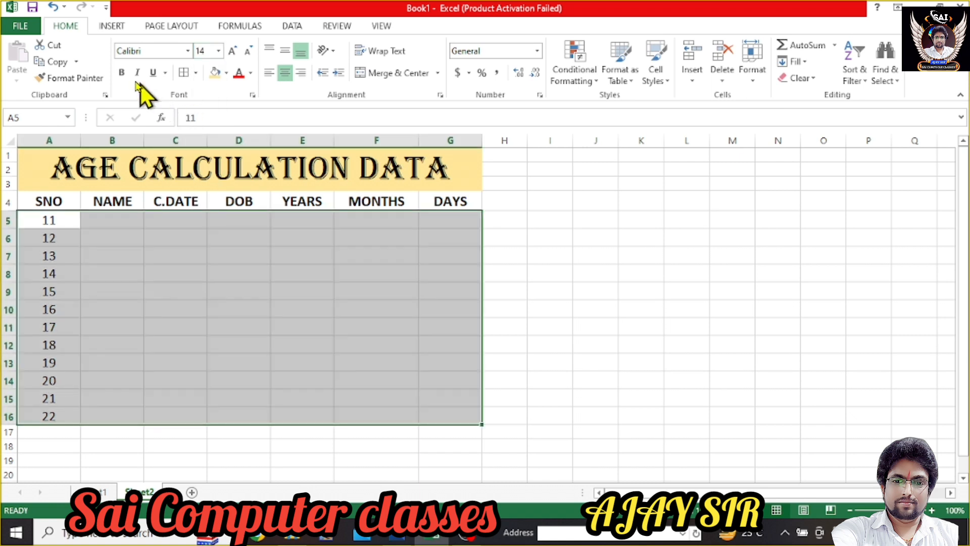
click(122, 73)
Step: Enter the first three people's first names in capitals in cells B5 to B7
click(113, 223)
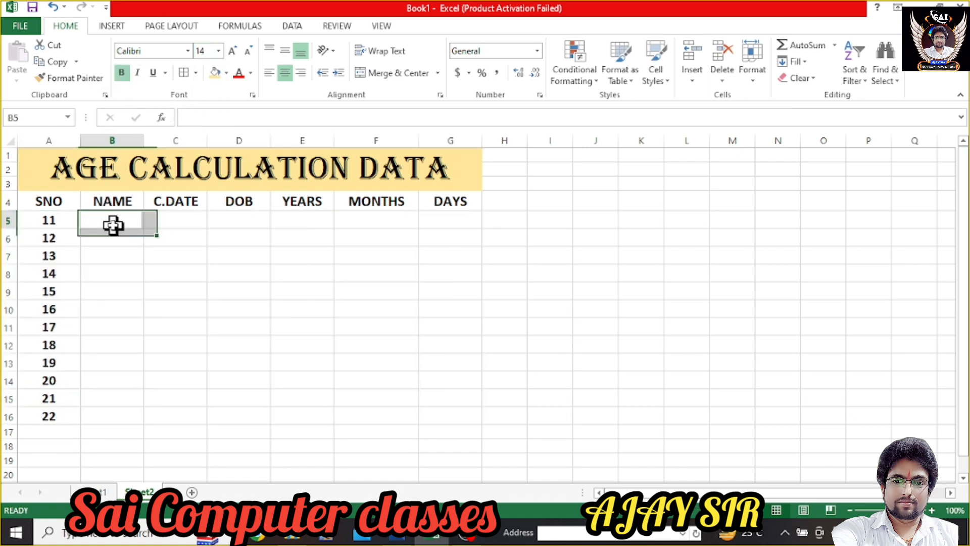
double_click(114, 223)
text(ARYAN)
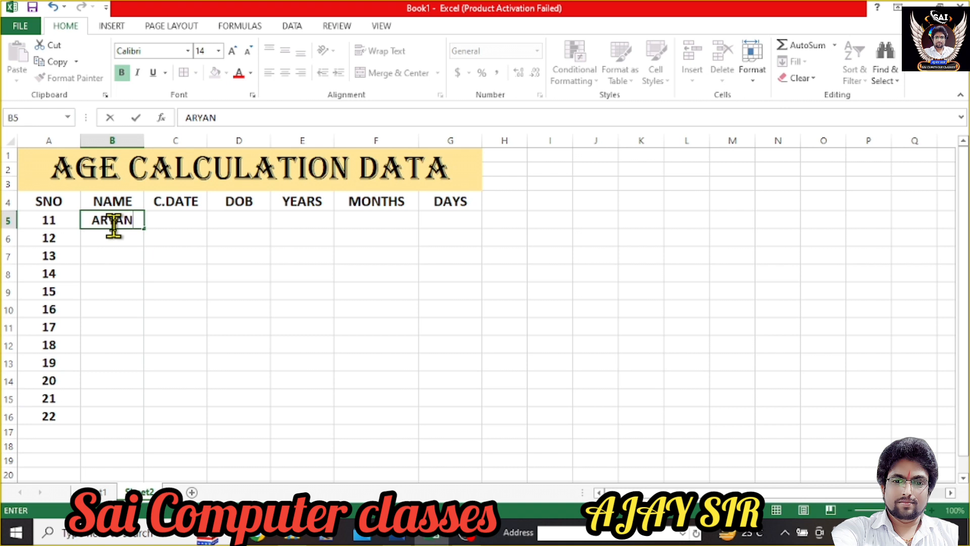
key(Return)
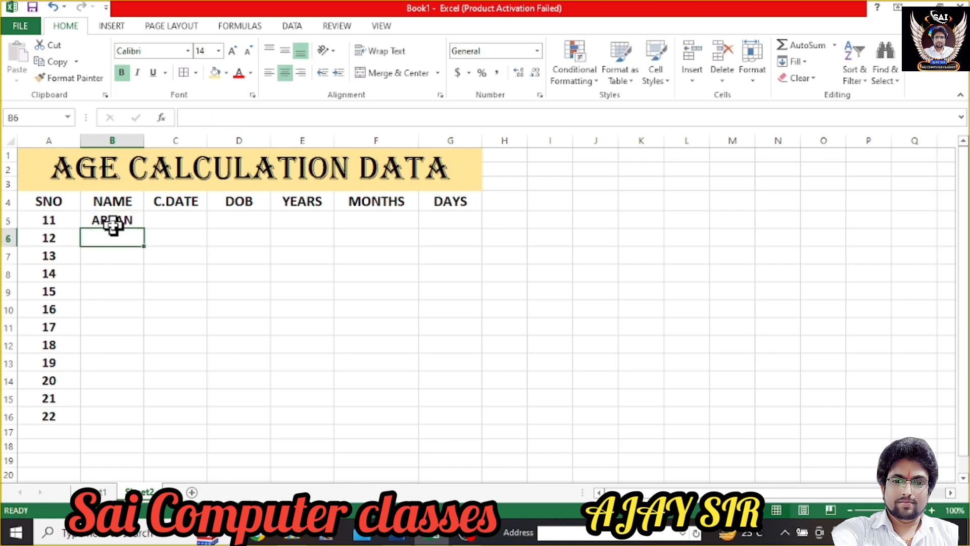
text(ANSH)
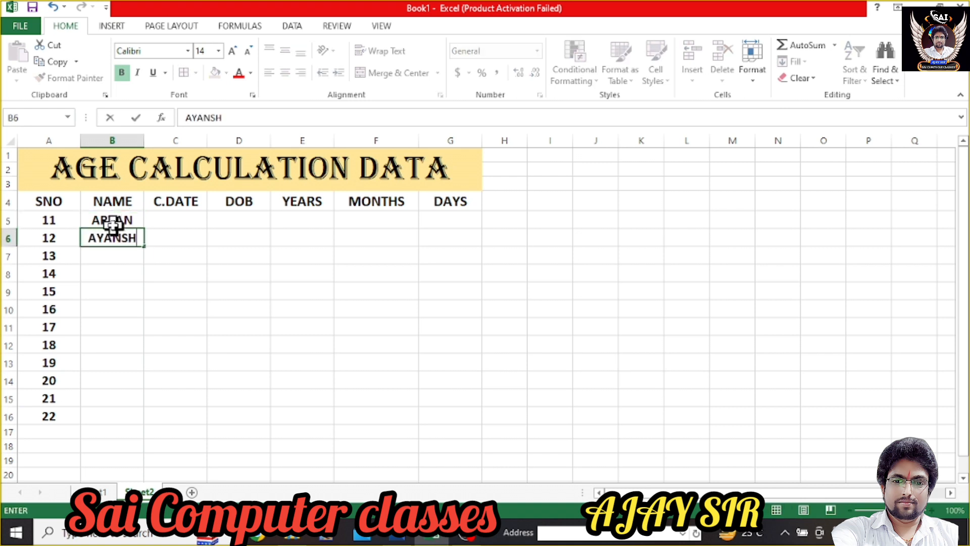
key(Return)
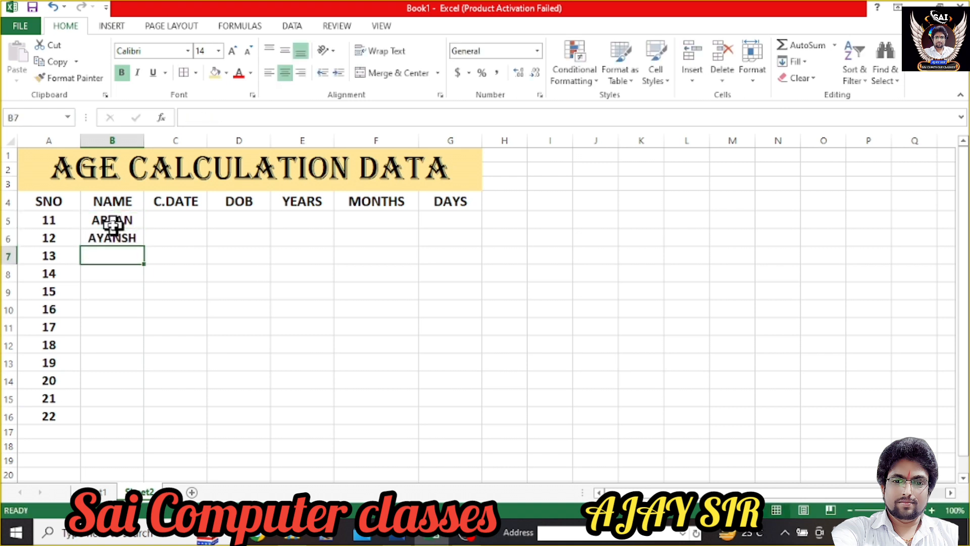
text(ADITY)
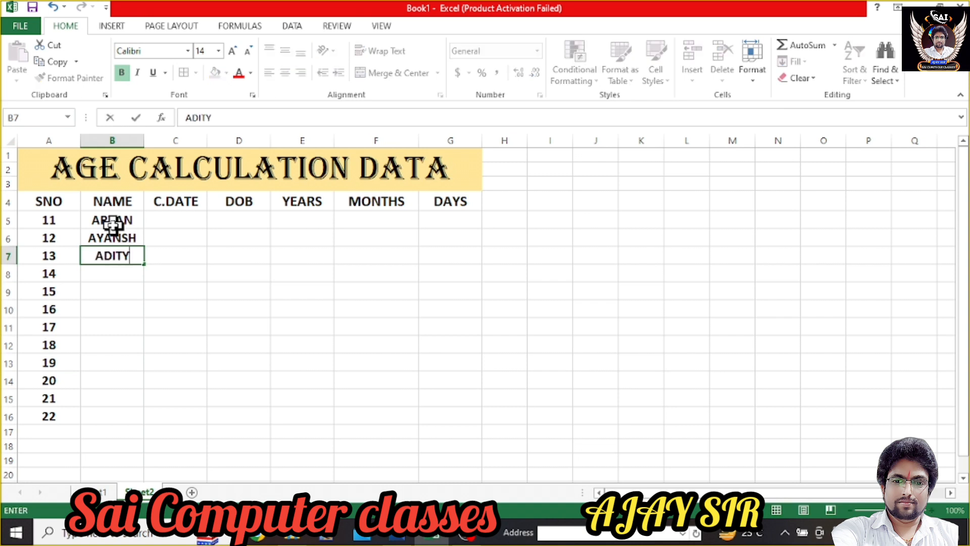
text(A)
key(Return)
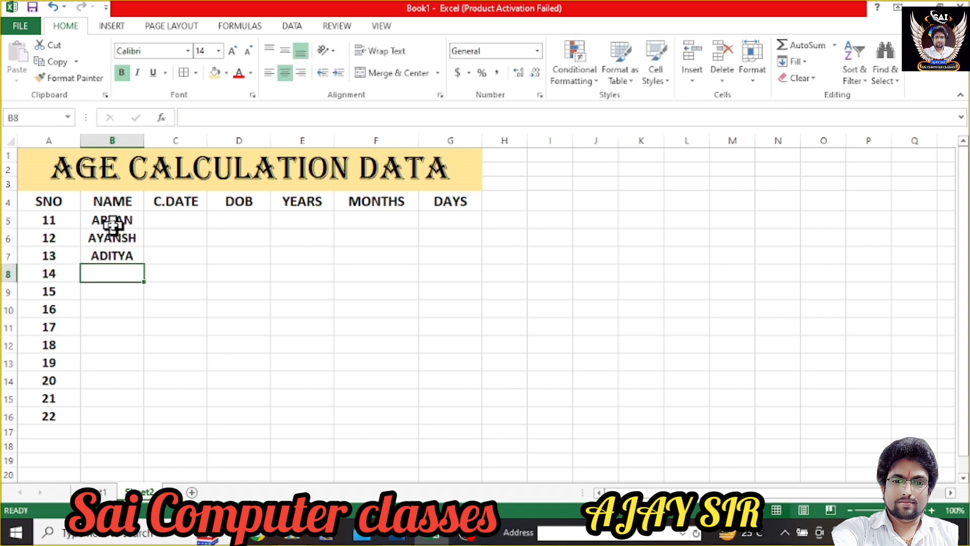
Step: Enter four more first names in capitals in cells B8 to B11 of the NAME column
text(KAJAL)
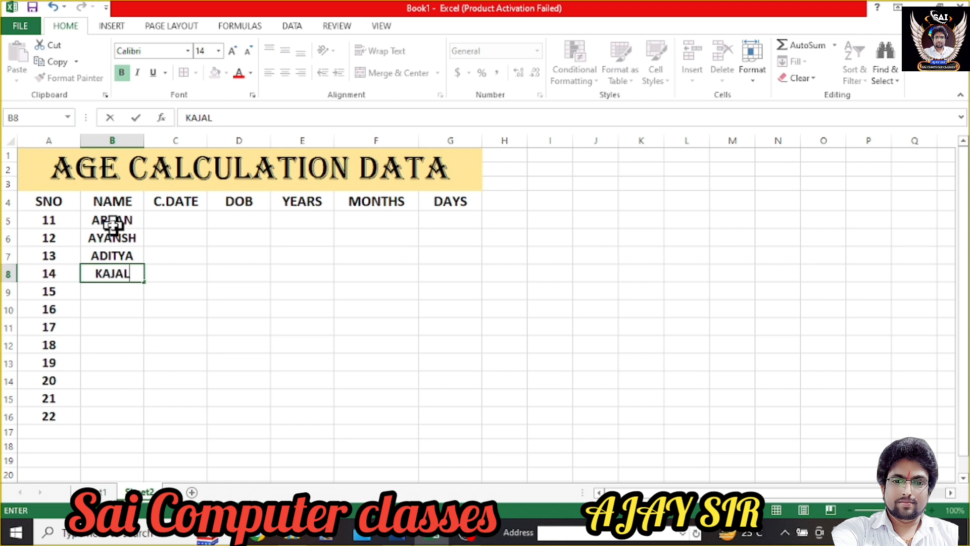
key(Return)
text(KARA)
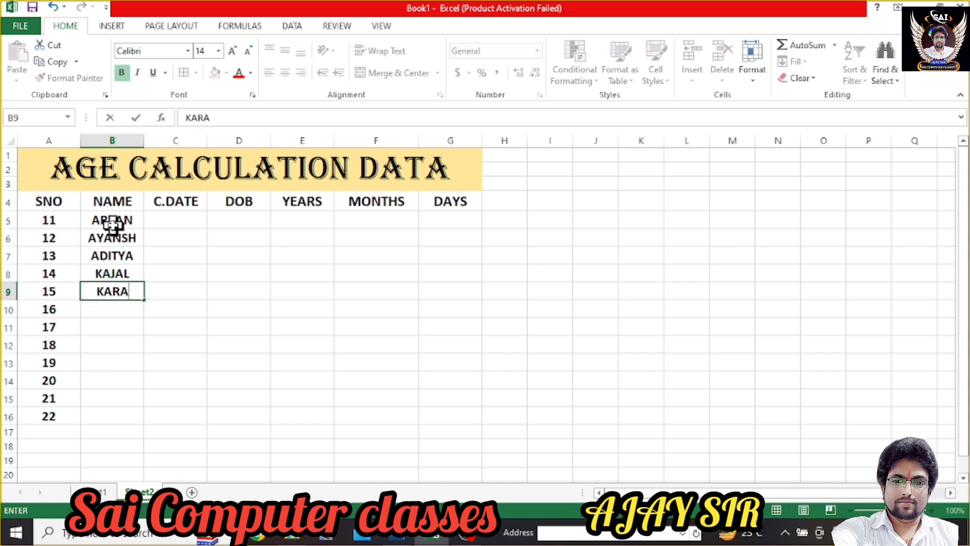
text(N)
key(Return)
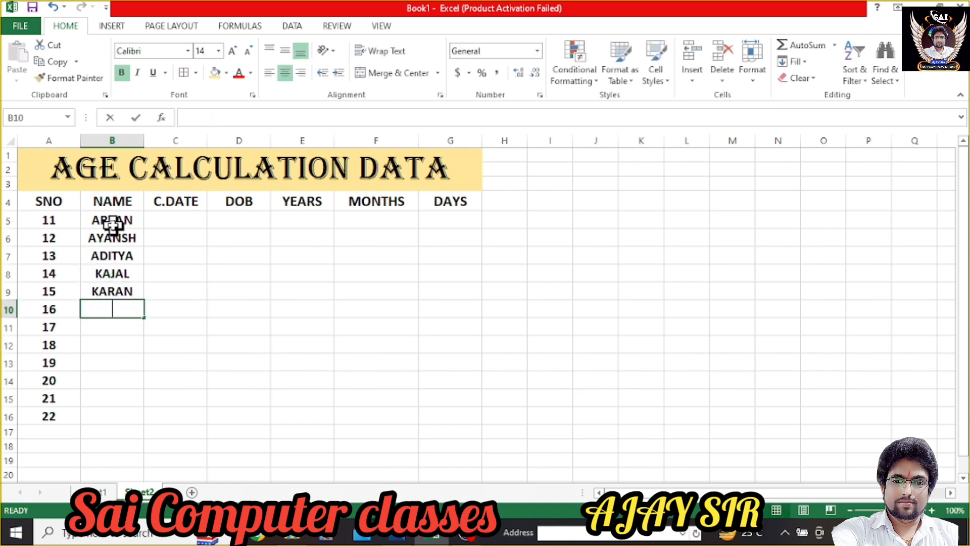
text(SANAJ)
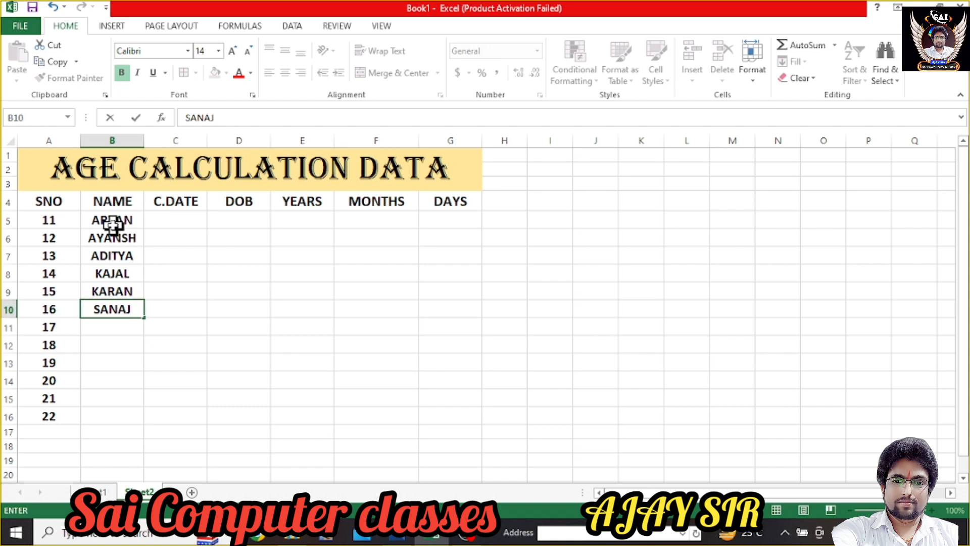
key(BackSpace)
key(BackSpace)
text(JAY)
key(Return)
text(AJAY)
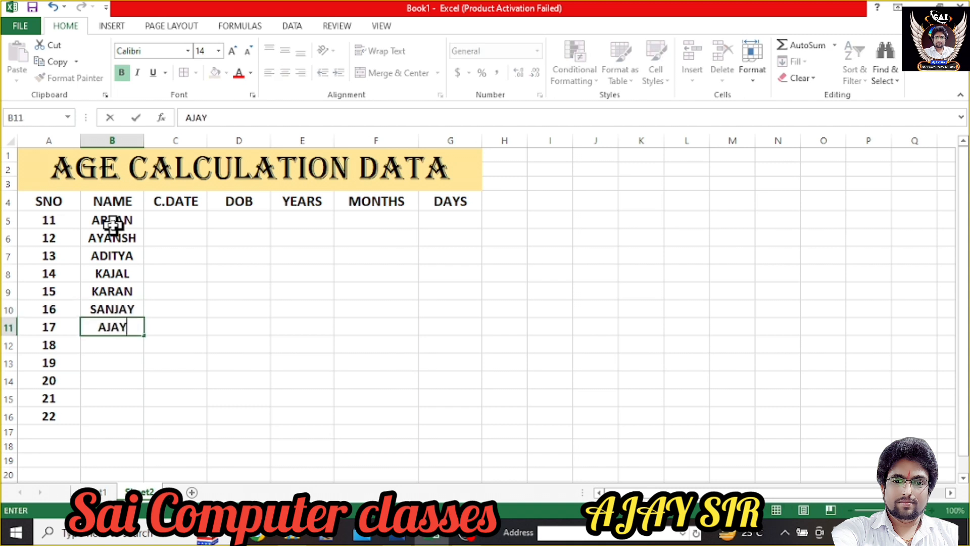
key(Return)
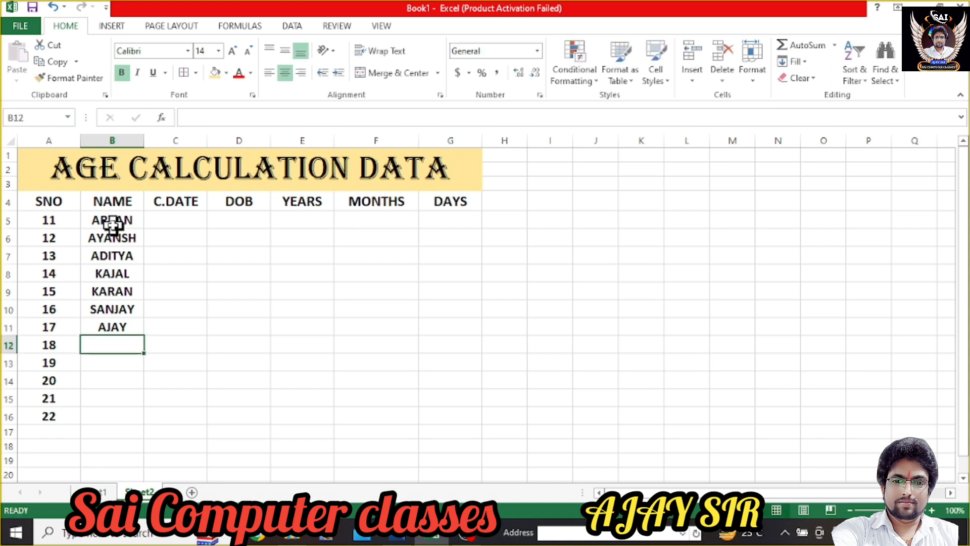
Step: Continue the NAME column with a first name in capitals in each of the cells B12 to B15
text(J)
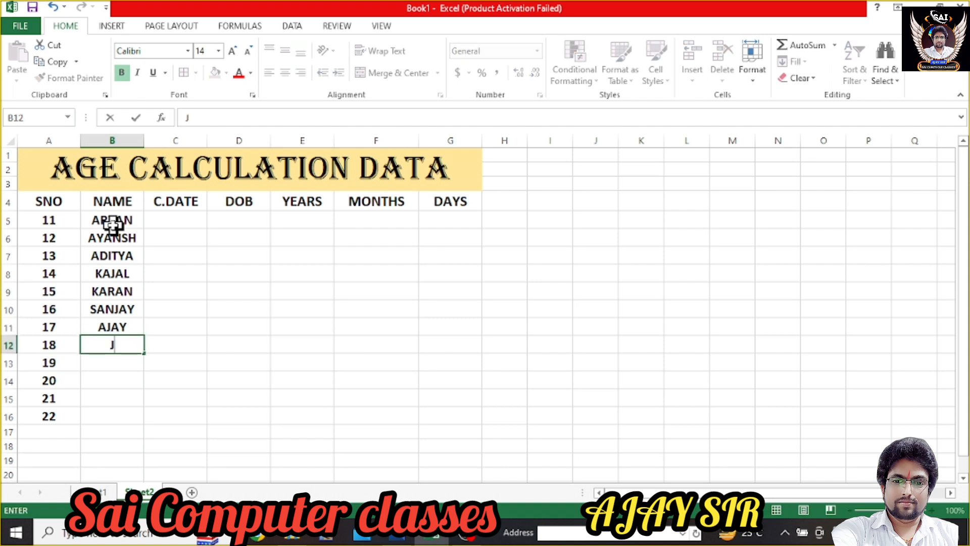
text(YOTI)
key(Return)
text(ALOK)
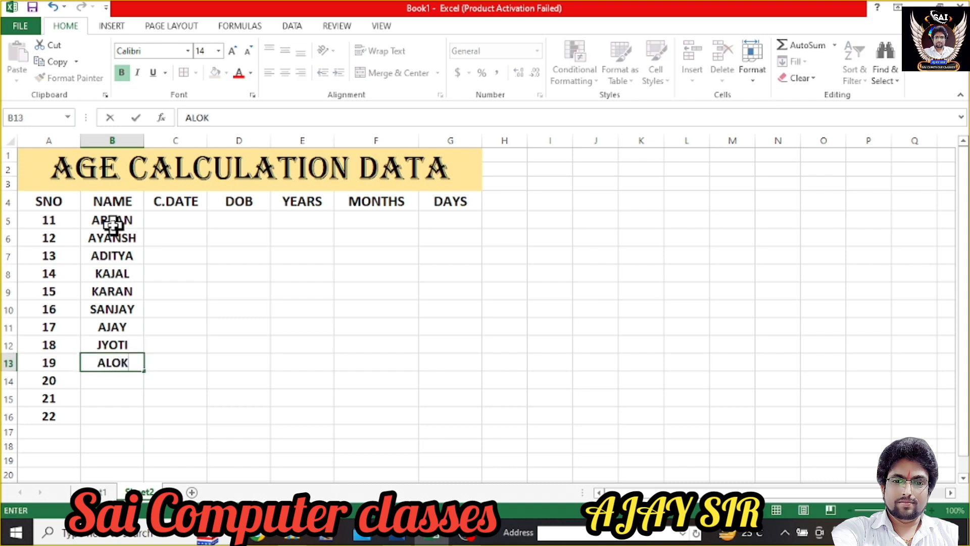
key(Return)
text(M)
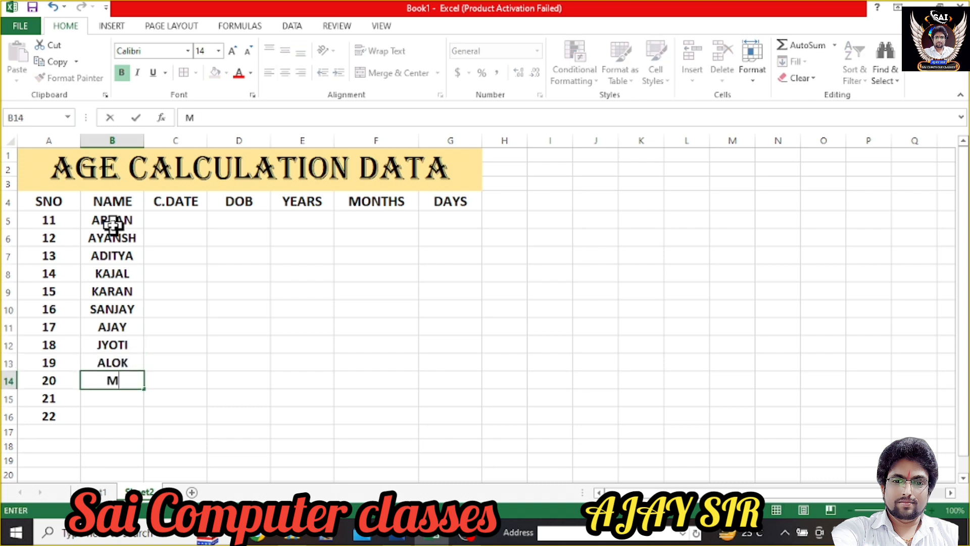
text(UNNA)
key(Return)
text(A)
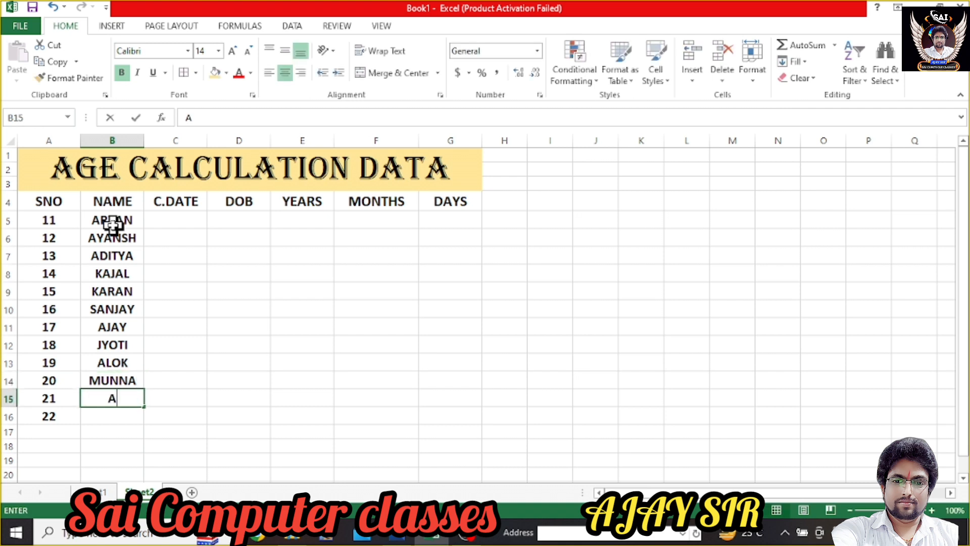
text(MIT)
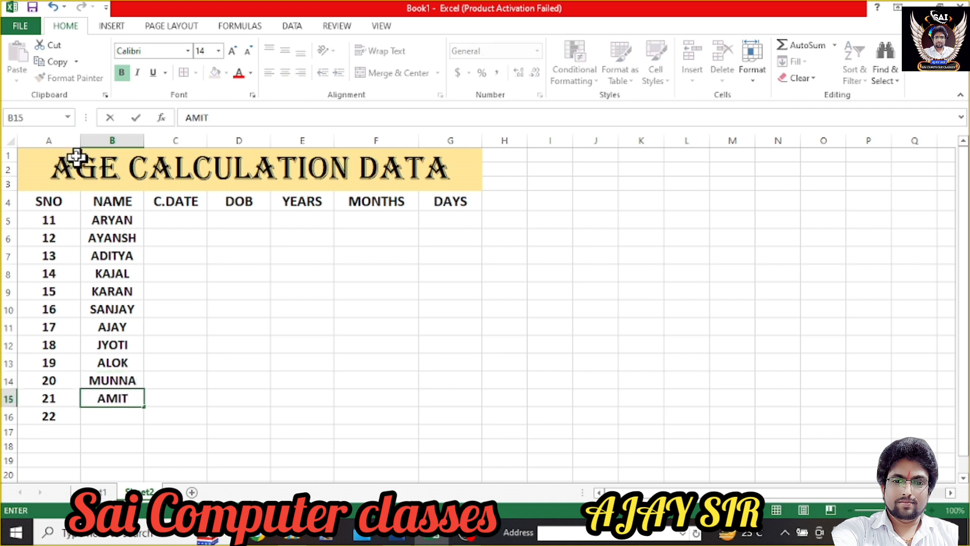
click(165, 216)
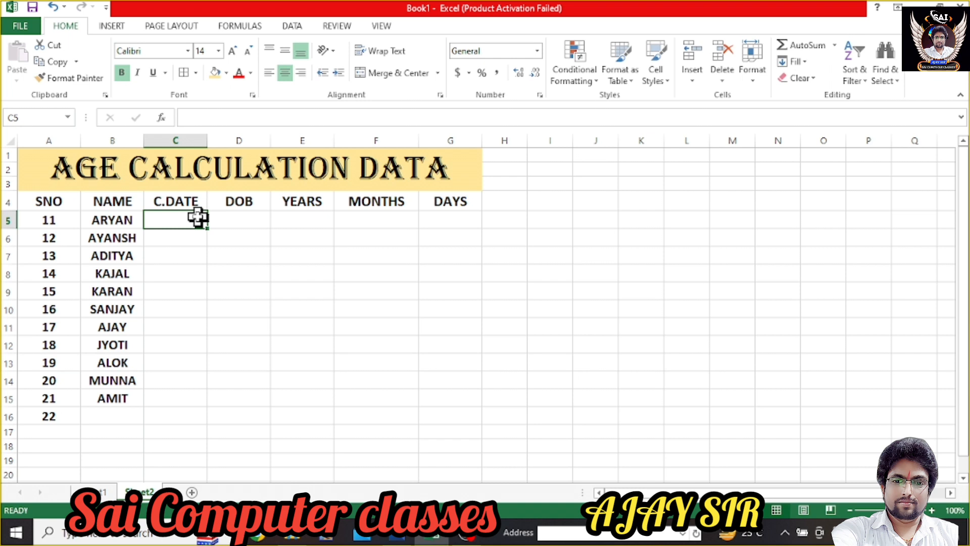
text(3/5/2024)
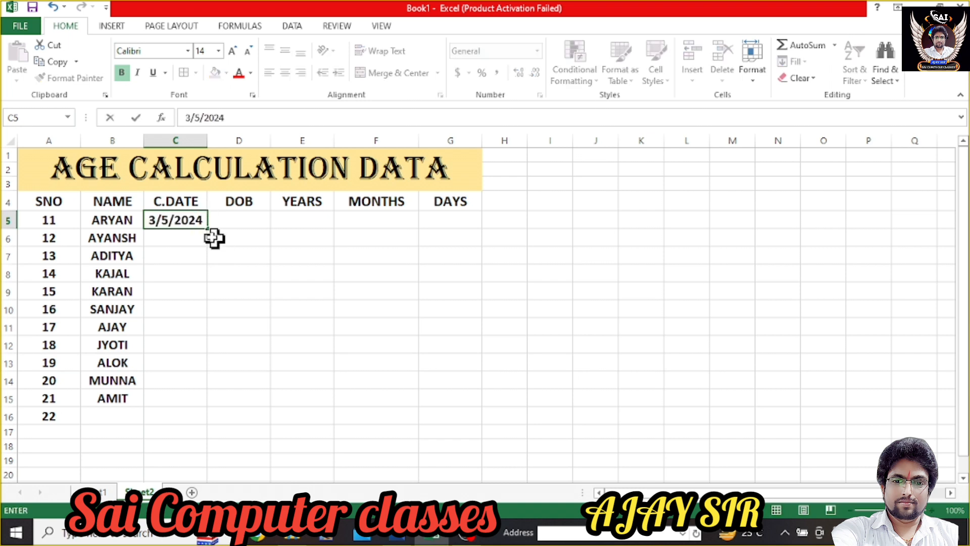
key(Escape)
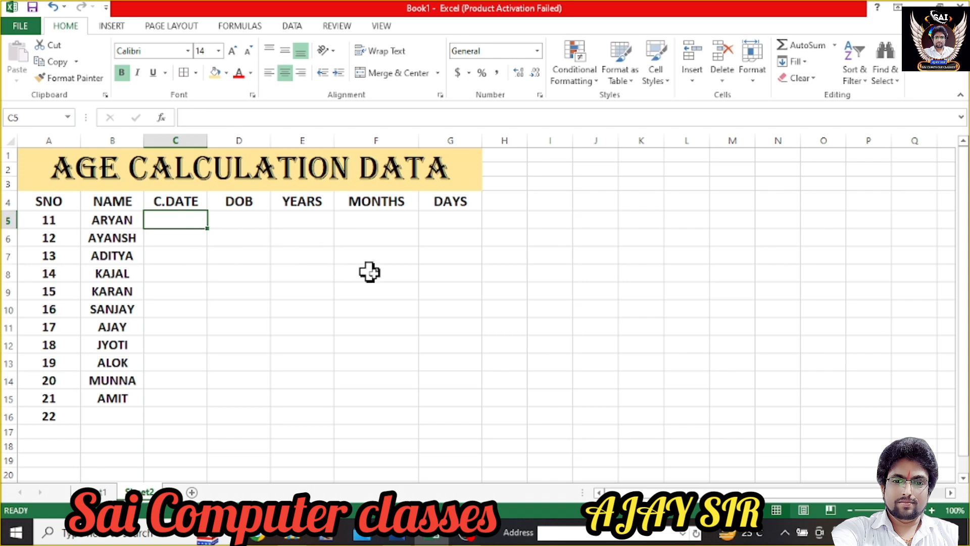
click(445, 278)
text(CTRL+)
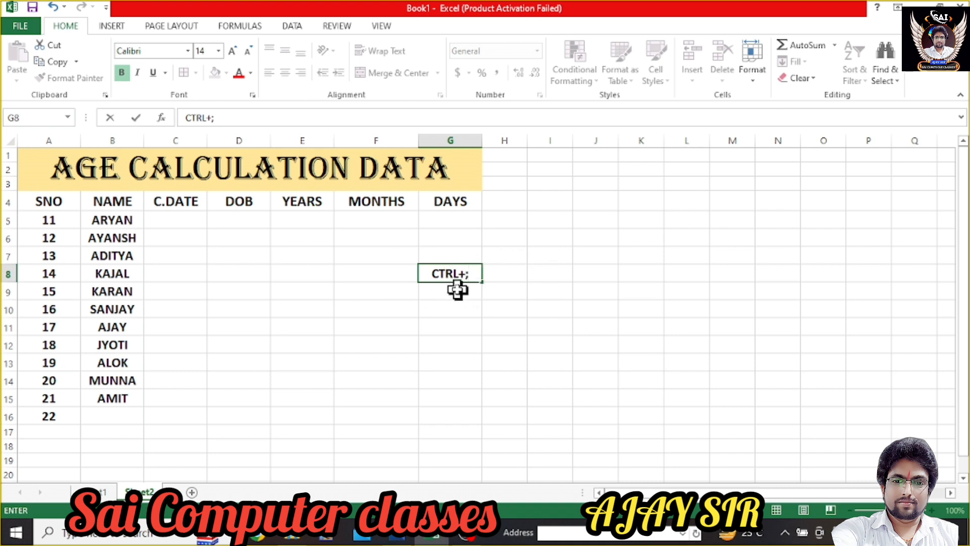
key(Escape)
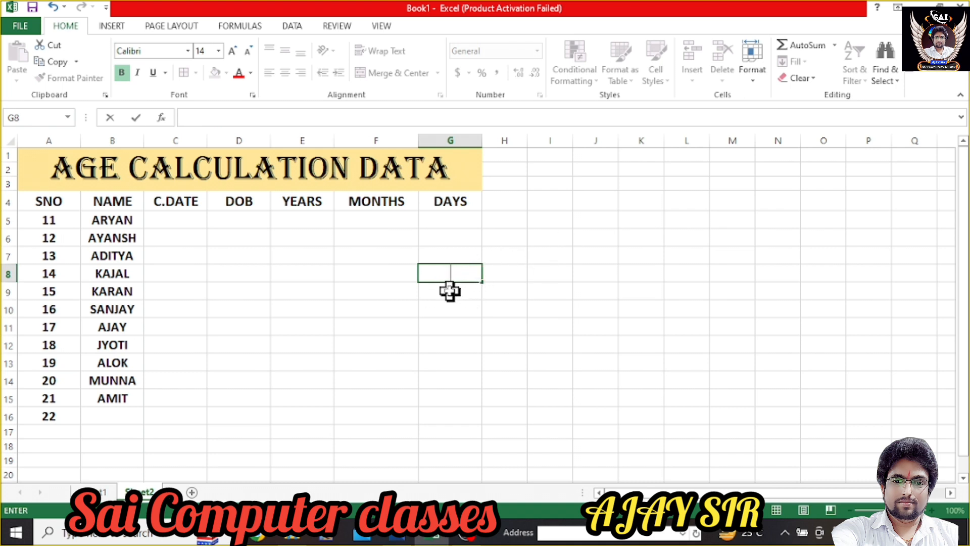
Step: Insert the current date, 3/5/2024, in cell C5 and widen column C to give the date more room
click(195, 225)
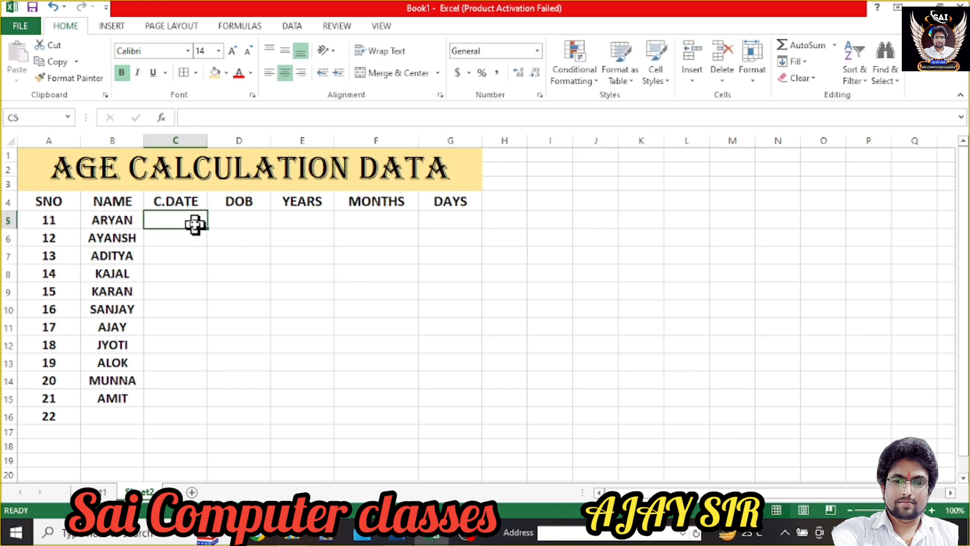
key(ctrl+semicolon)
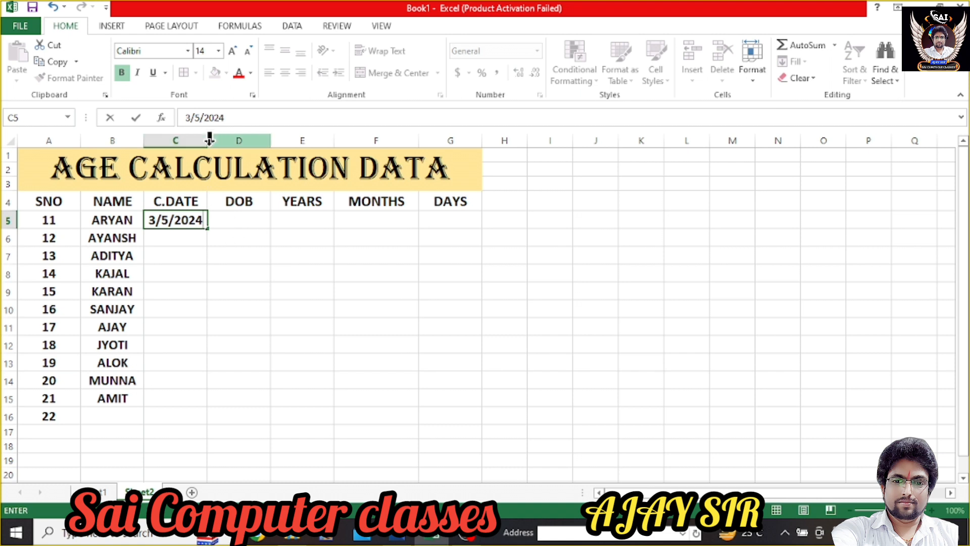
click(238, 267)
drag(210, 144, 244, 146)
click(202, 221)
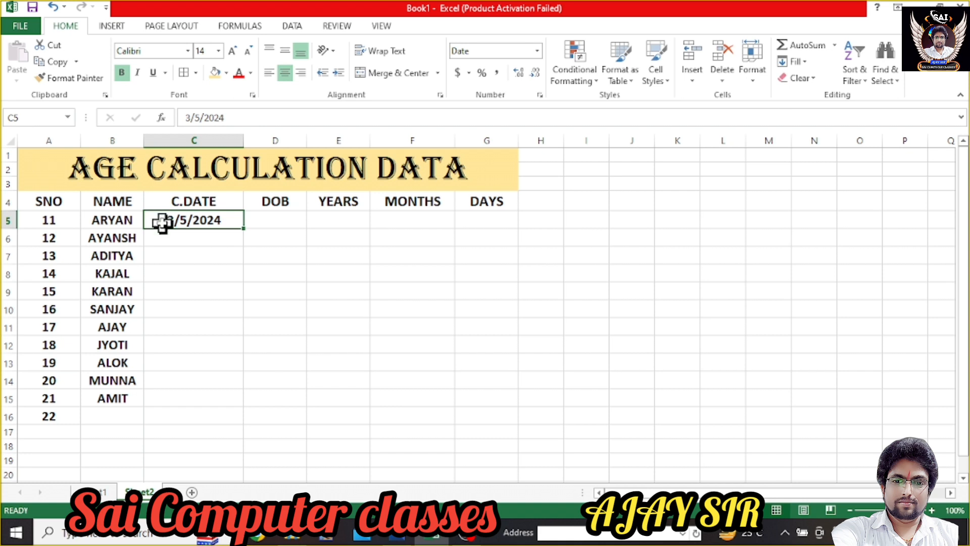
double_click(189, 221)
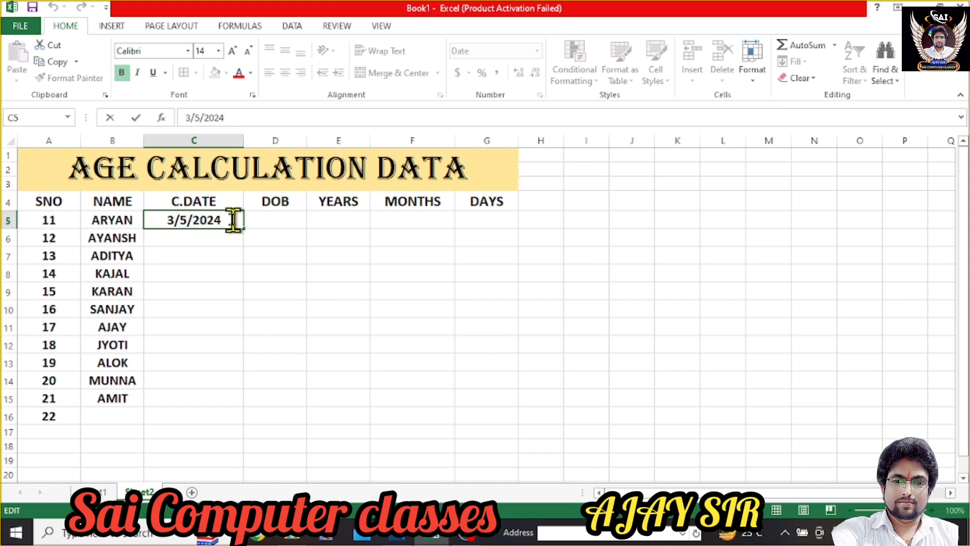
key(Return)
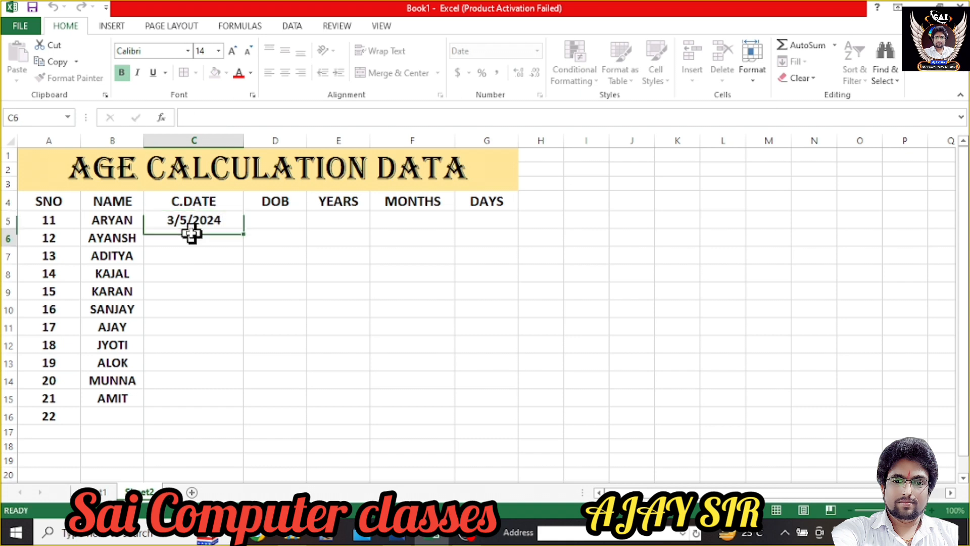
click(188, 224)
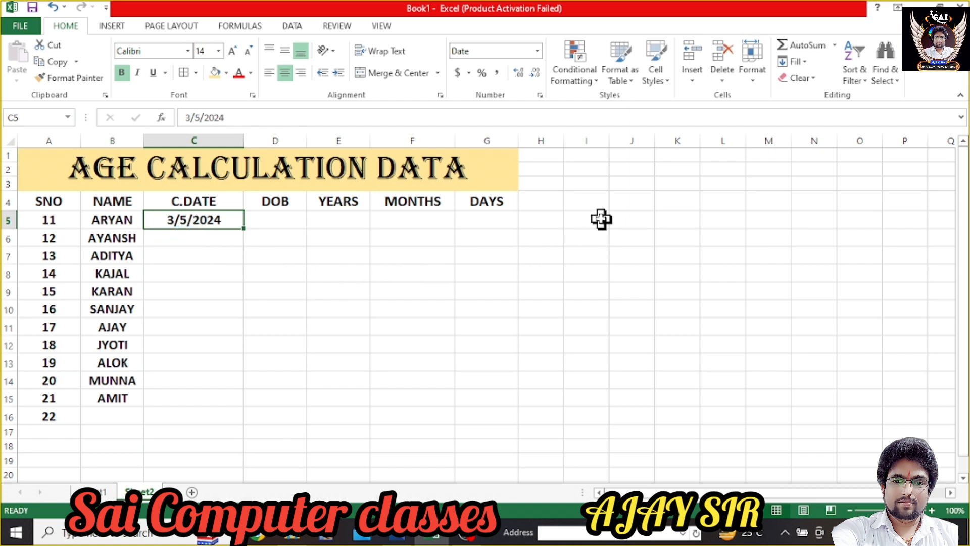
Step: Enter the note "CTRL ;" in cell F6
click(405, 245)
text(CTRAL ;)
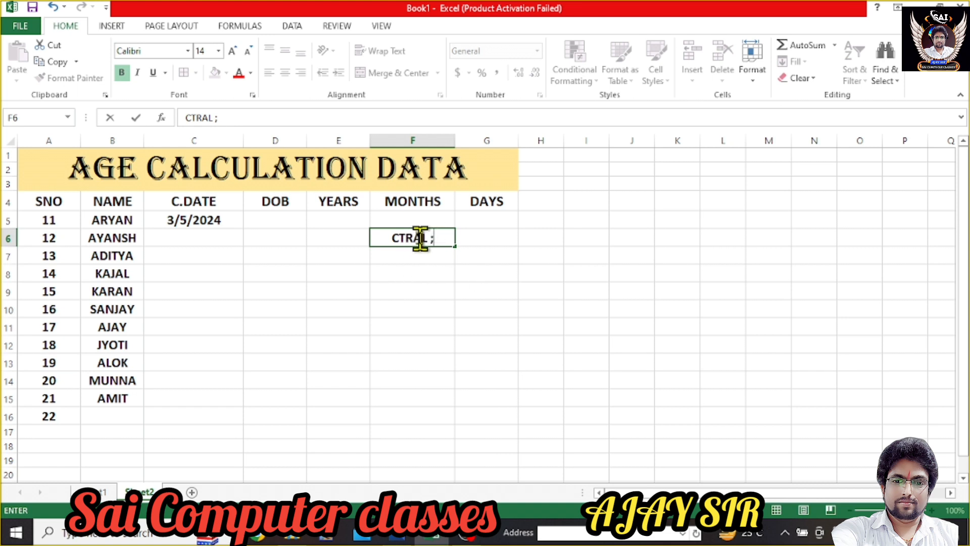
click(420, 237)
key(BackSpace)
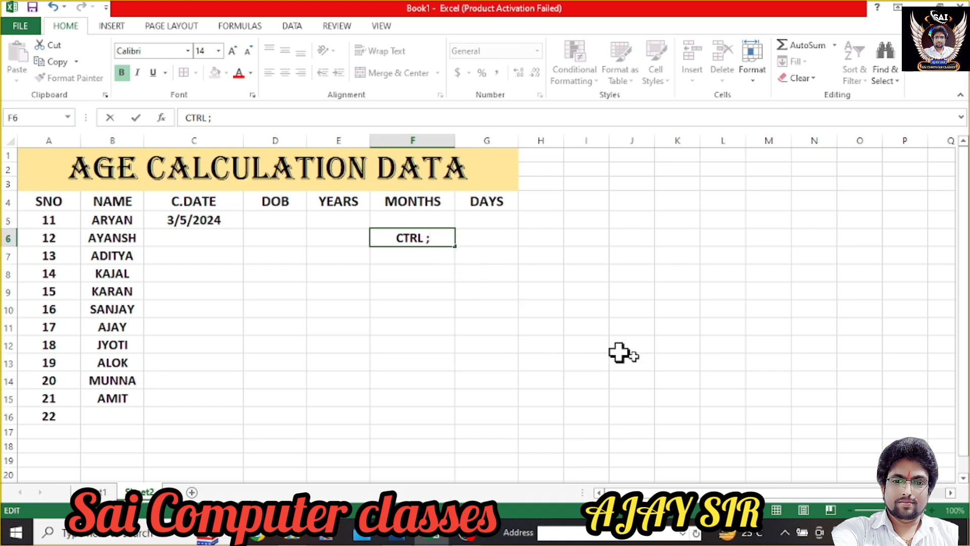
Step: Insert the current date, 3/5/2024, in cells C6 and C7, and copy C5:C7 into C8:C10
click(191, 233)
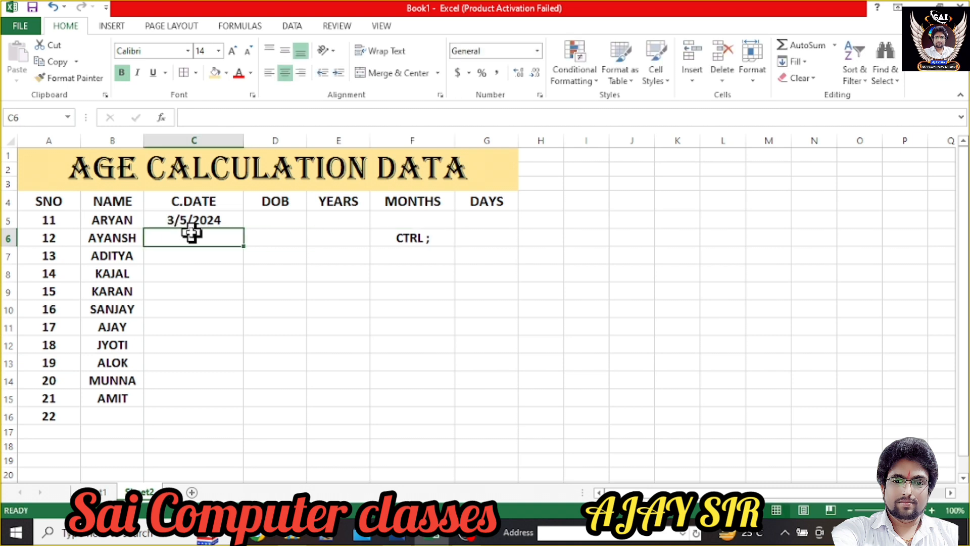
key(ctrl+semicolon)
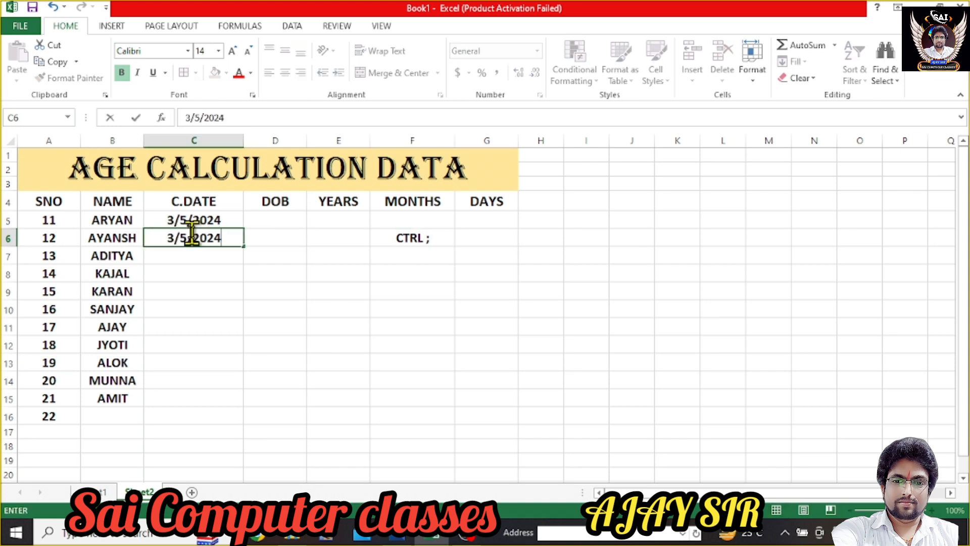
key(Return)
key(ctrl+semicolon)
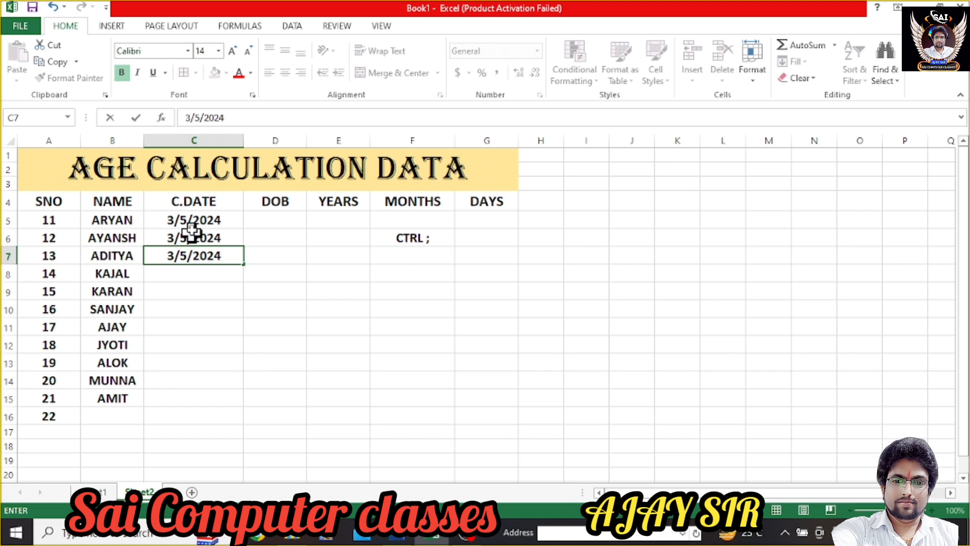
drag(195, 217, 194, 389)
key(ctrl+c)
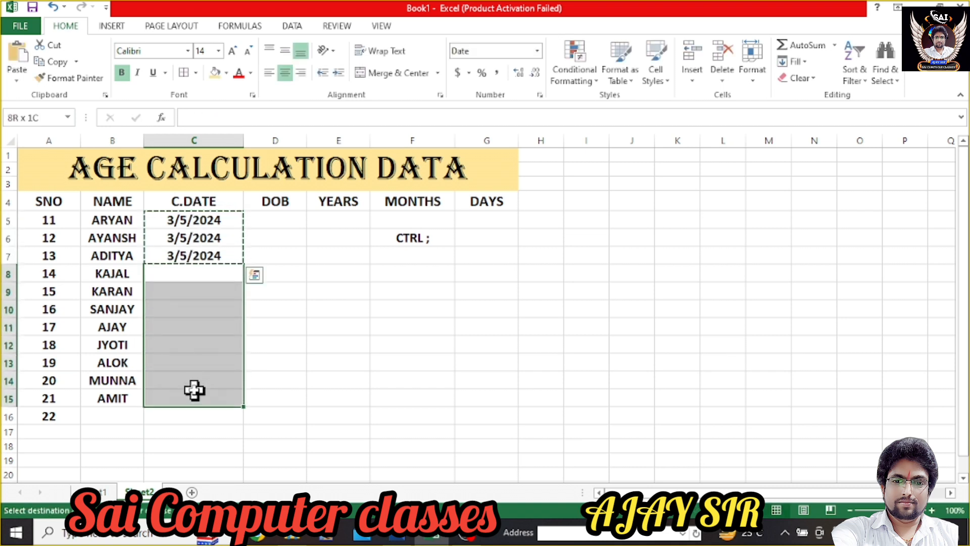
key(ctrl+v)
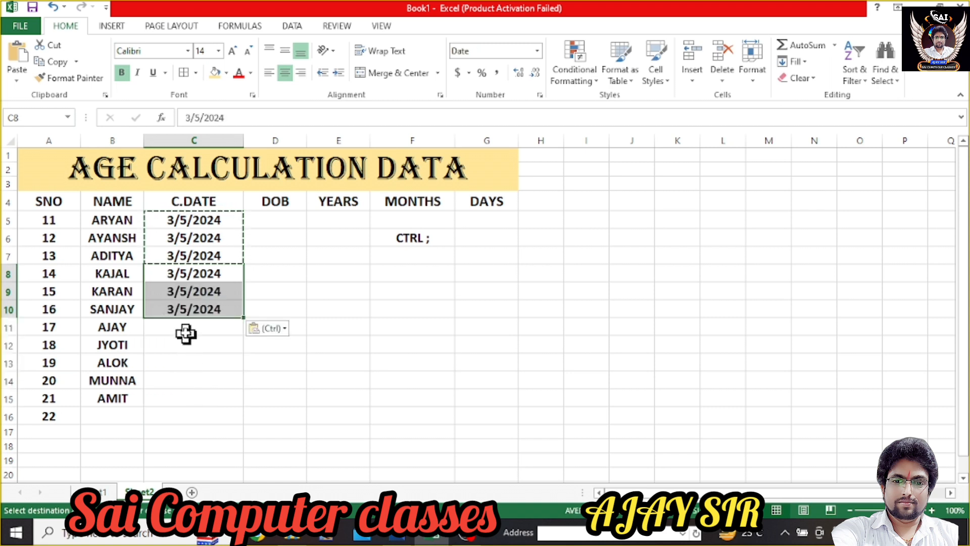
Step: Copy the six dates in C5:C10 into the C.DATE column starting at cell C11
drag(186, 334, 186, 399)
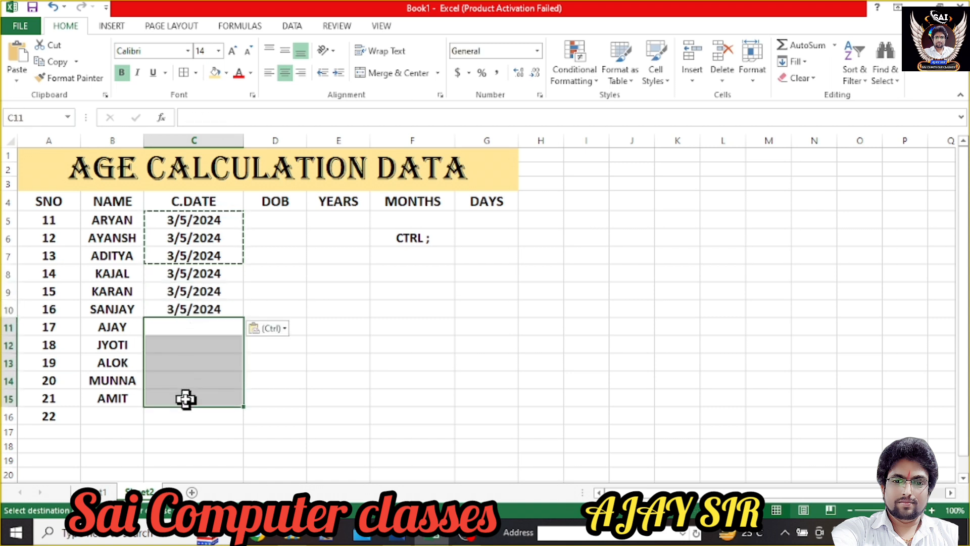
key(ctrl+c)
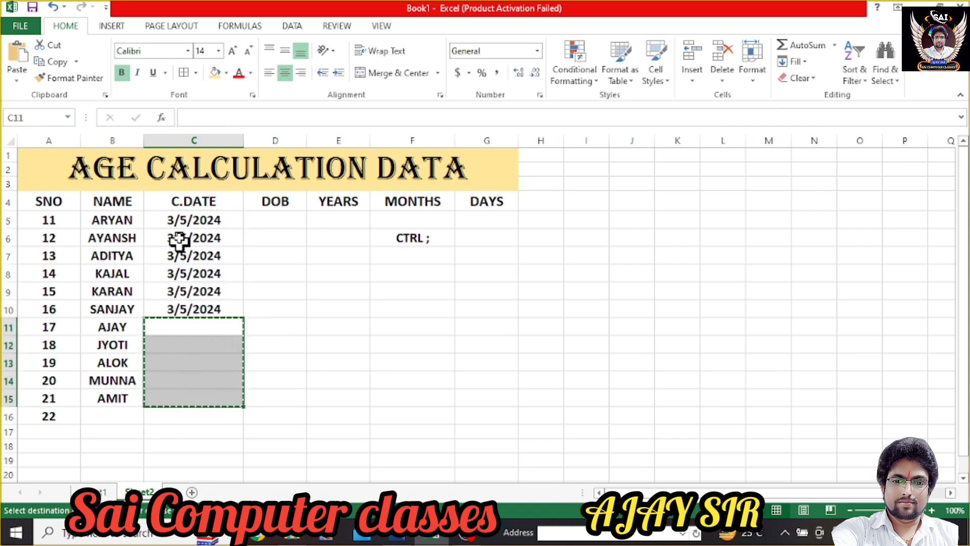
drag(181, 222, 186, 303)
key(ctrl+c)
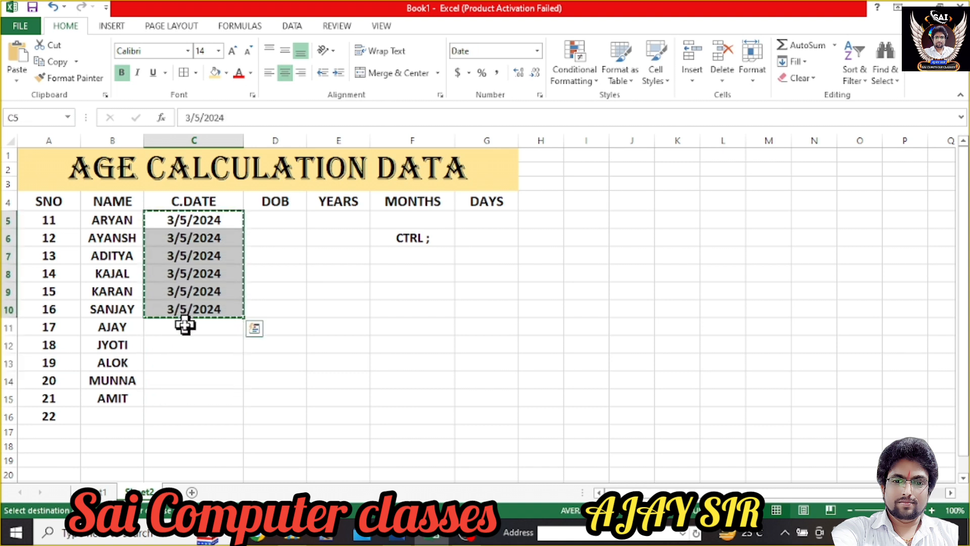
click(185, 326)
key(ctrl+v)
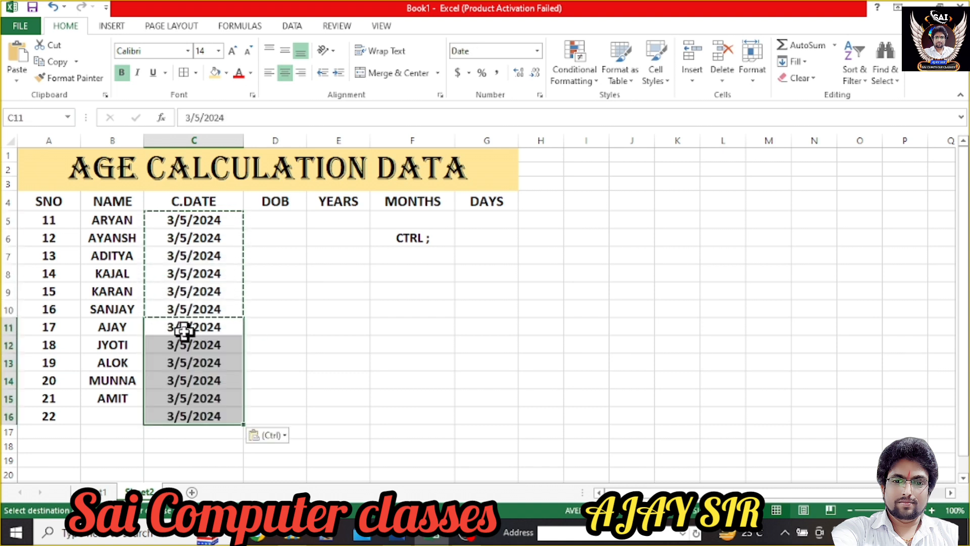
Step: Clear the surplus date in cell C16 and the shortcut note in cell F6
click(174, 410)
key(BackSpace)
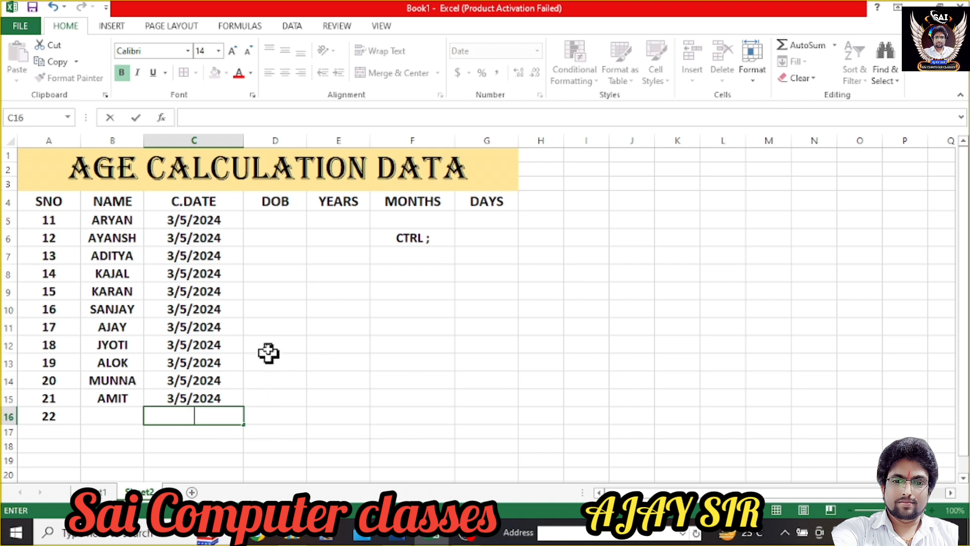
click(422, 233)
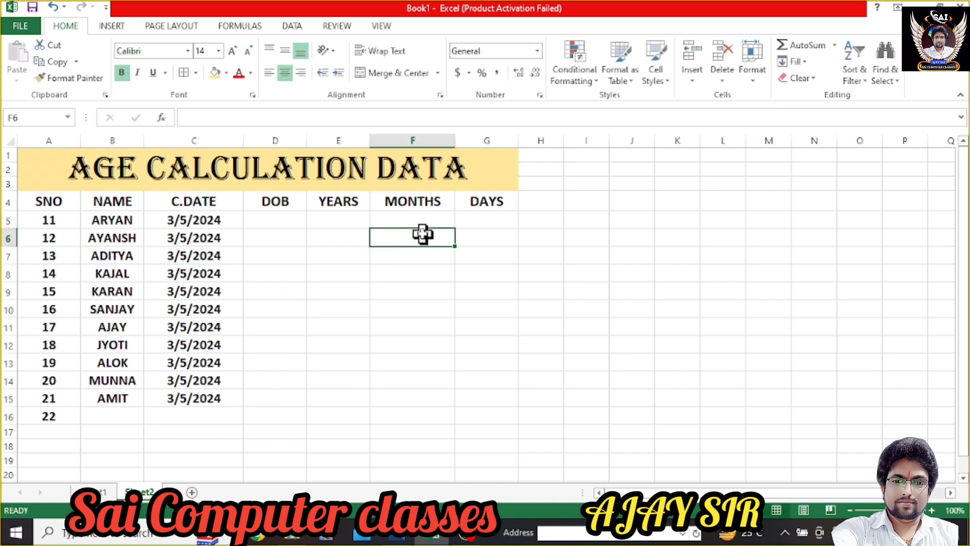
Step: Widen column D and enter the first person's date of birth in cell D5
click(277, 220)
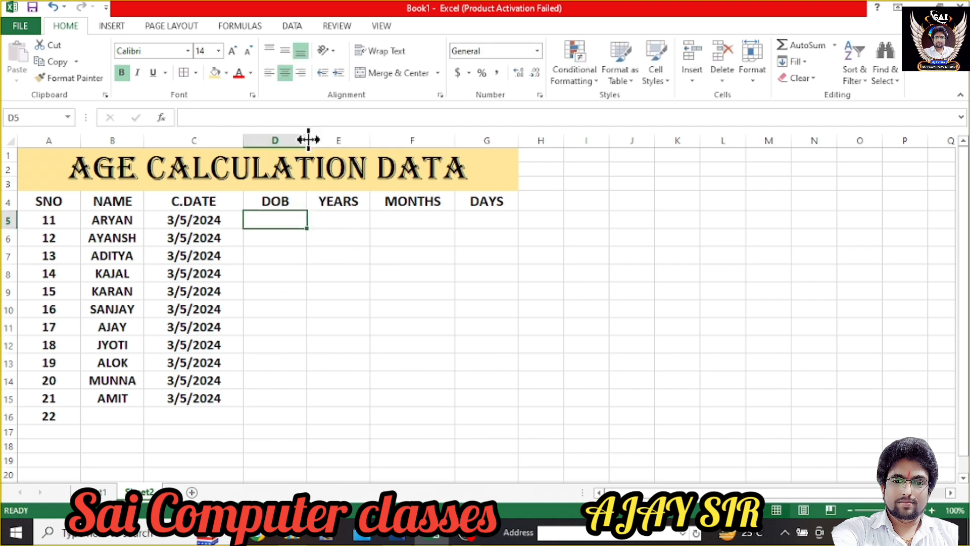
drag(308, 139, 334, 139)
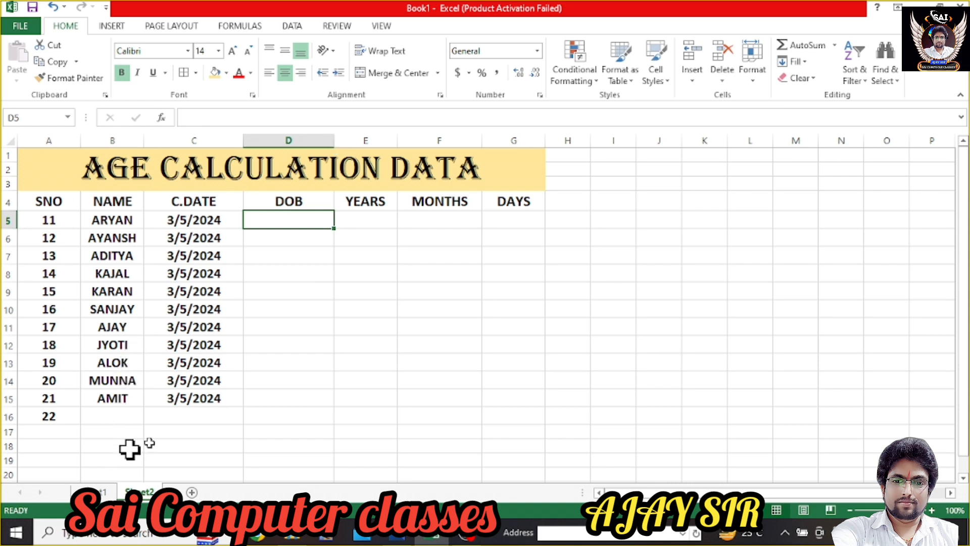
double_click(270, 218)
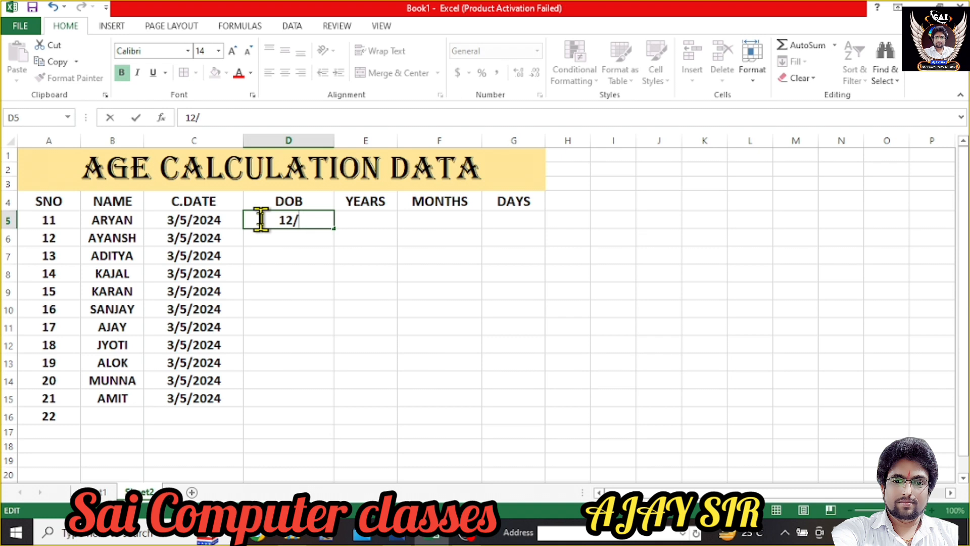
text(23/2)
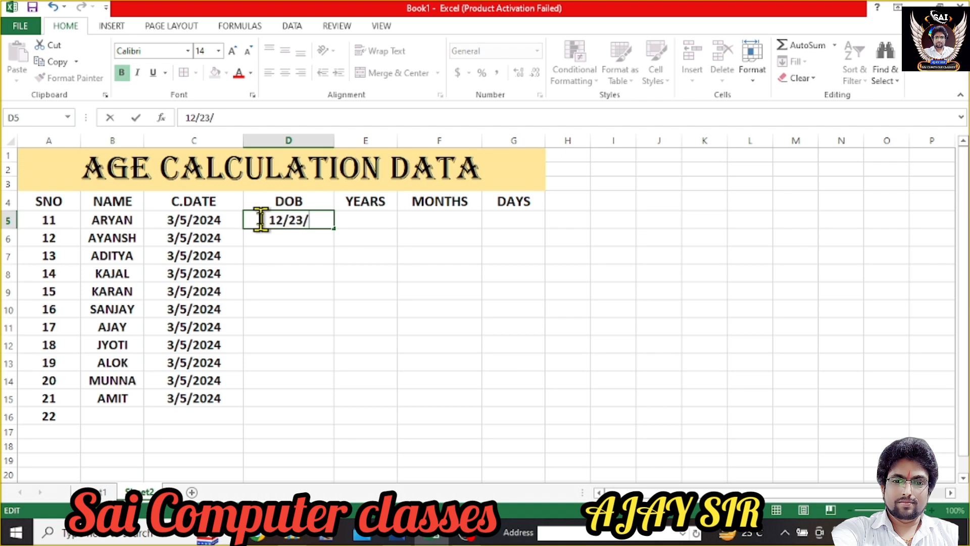
text(0)
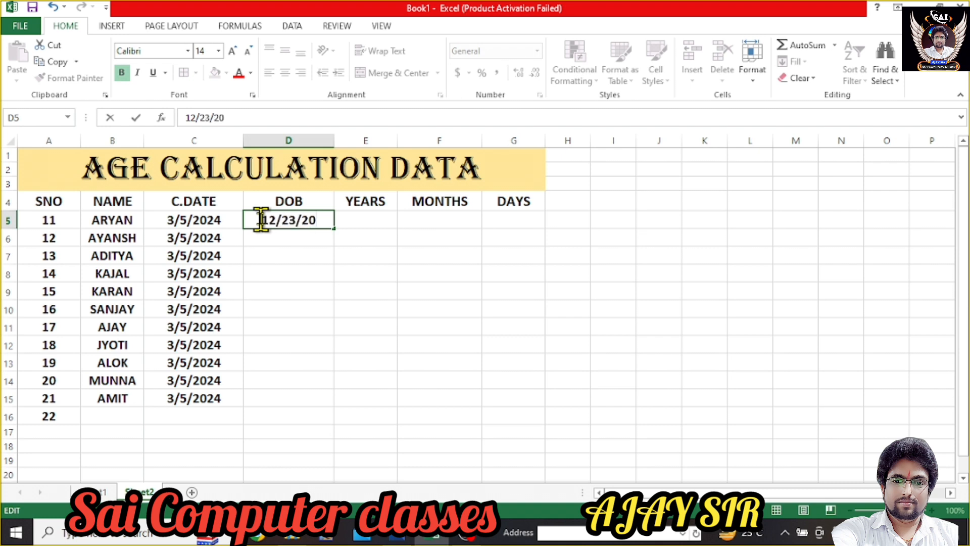
text(0)
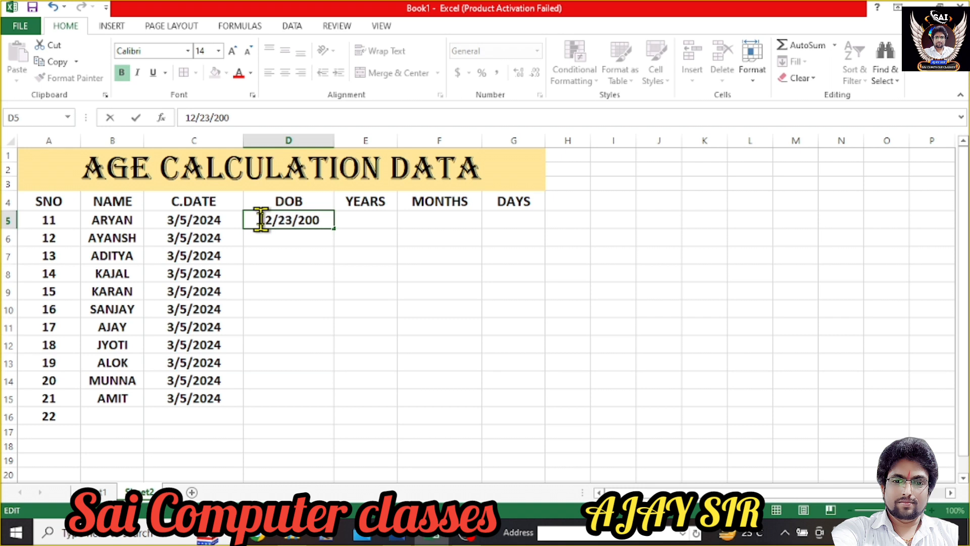
text(7)
click(317, 240)
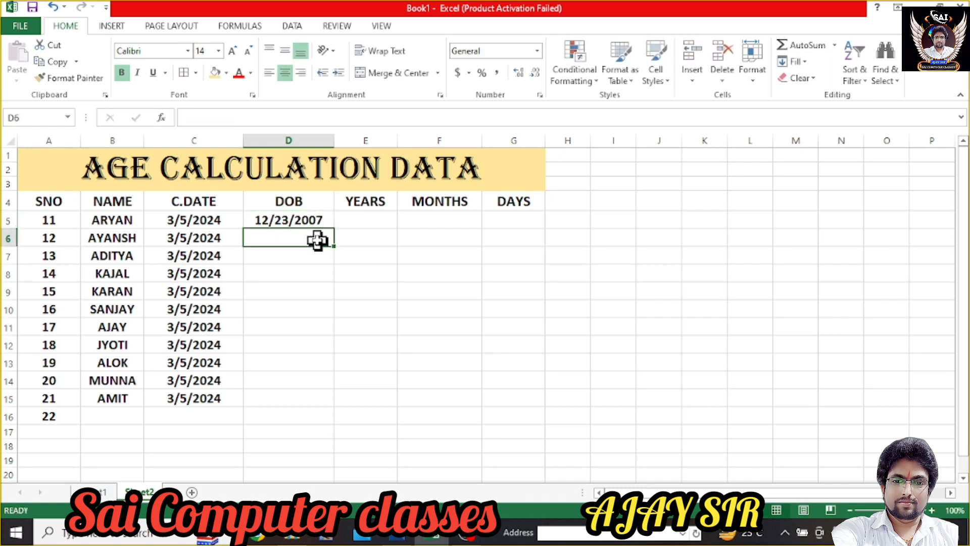
Step: Copy the dates of birth in D5:D16 on Sheet1 and paste them into Sheet2 starting at cell D6
click(101, 491)
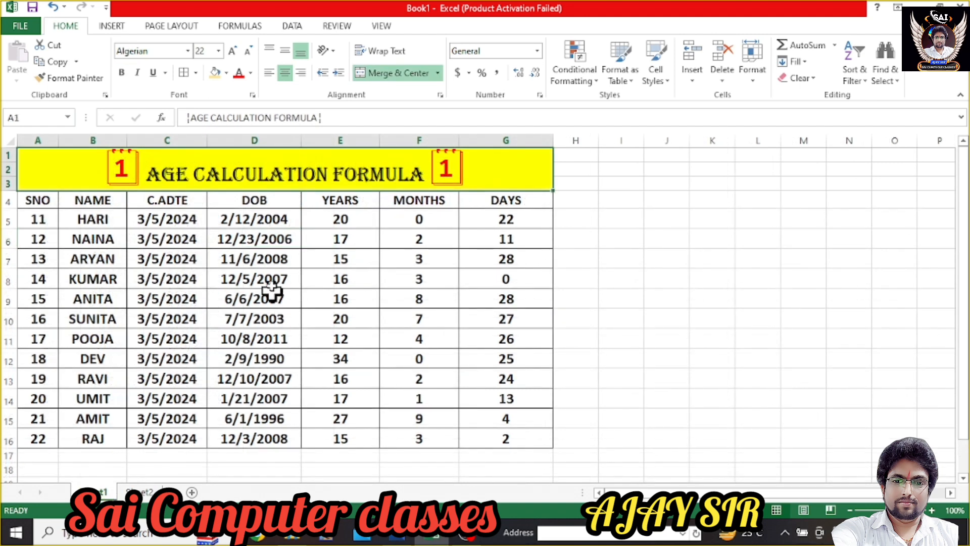
drag(267, 219, 253, 430)
key(ctrl+c)
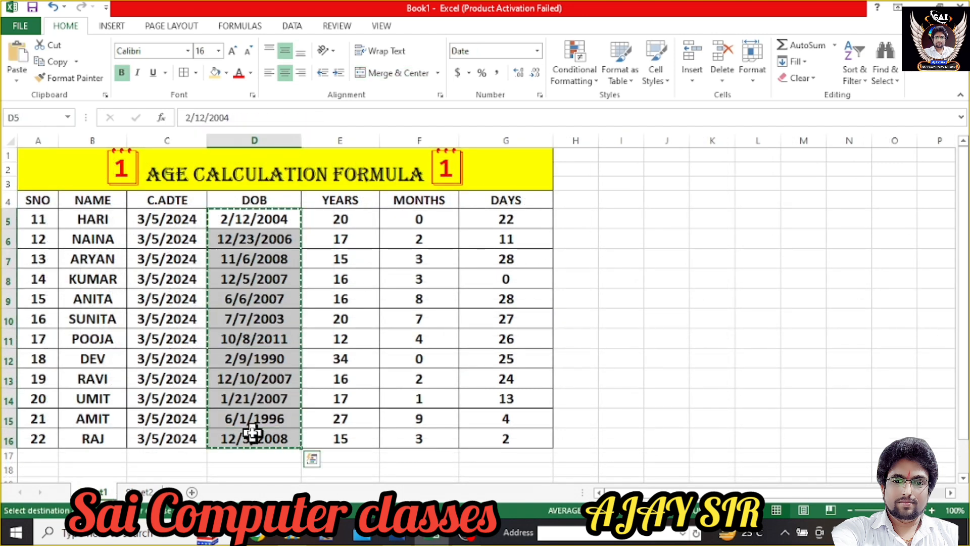
click(141, 491)
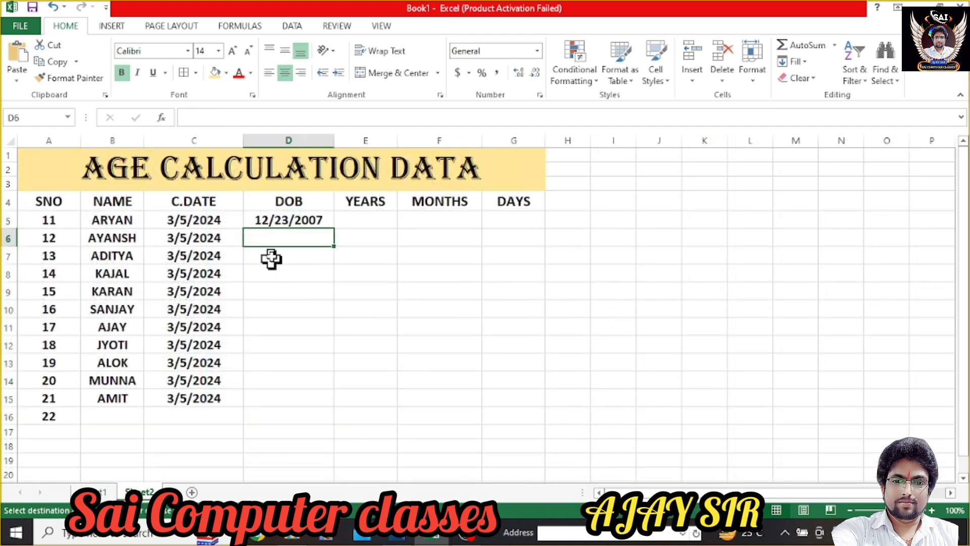
key(ctrl+v)
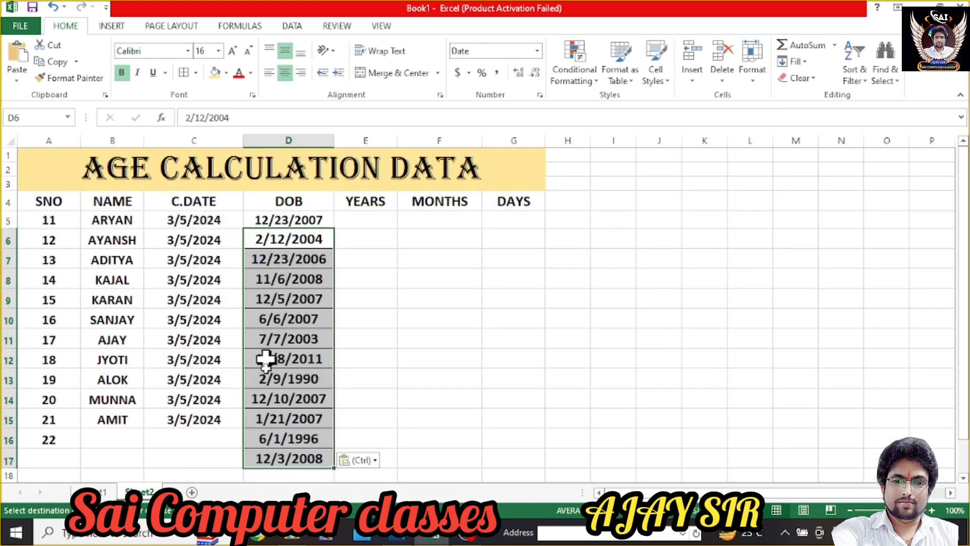
Step: Clear the surplus dates of birth in cells D16 and D17
drag(280, 439, 281, 451)
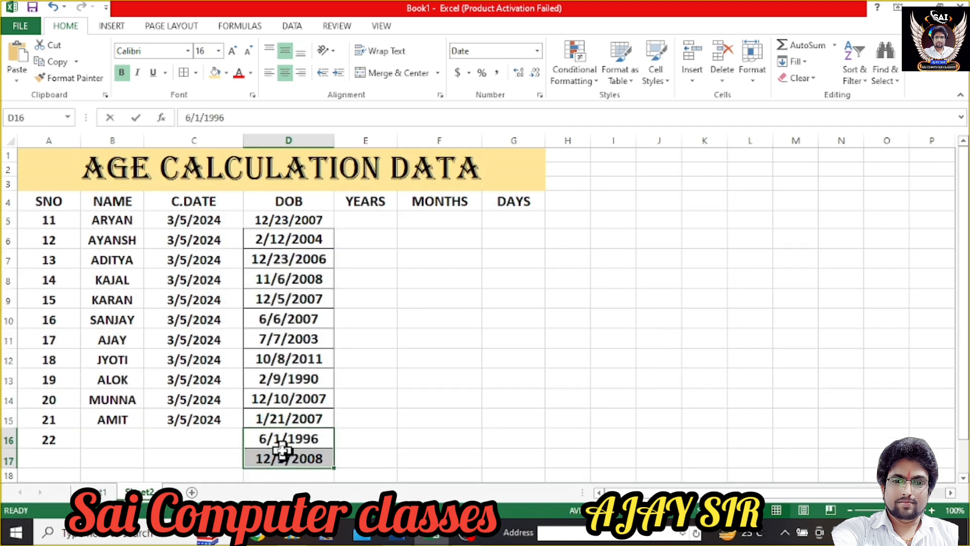
key(BackSpace)
click(287, 451)
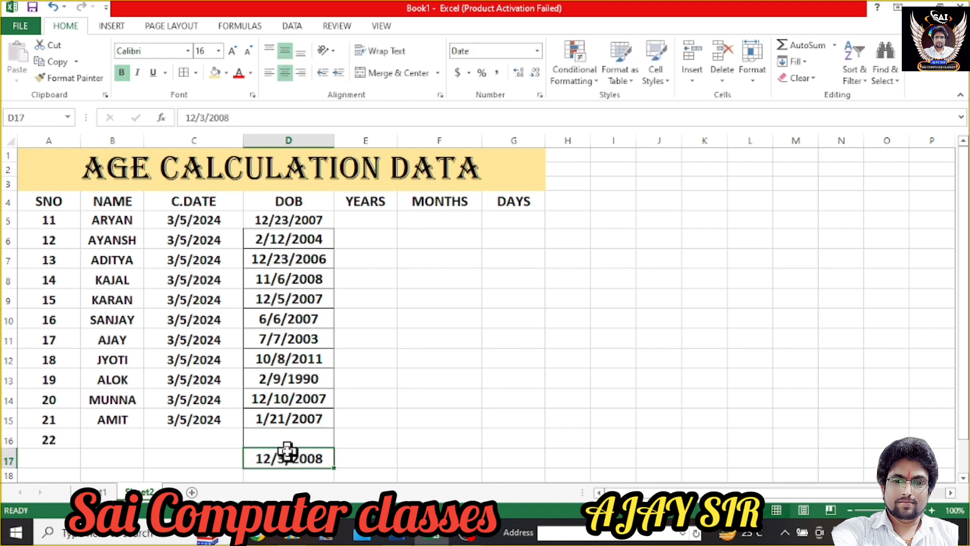
key(Delete)
click(266, 439)
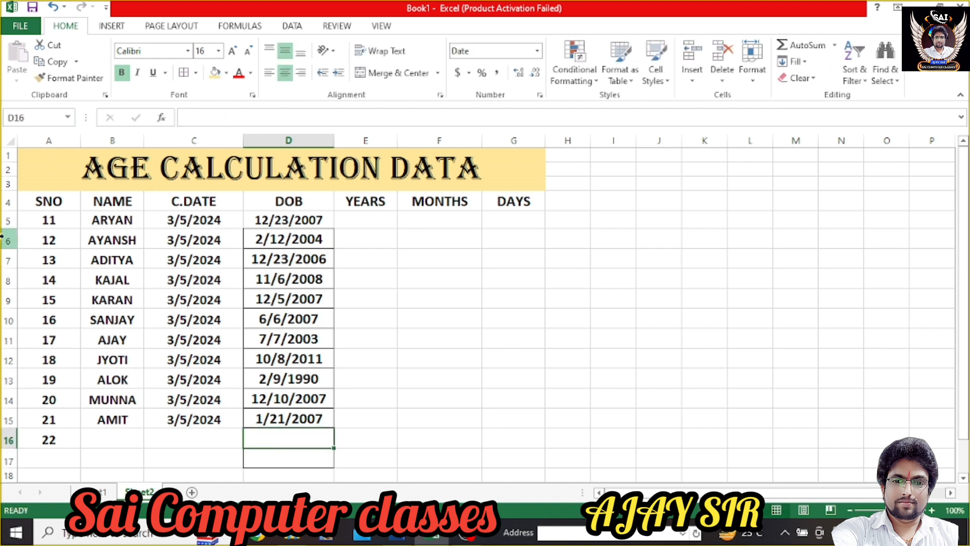
Step: Clear the surplus serial number in row 16 and remove all borders from cells A16:F17
drag(57, 442, 415, 469)
key(Delete)
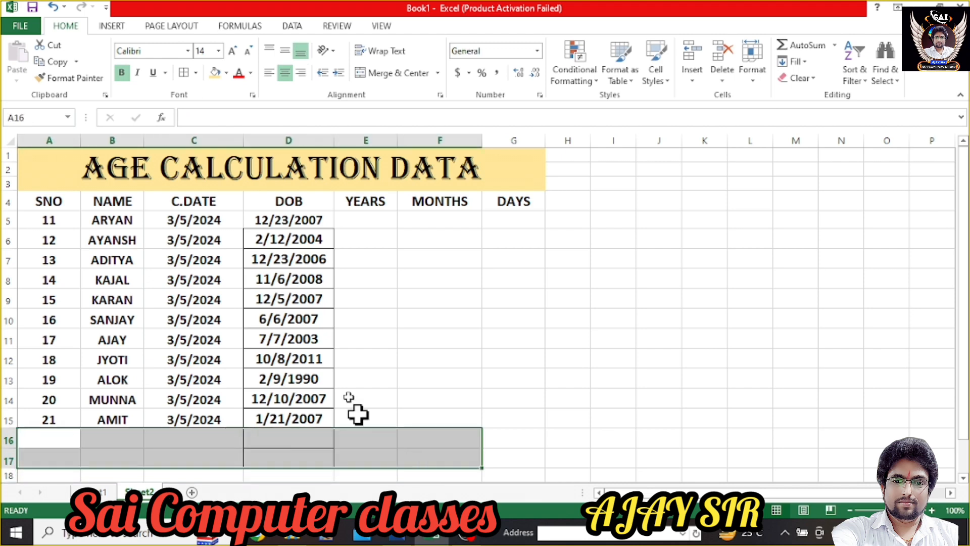
click(195, 73)
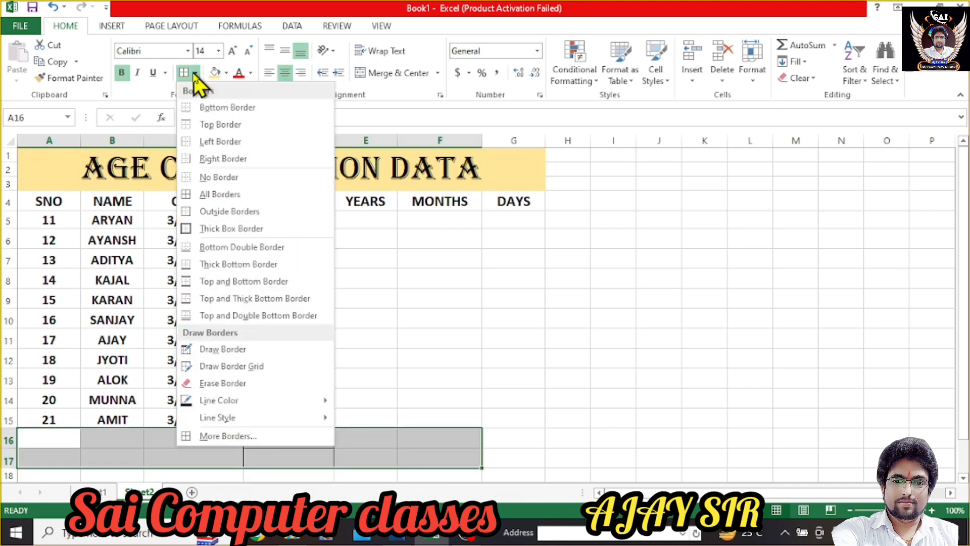
click(194, 125)
click(195, 73)
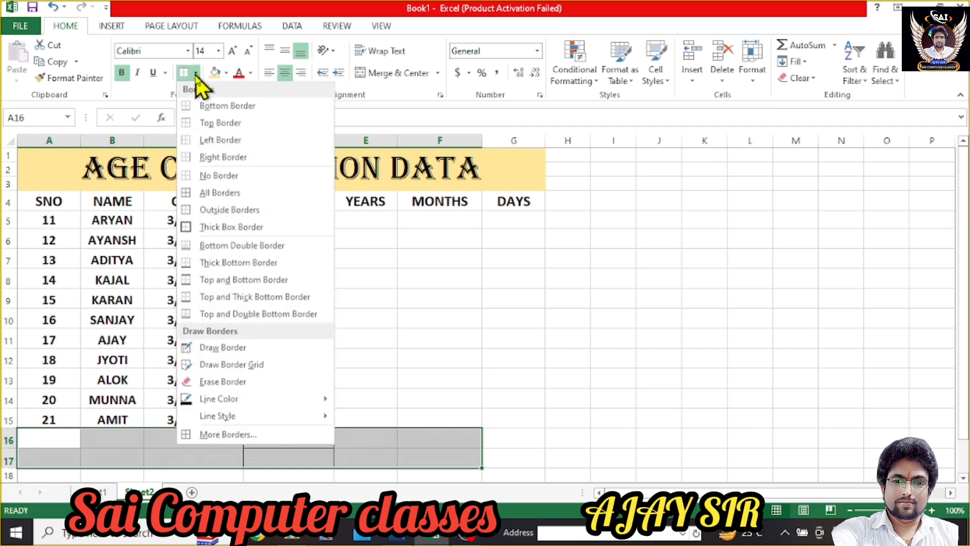
click(207, 177)
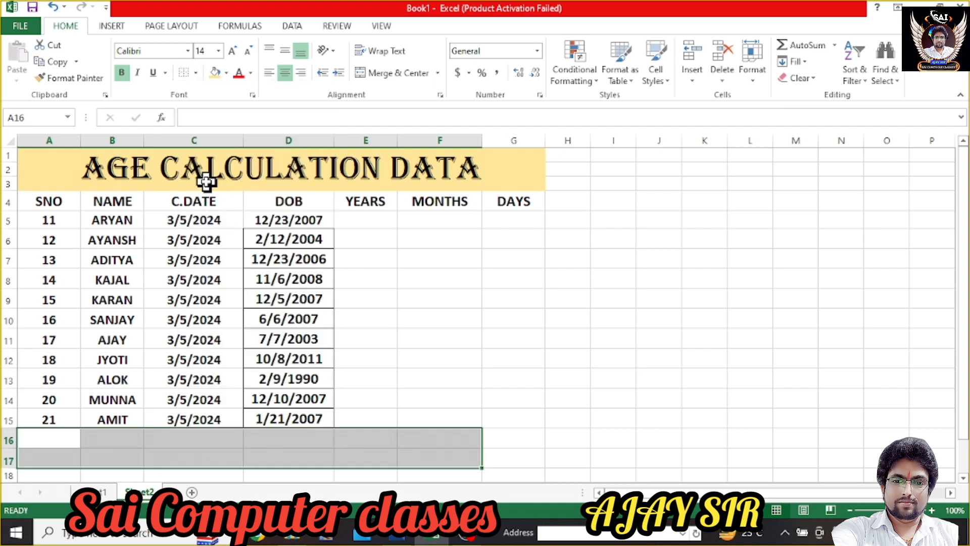
Step: Apply All Borders to the whole age table, from the merged title through row 15 (A1:G15)
click(194, 378)
click(130, 261)
click(325, 259)
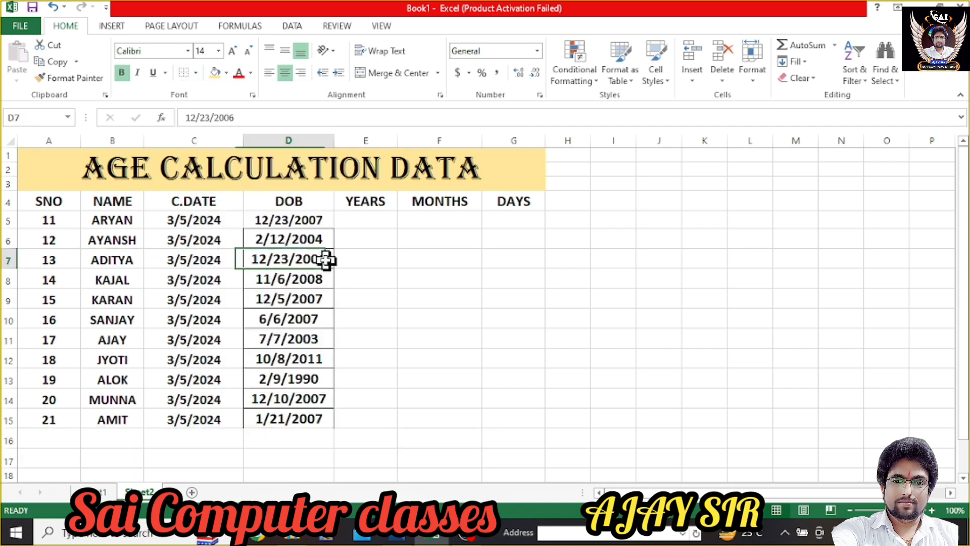
drag(69, 169, 358, 420)
click(196, 72)
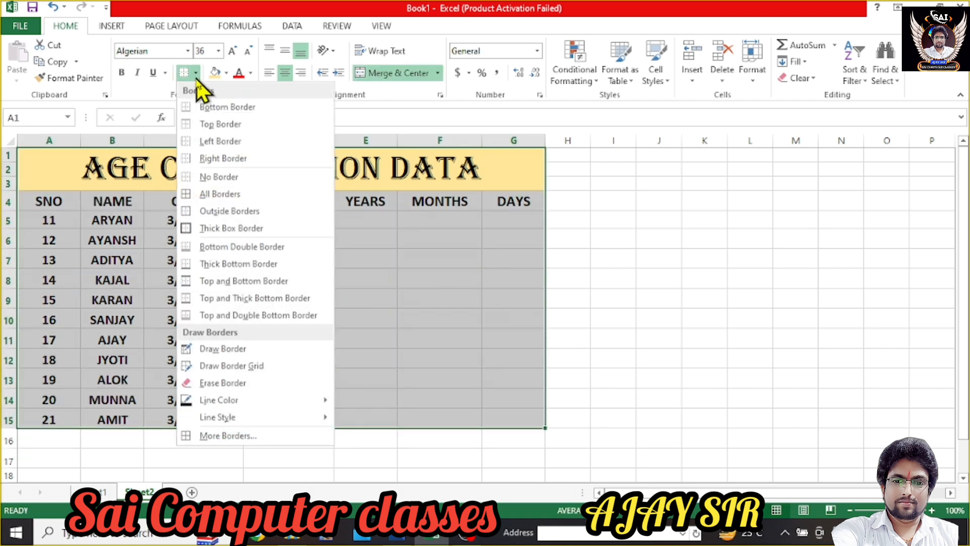
click(204, 194)
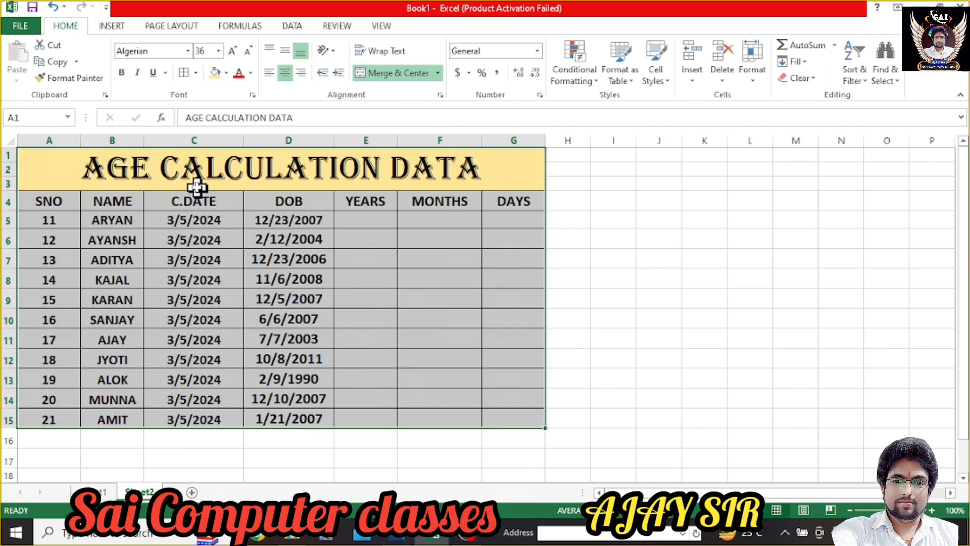
click(359, 219)
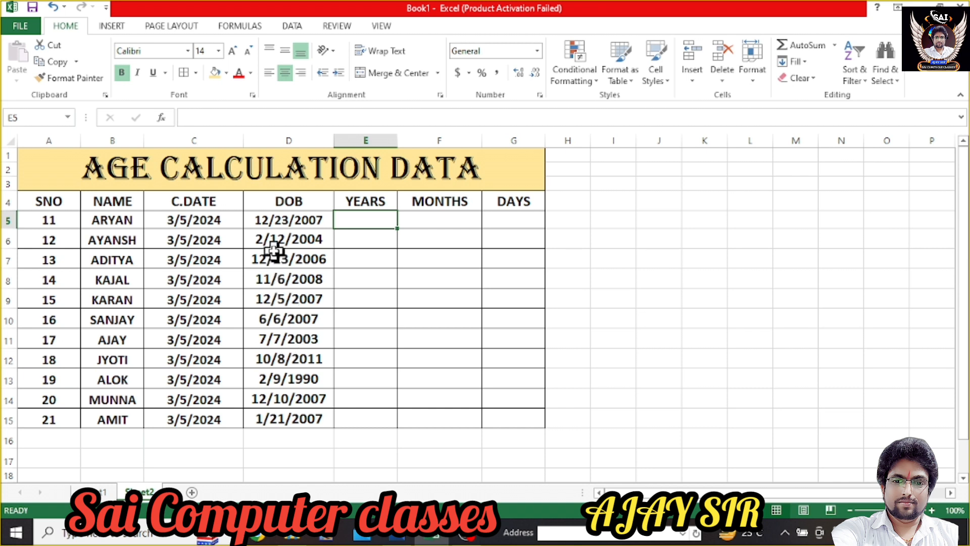
double_click(273, 220)
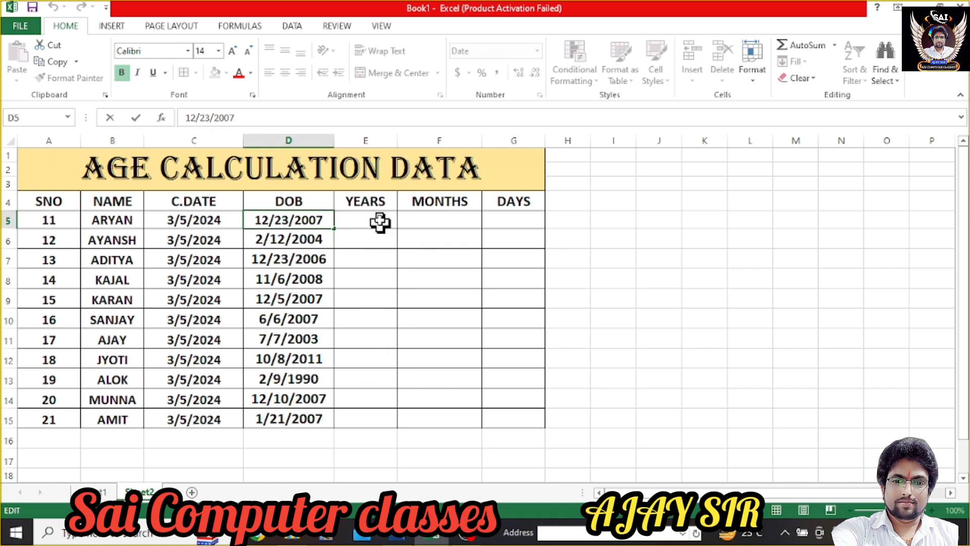
key(Escape)
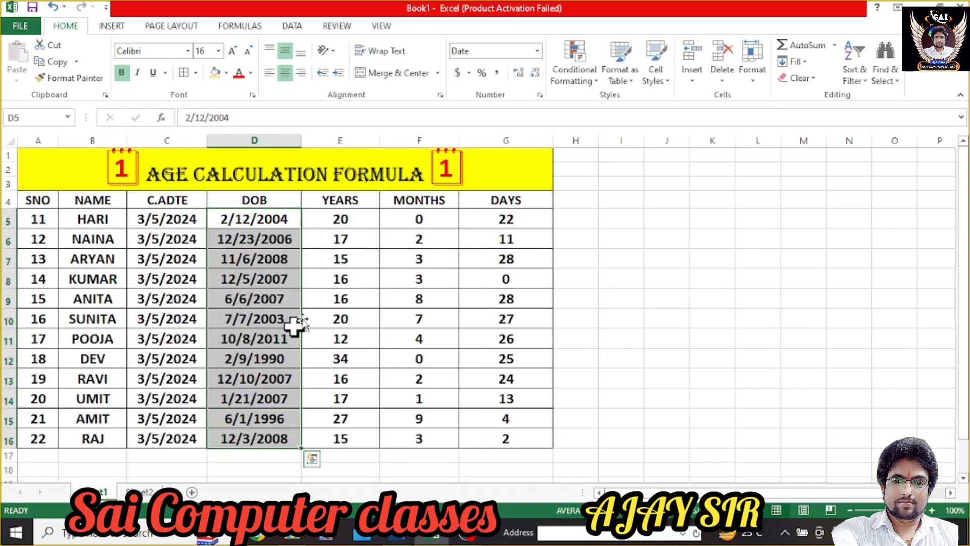
click(357, 218)
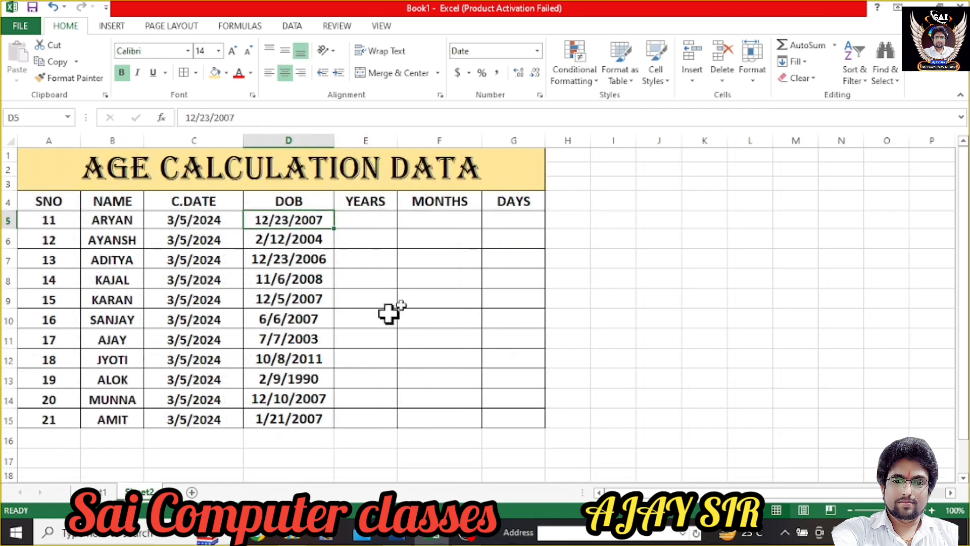
Step: Set the font size of cells K4:K9 to 22 and widen column L for a legend beside the table
drag(708, 205, 706, 305)
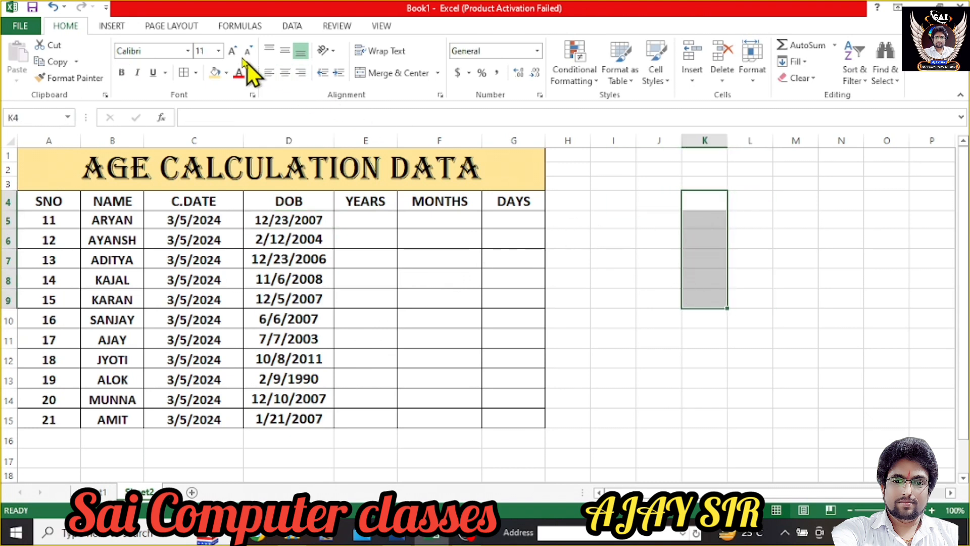
click(218, 50)
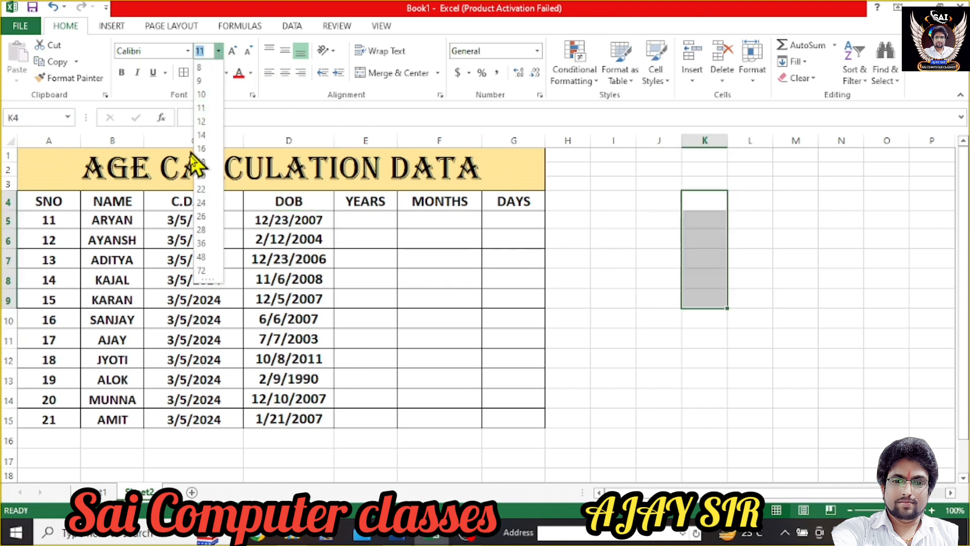
click(208, 189)
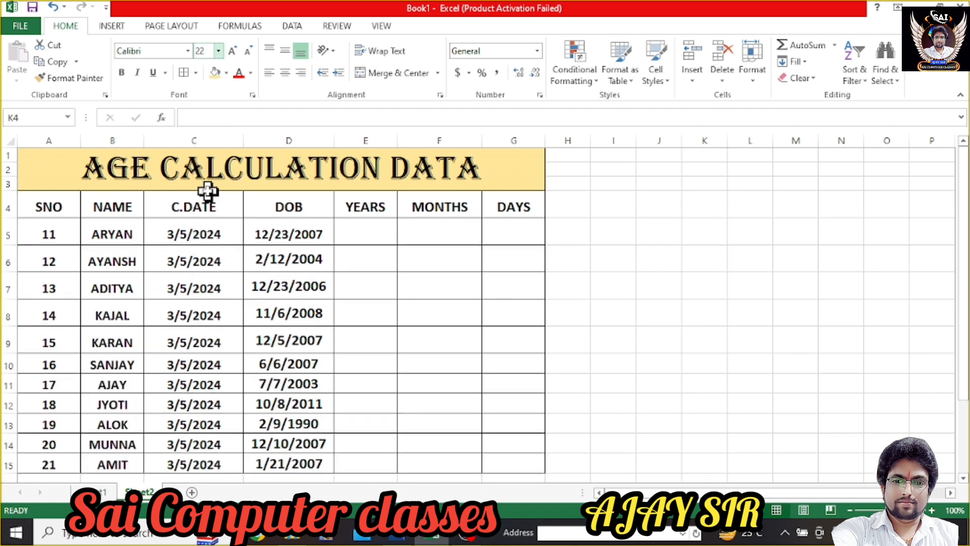
click(752, 205)
drag(773, 143, 820, 144)
Step: Enter the unit codes Y, YM and MD in cells K4, K5 and K6
click(704, 200)
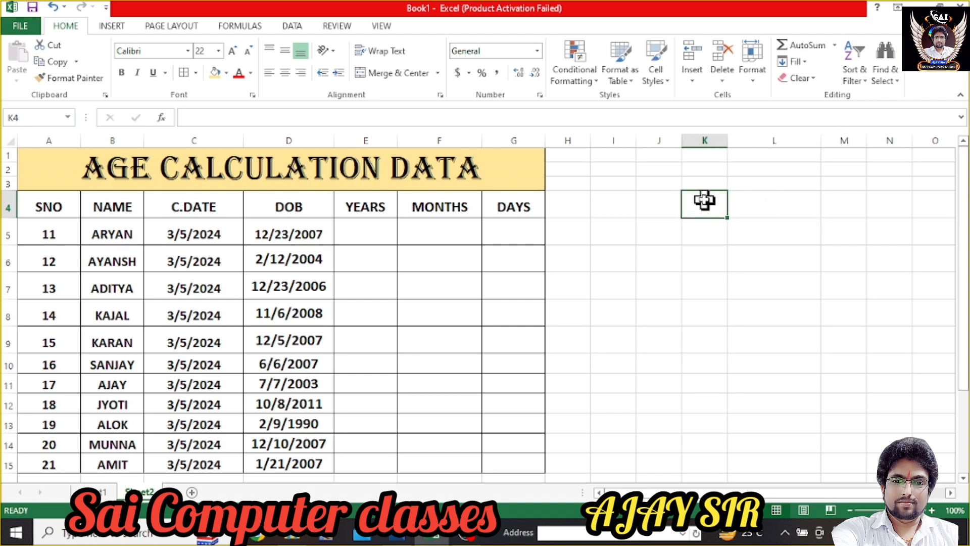
text(Y)
key(Return)
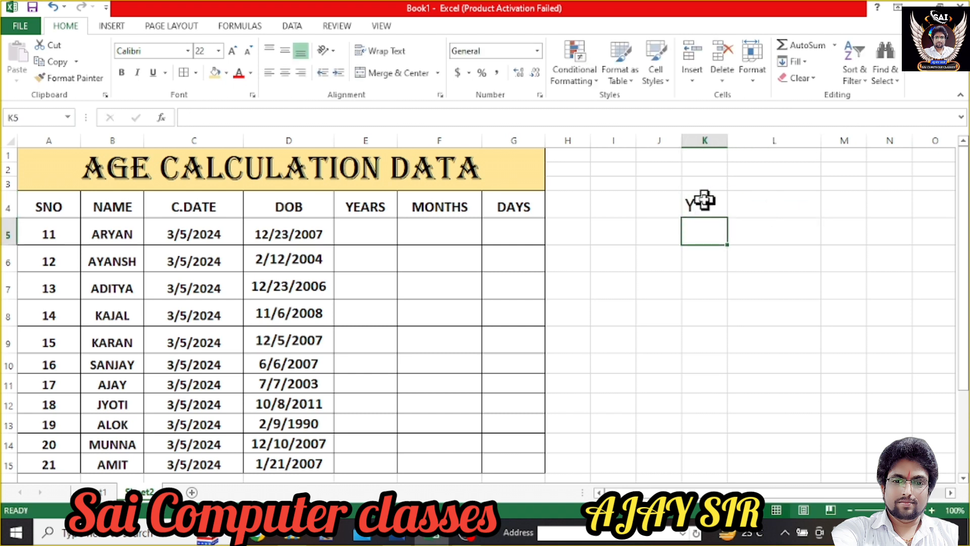
text(YM)
key(Return)
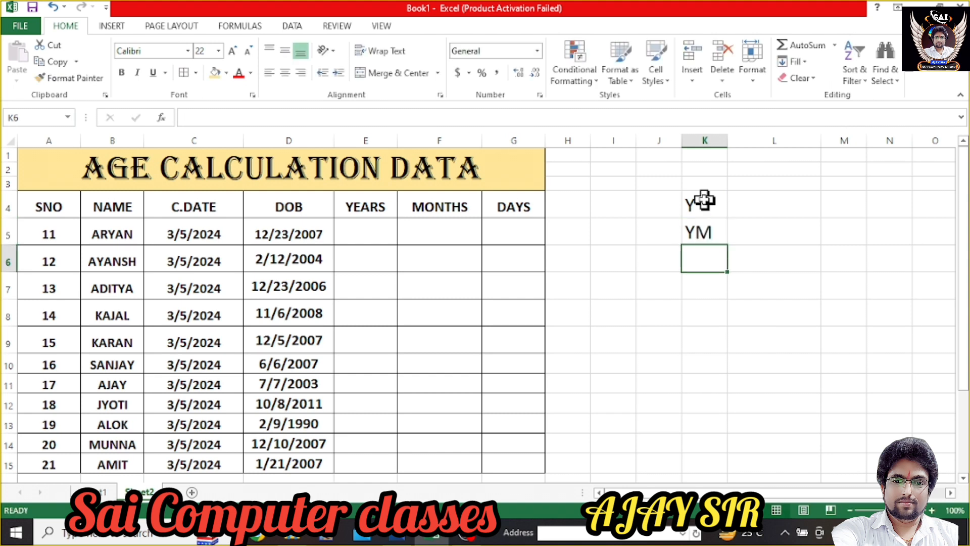
text(MD)
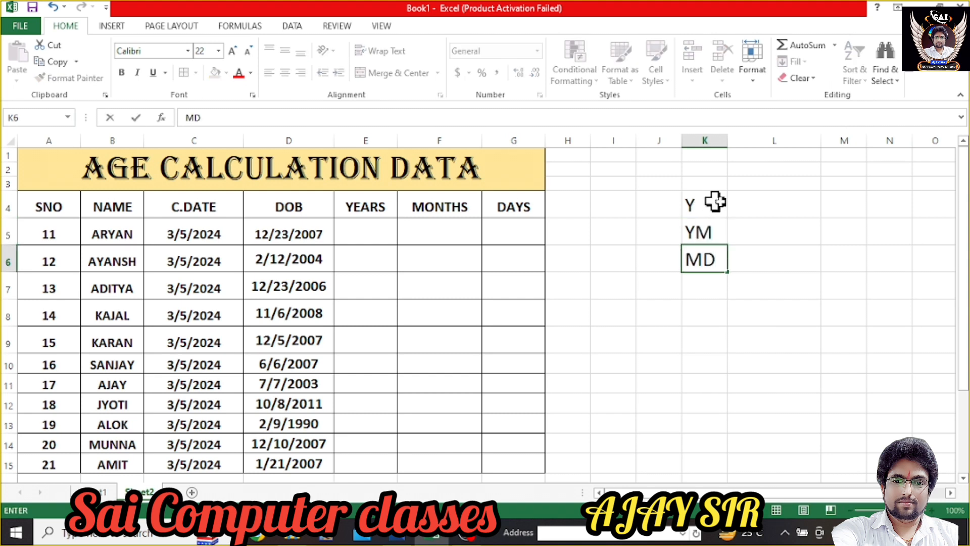
Step: Enter YEAR in cell L4 as the meaning of Y and set its font size to 20
click(752, 204)
text(YEAR)
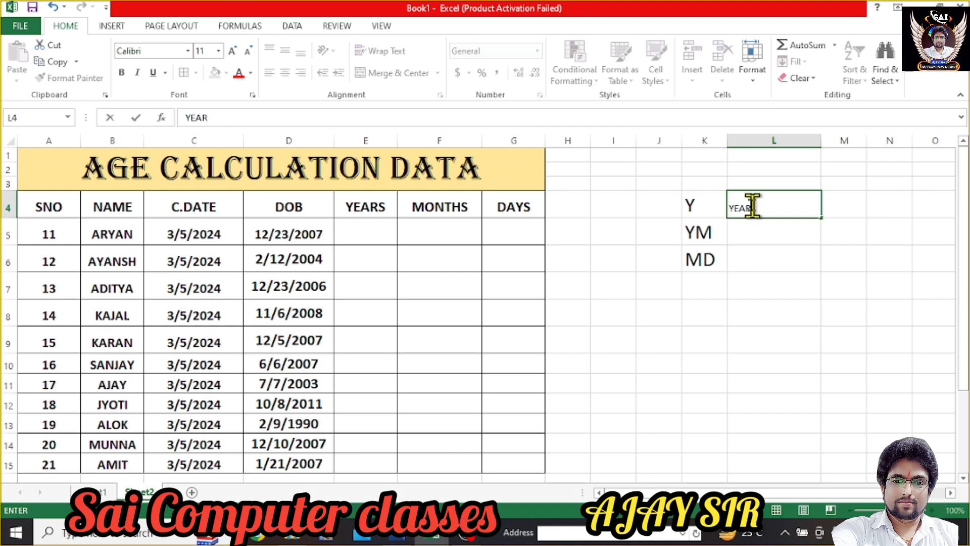
key(Return)
click(716, 206)
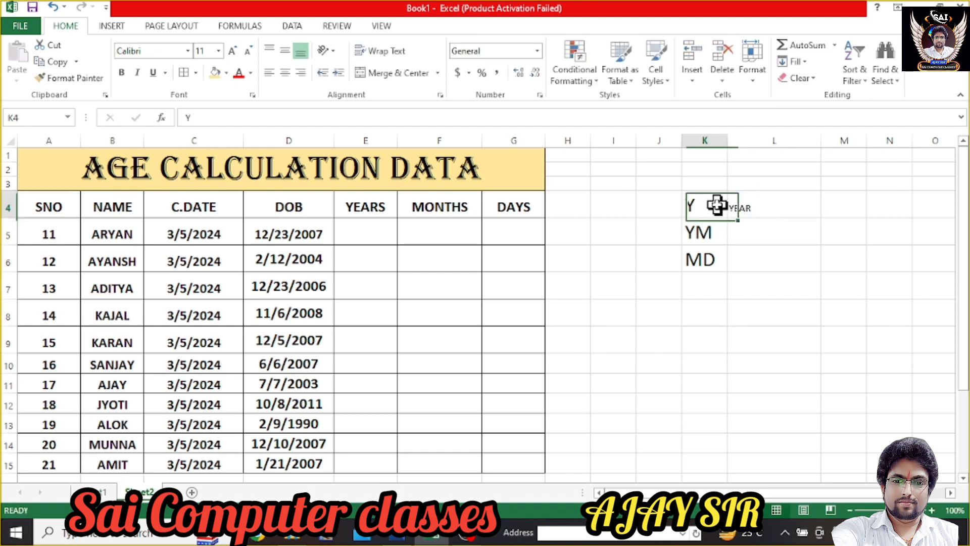
click(772, 206)
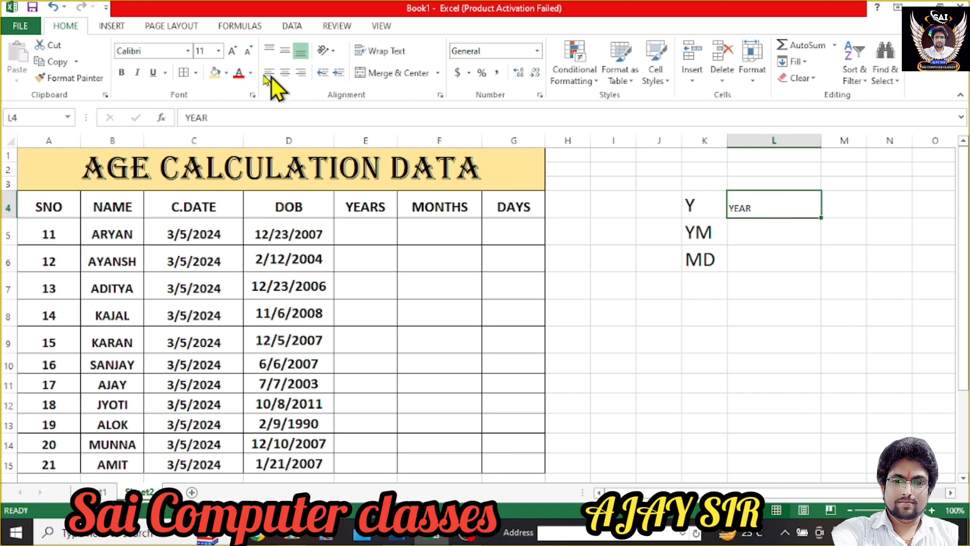
click(218, 51)
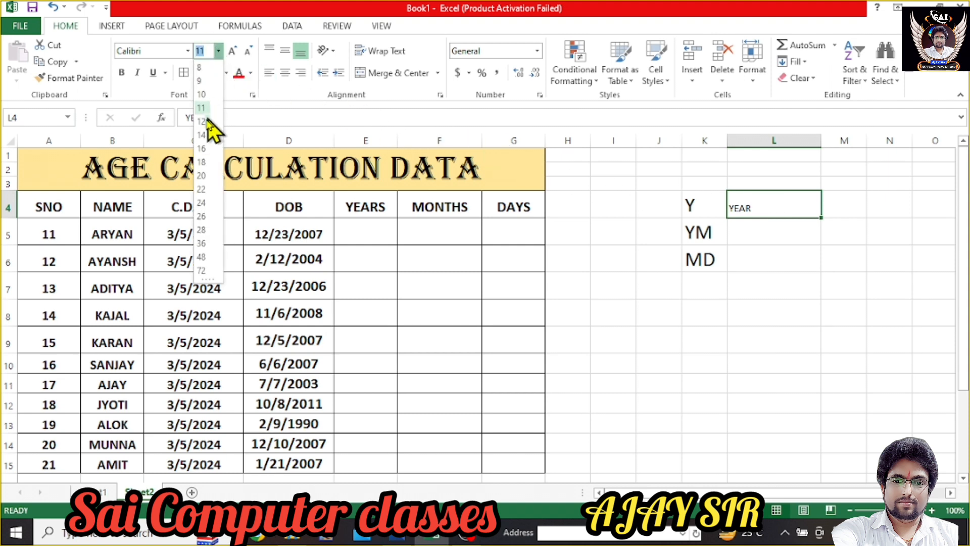
click(202, 175)
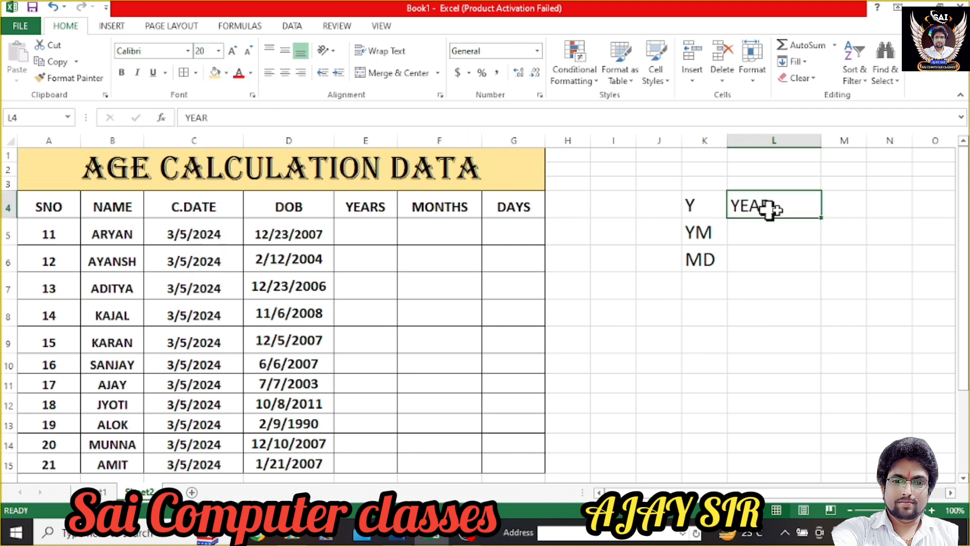
Step: Fill cell L4 down to L6 to carry its formatting, and delete the duplicated text in L5 and L6
drag(821, 218, 809, 262)
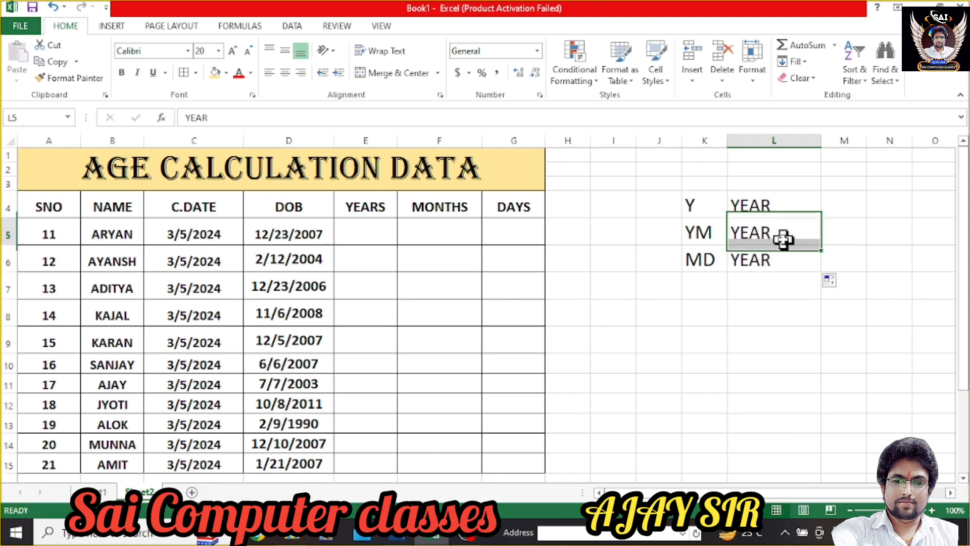
click(784, 241)
key(Delete)
click(769, 257)
key(Delete)
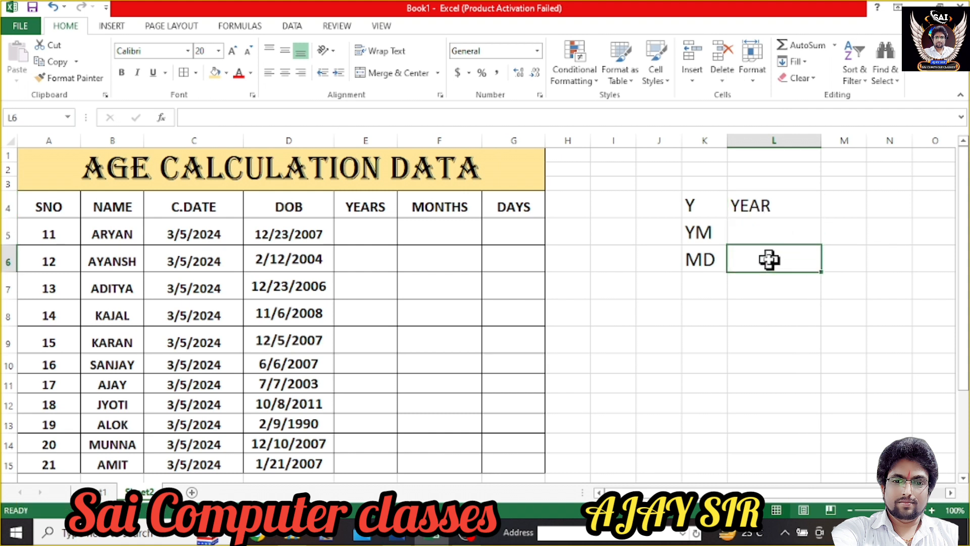
Step: Enter YEAR MONTH in cell L5 beside YM and widen column L to fit the text
click(764, 231)
text(YER)
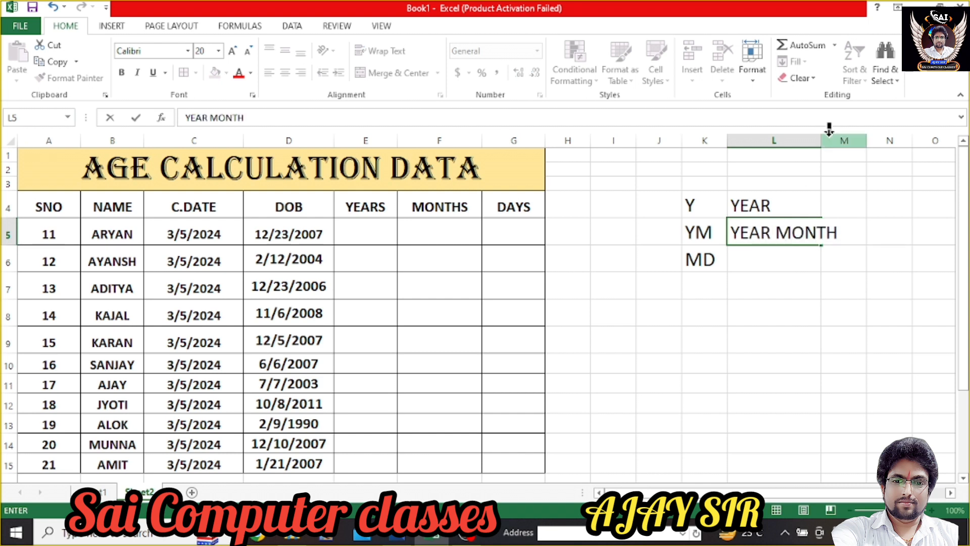
click(817, 168)
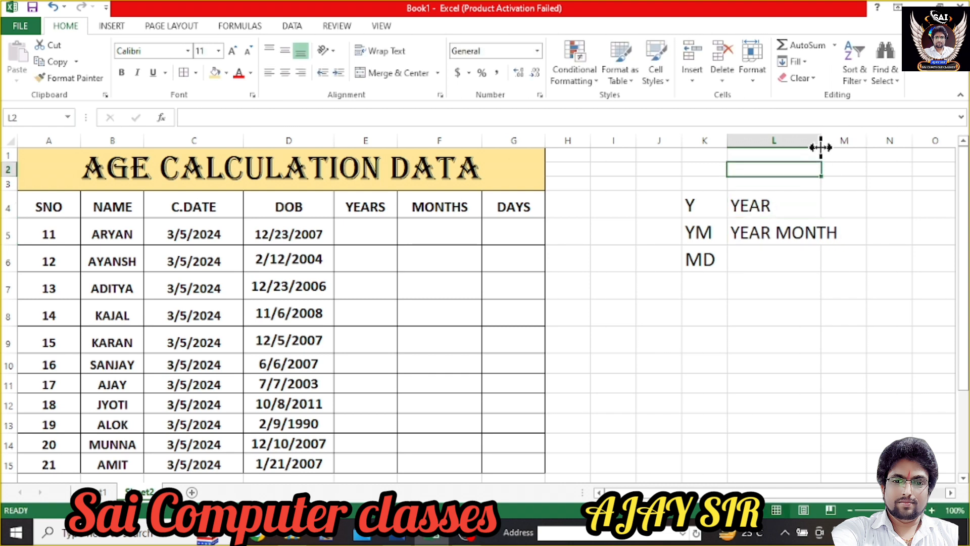
drag(819, 146, 868, 155)
Step: Enter MONTH DAY in cell L6 beside the MD code
click(789, 259)
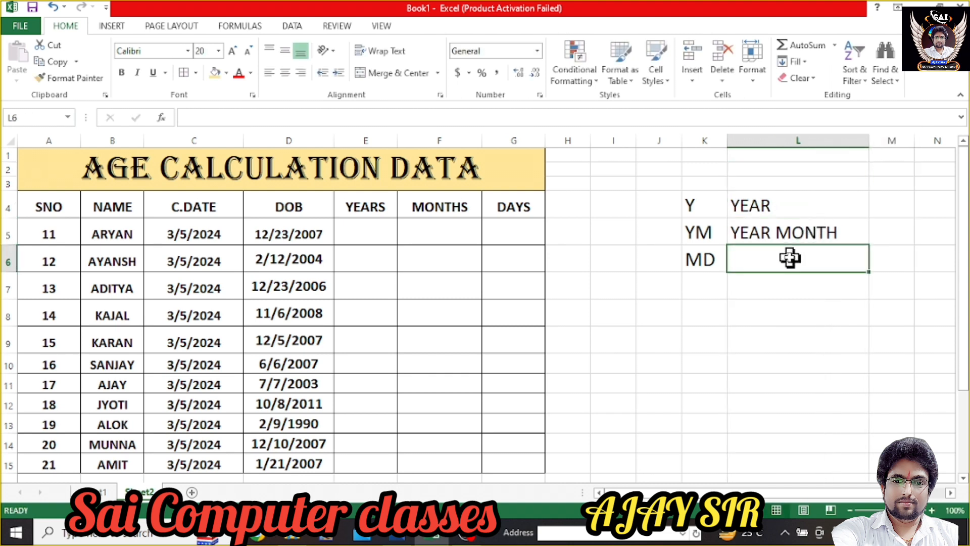
text(MONTH DAY)
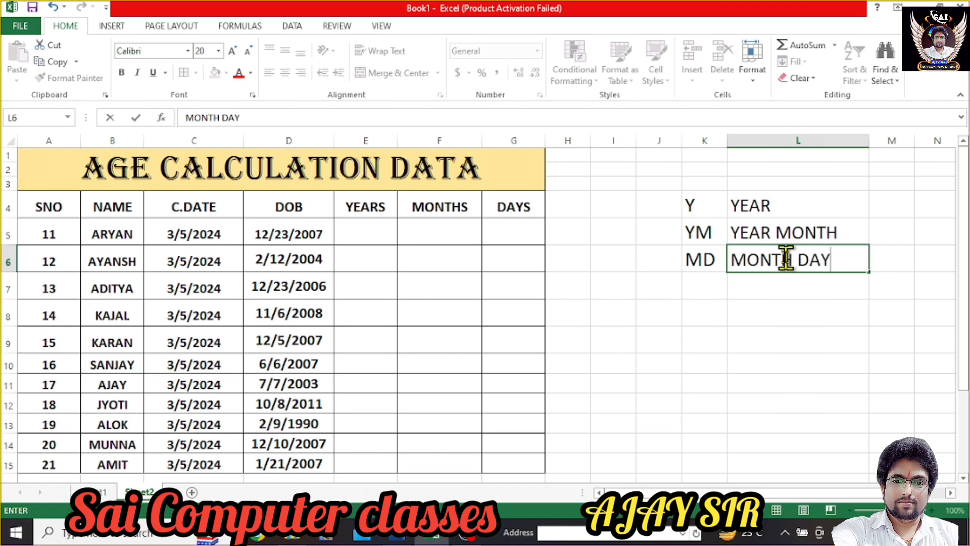
click(768, 283)
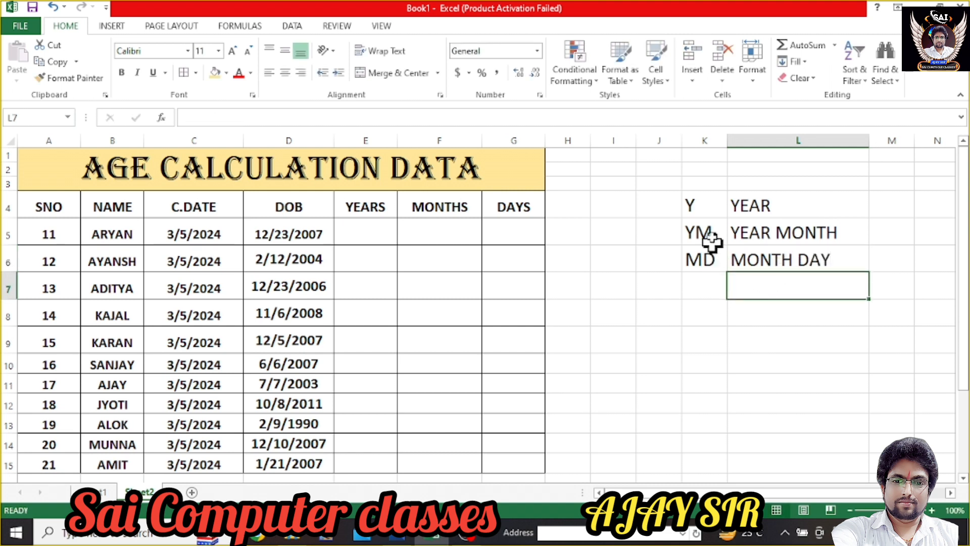
click(704, 211)
click(703, 236)
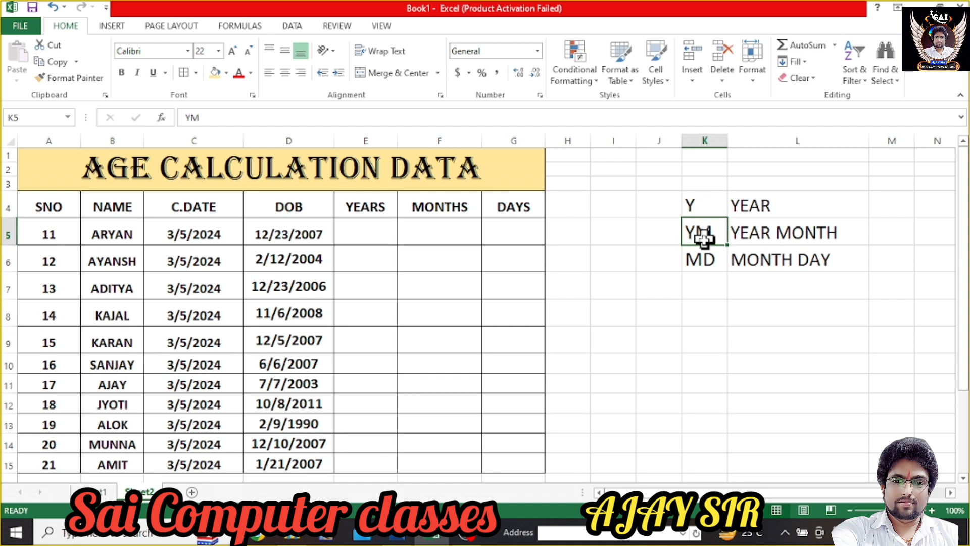
click(703, 259)
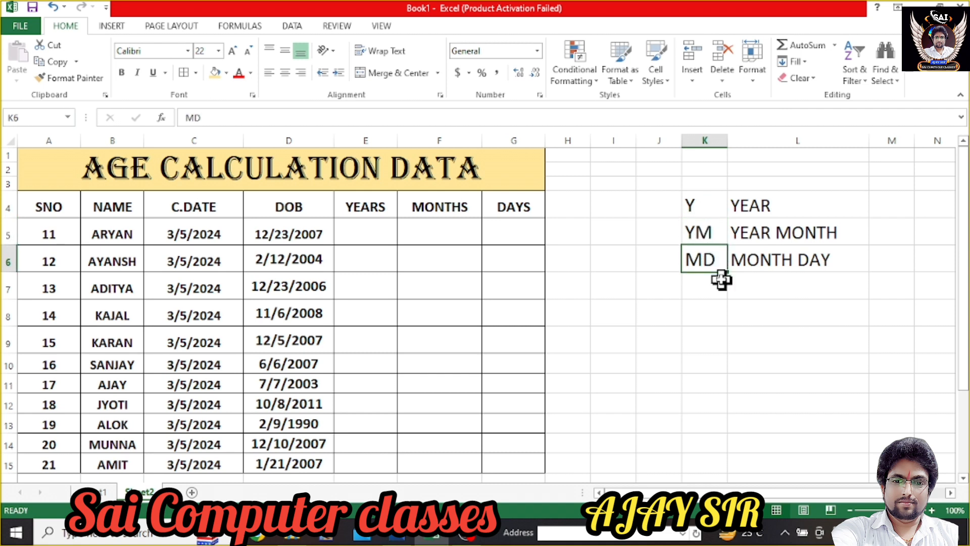
Step: Enter the function name DATEDIF in cell L8 below the legend and set its font size to 20
click(772, 309)
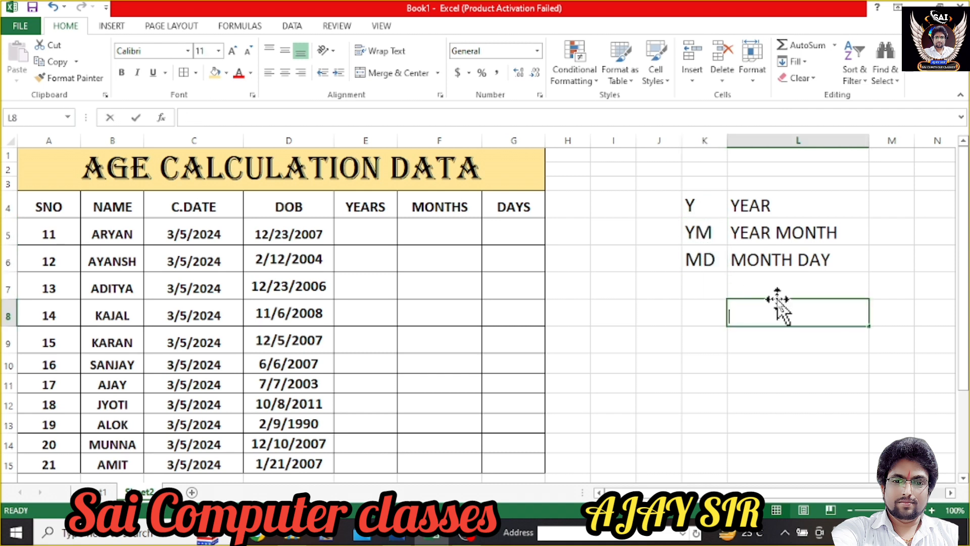
text(DATEDIF)
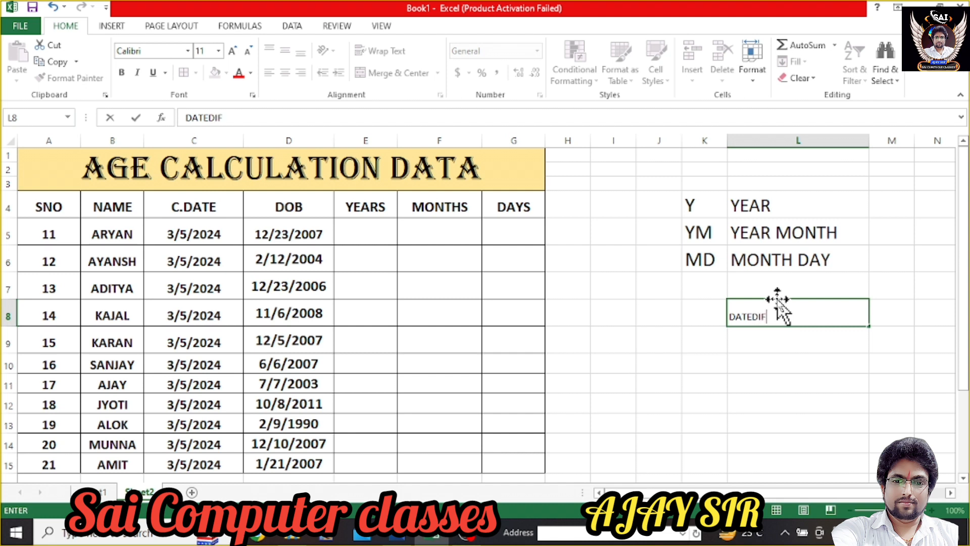
click(705, 314)
click(751, 310)
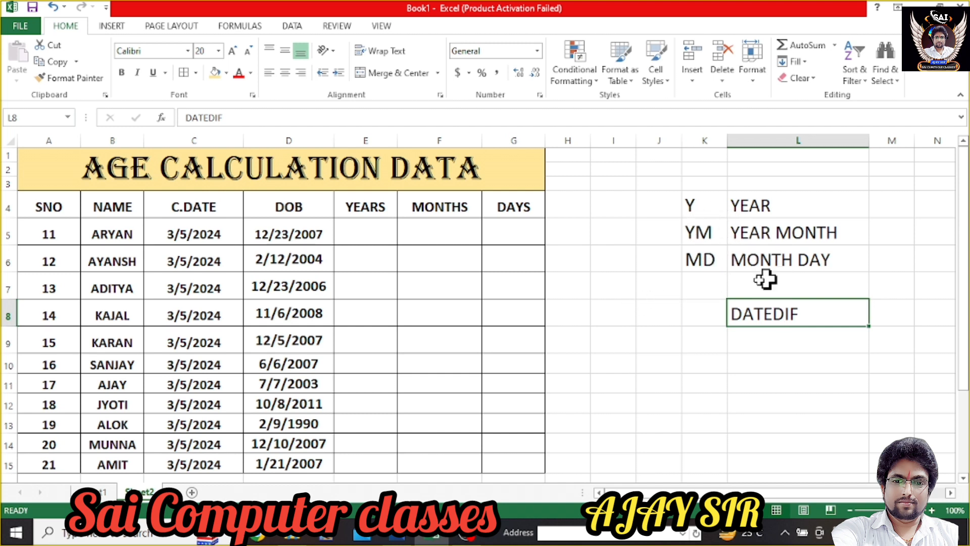
Step: Enter the formula =DATEDIF(D5,C5,"Y") in cell E5 to calculate the first person's age in years
click(763, 340)
click(370, 233)
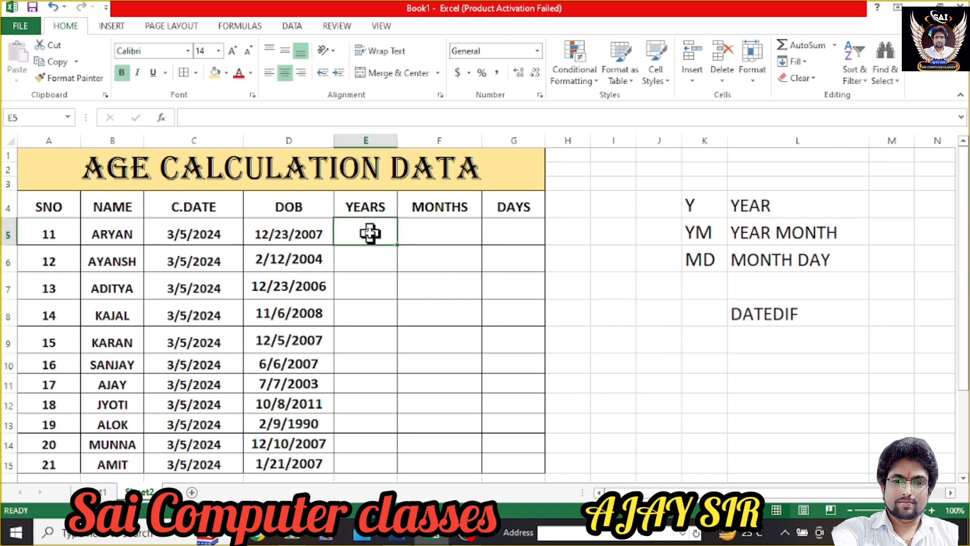
text(=)
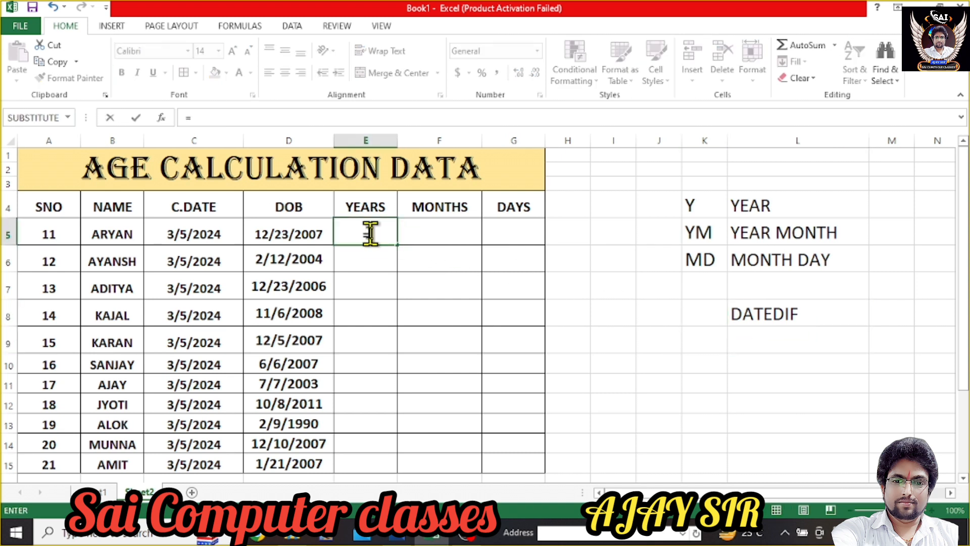
text(DATEDIF)
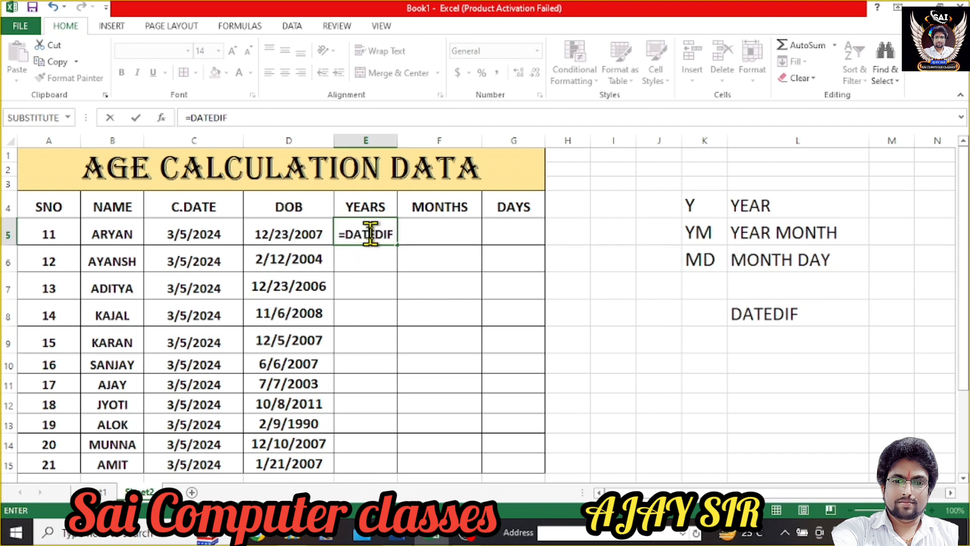
text(()
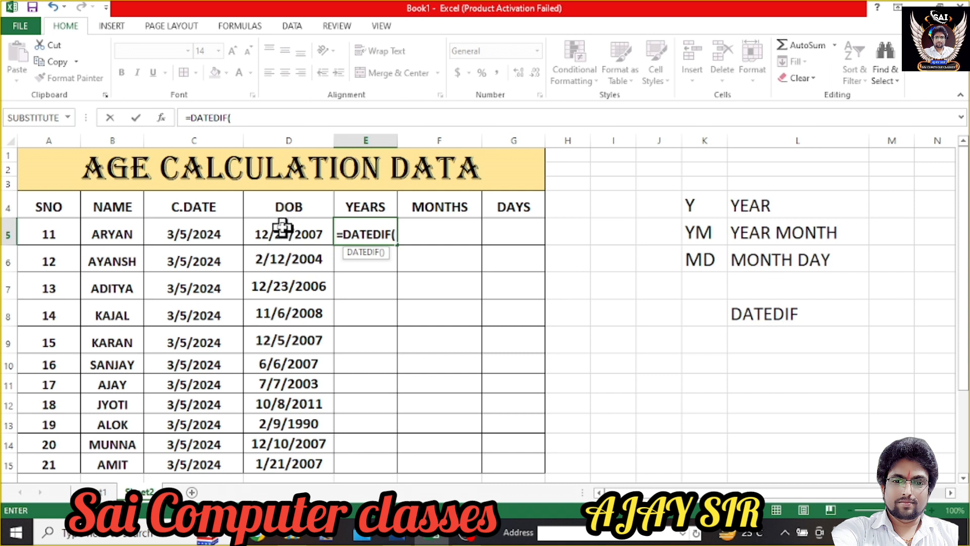
text(D)
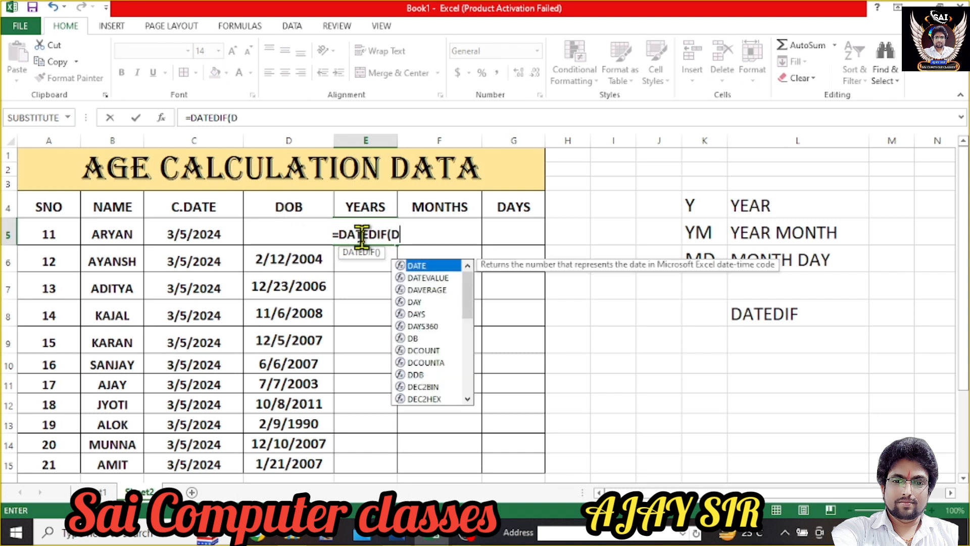
text(5,)
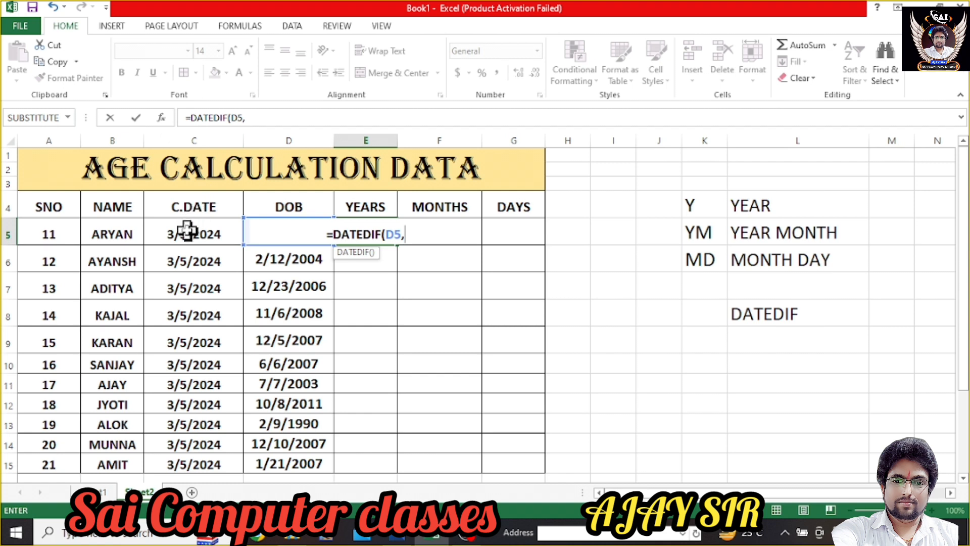
text(C5)
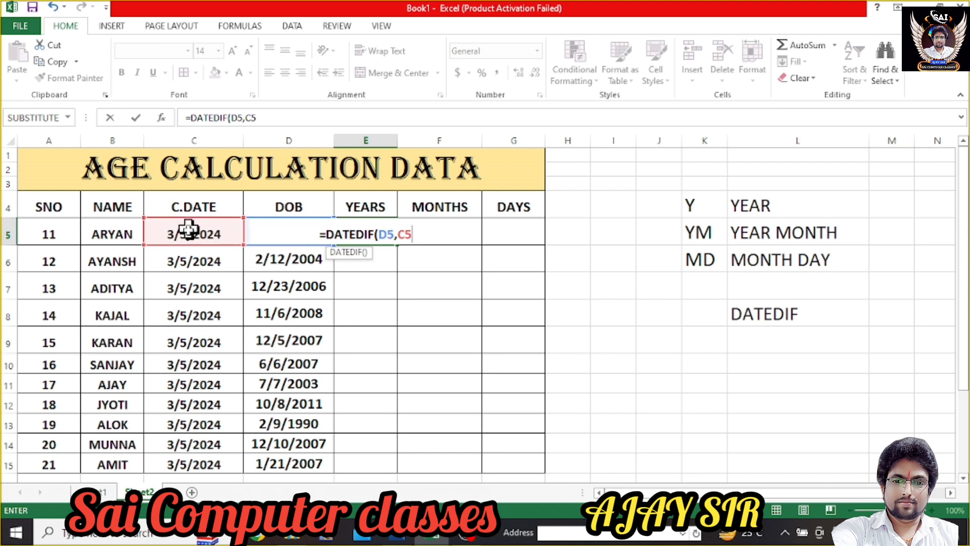
text(,)
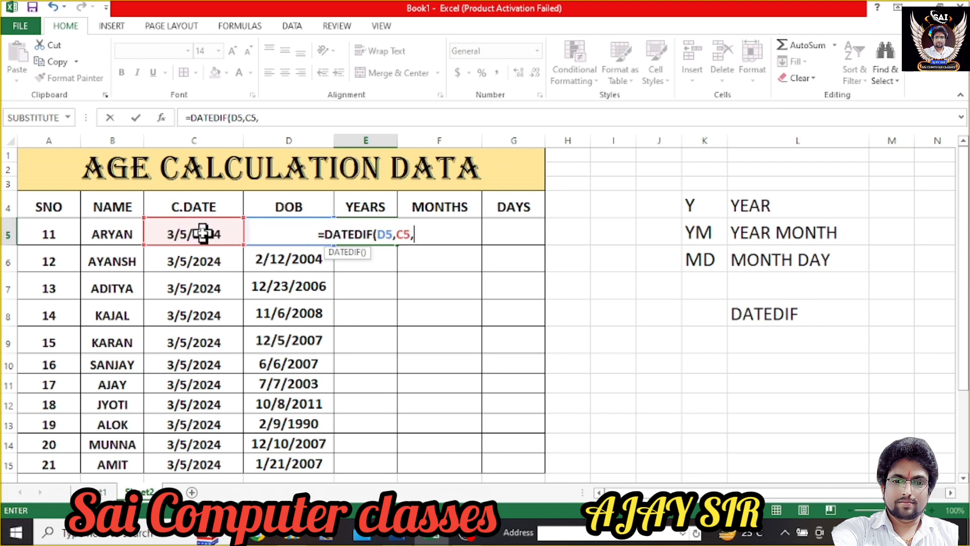
text("Y)
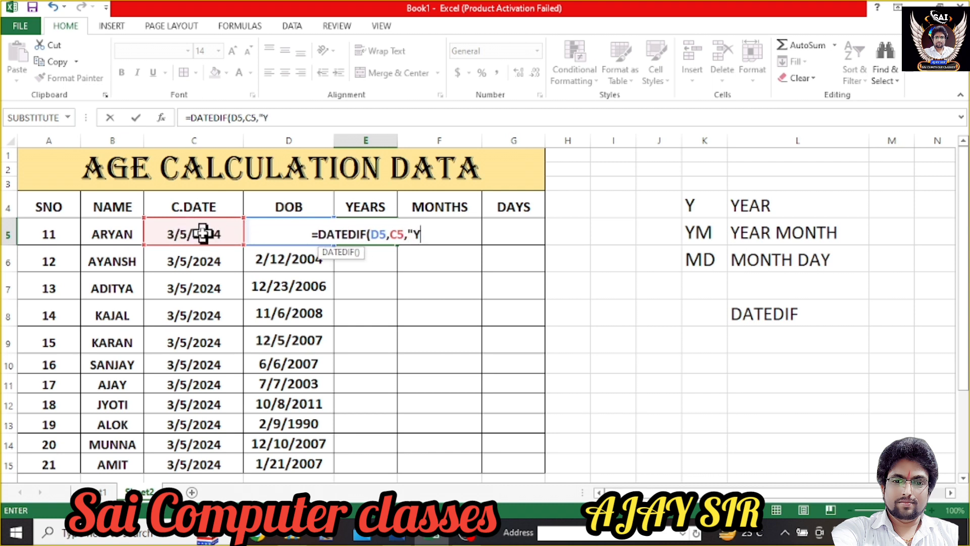
text("))
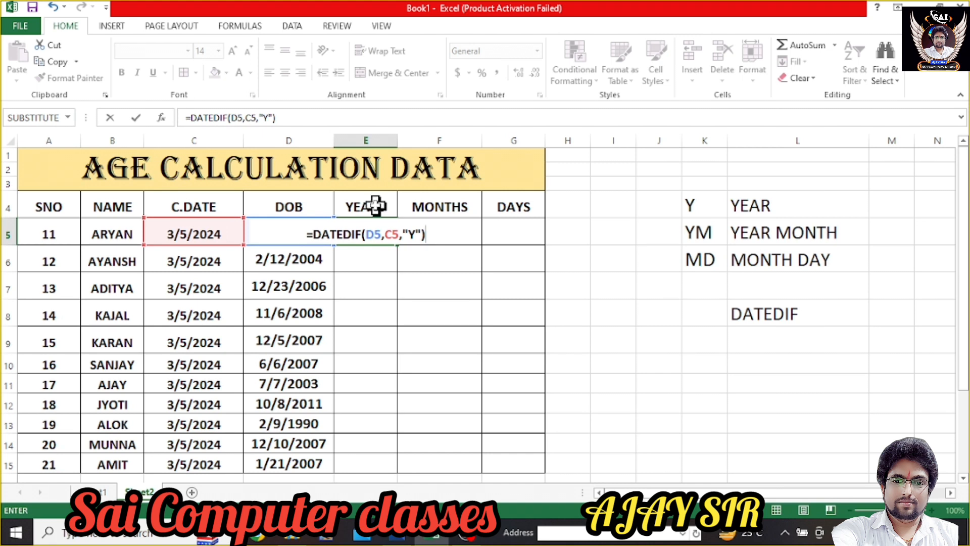
key(Return)
click(375, 223)
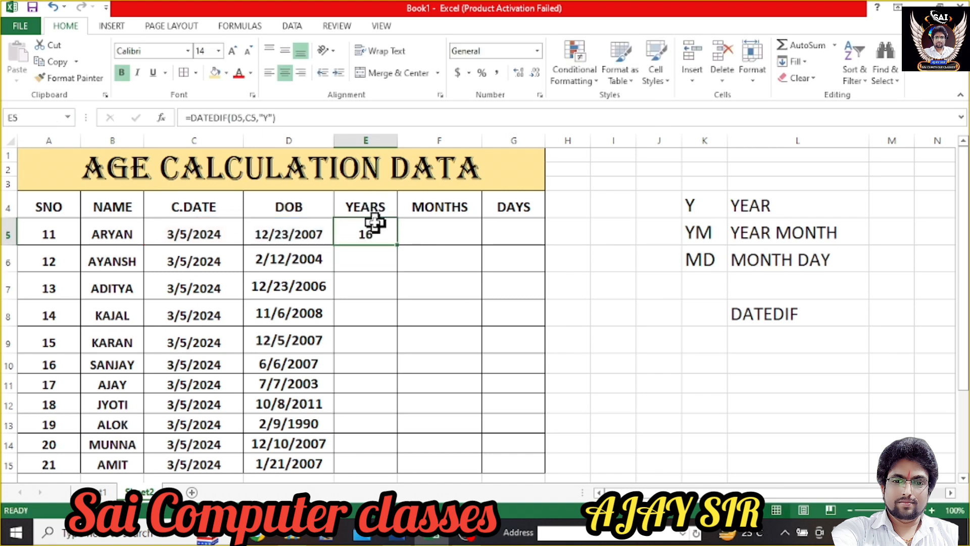
Step: Clear the contents of cell E5 and re-enter the years formula as =DATEDIF(D5,C5,"Y")
double_click(396, 243)
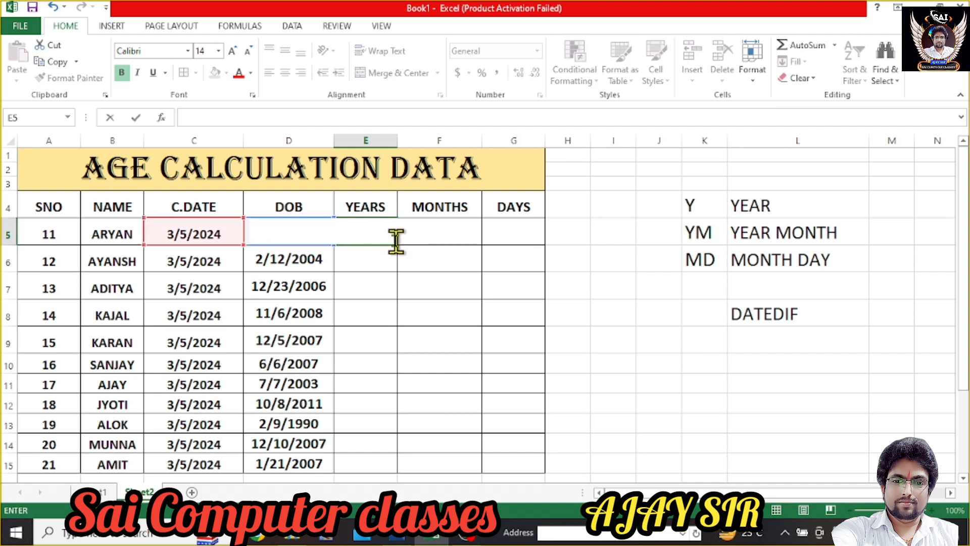
text(=DAT)
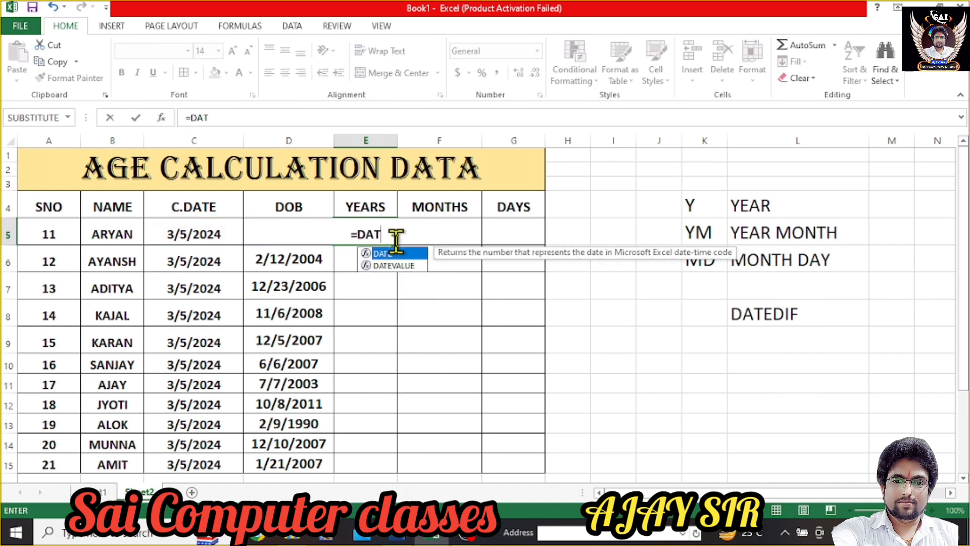
text(EDIF()
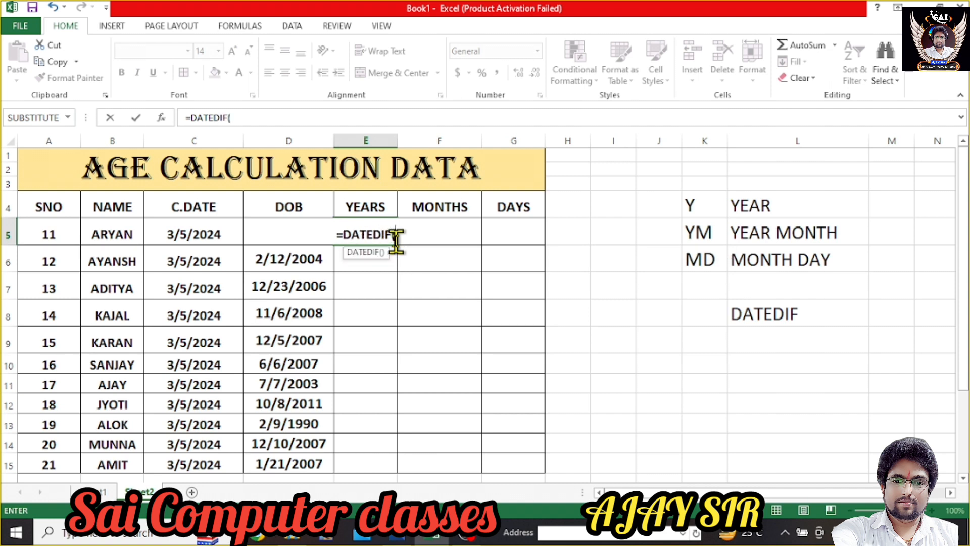
text(D5)
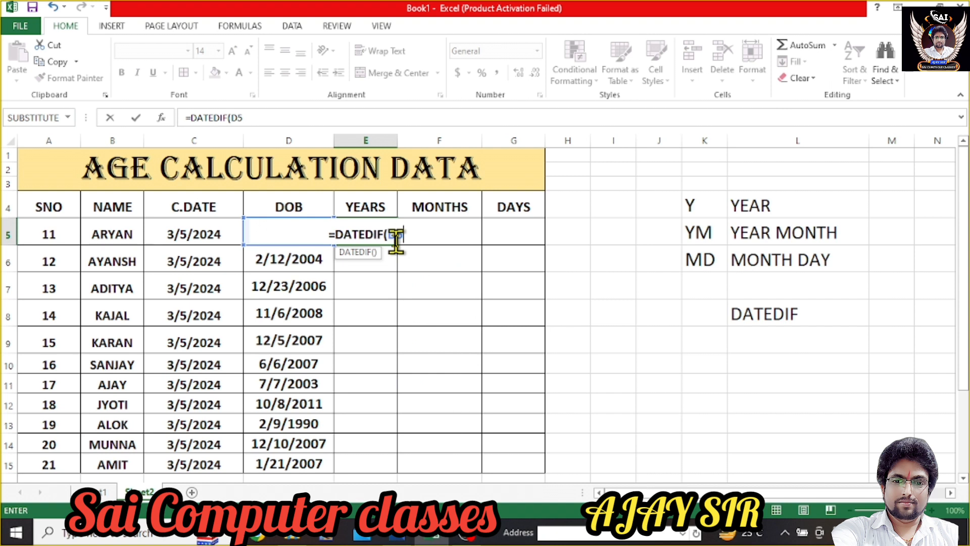
text(,)
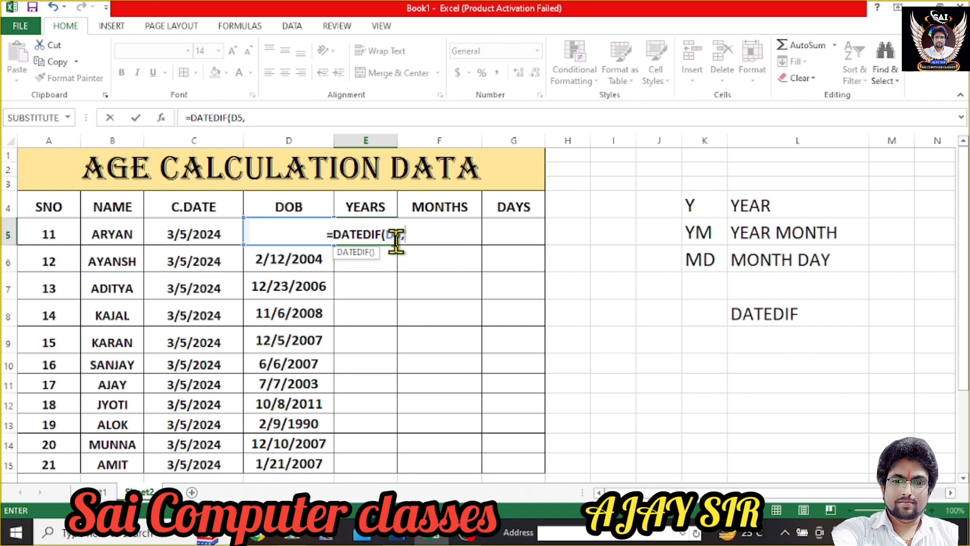
text(C5,)
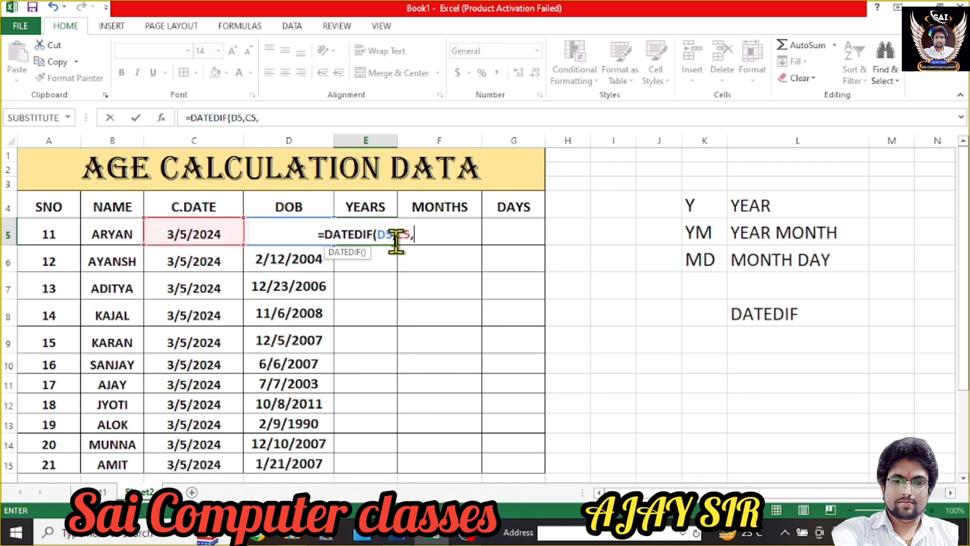
text("Y"))
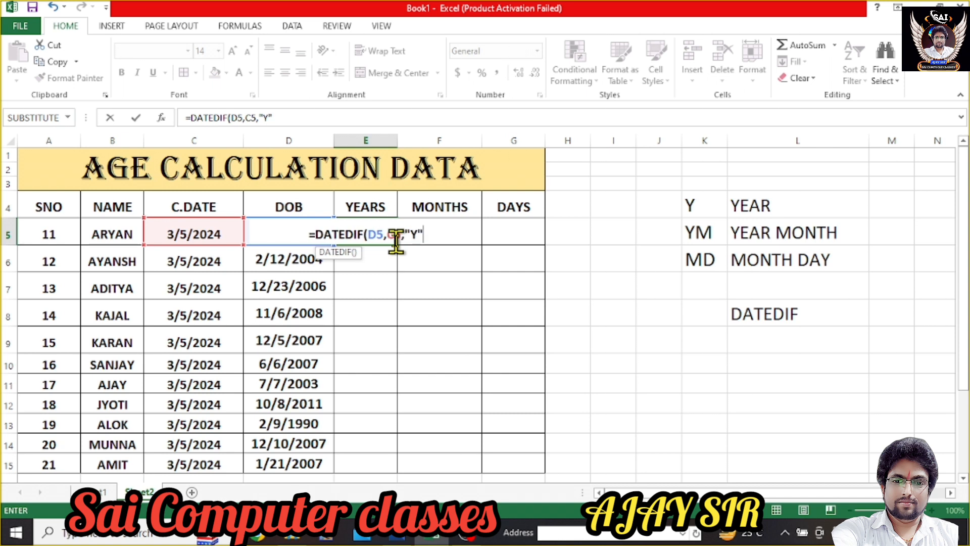
key(Return)
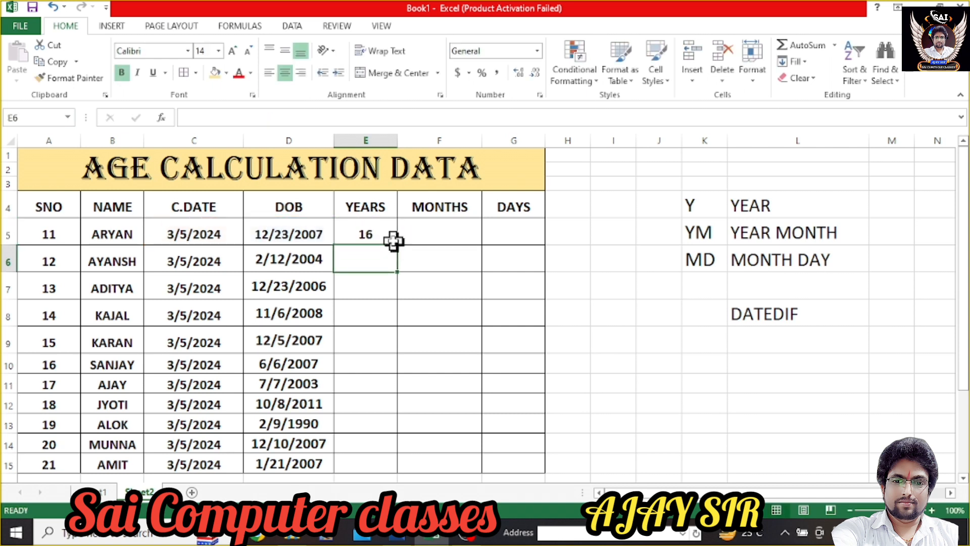
Step: Fill the years formula from E5 down to E15 and review the formula in E5
click(379, 231)
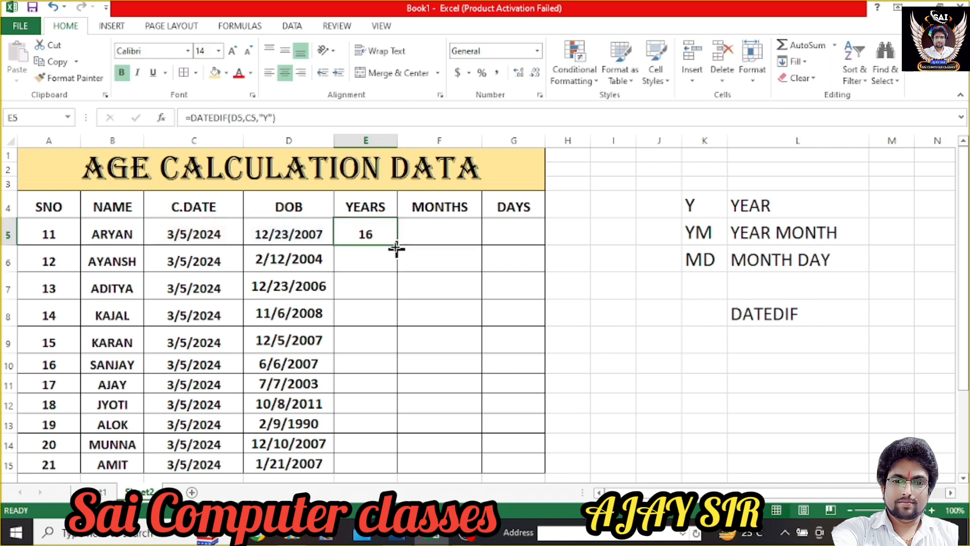
drag(397, 246, 392, 463)
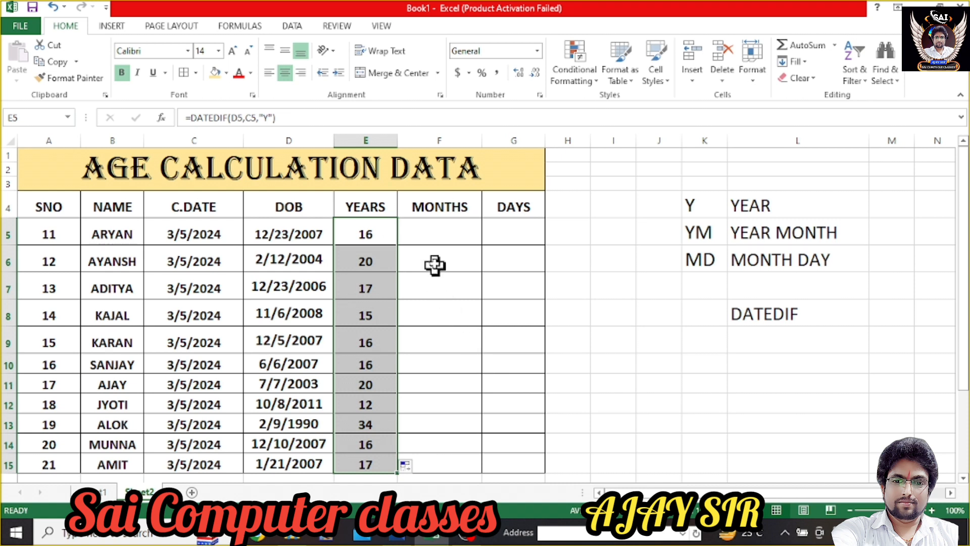
mouse_move(378, 238)
mouse_down()
mouse_move(379, 259)
mouse_move(379, 236)
mouse_up()
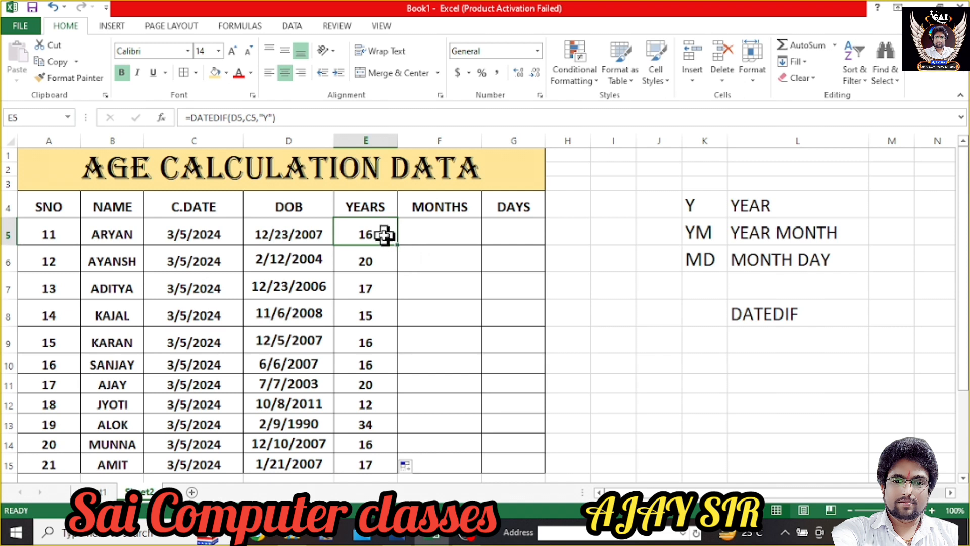
click(270, 120)
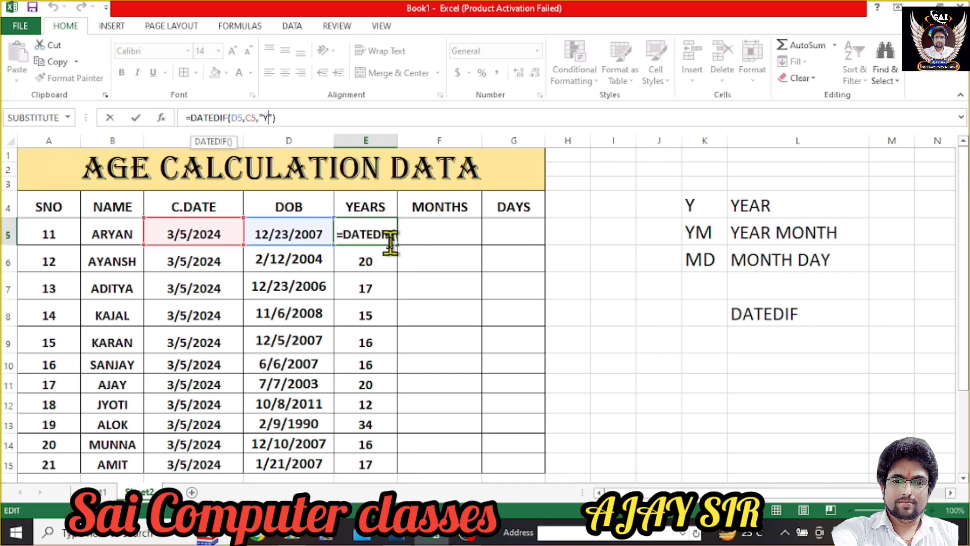
Step: Enter =DATEDIF(D5,C5,"YM") in cell F5 under MONTHS and fill it down to F15
click(442, 237)
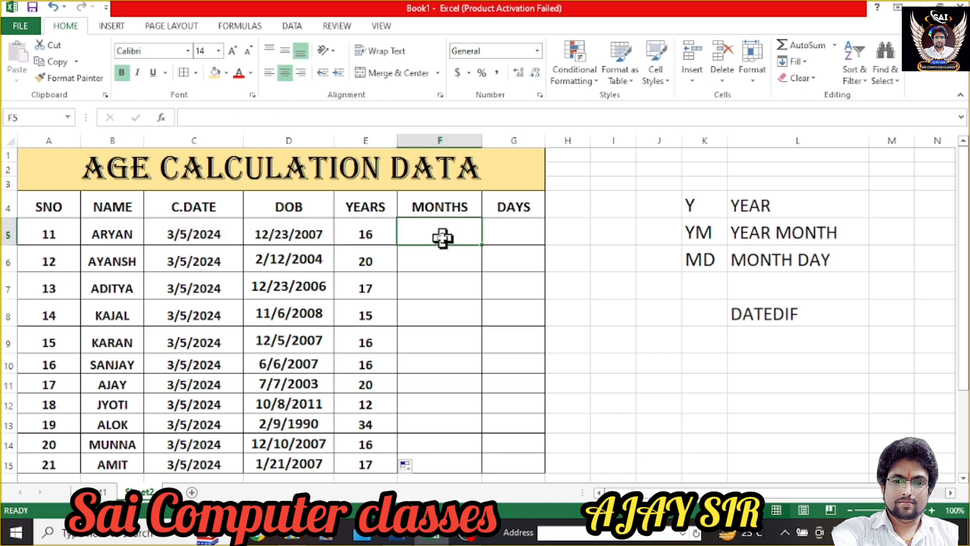
text(=DATED)
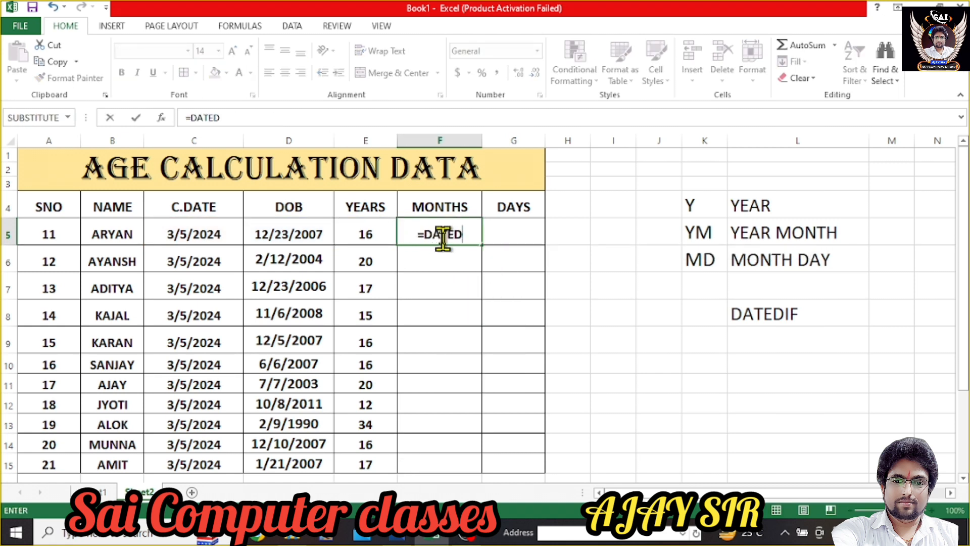
text(IF()
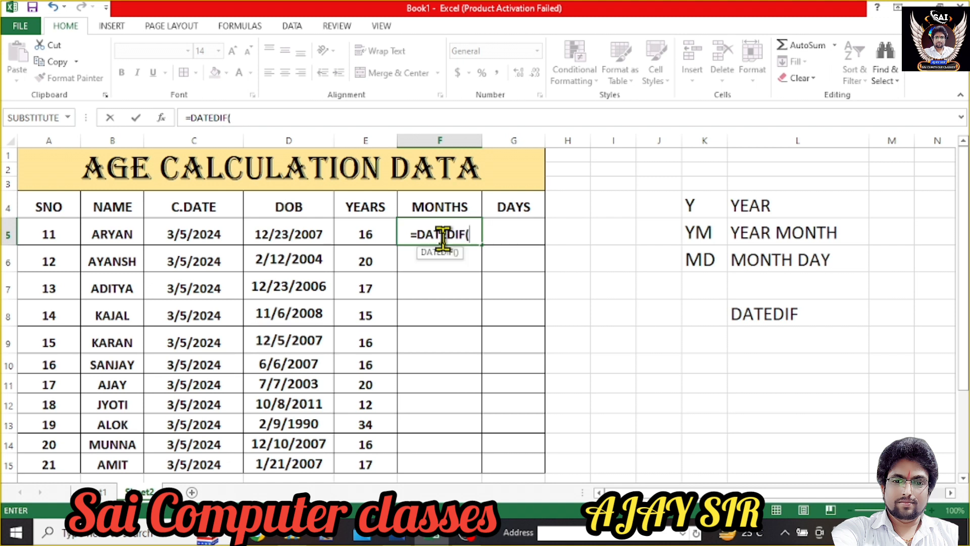
text(D5)
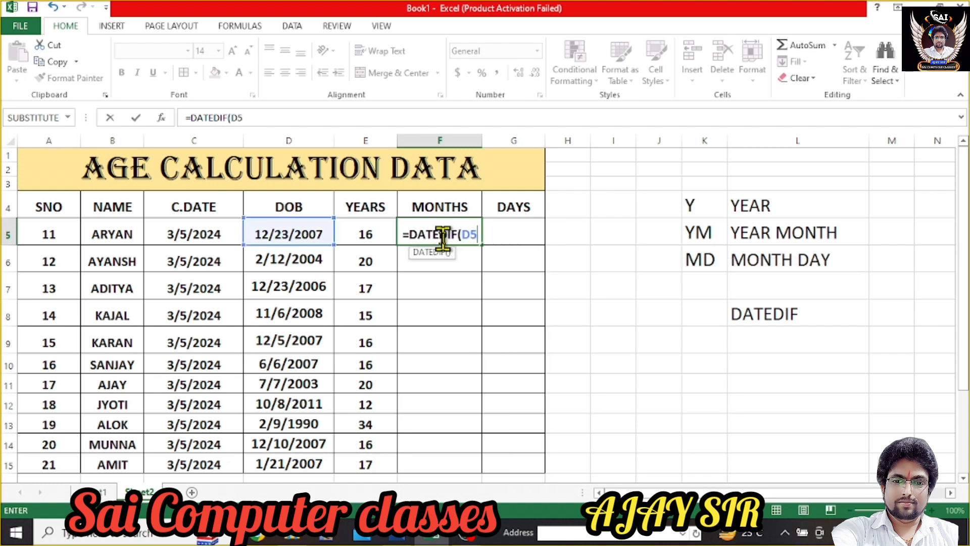
text(,C5,")
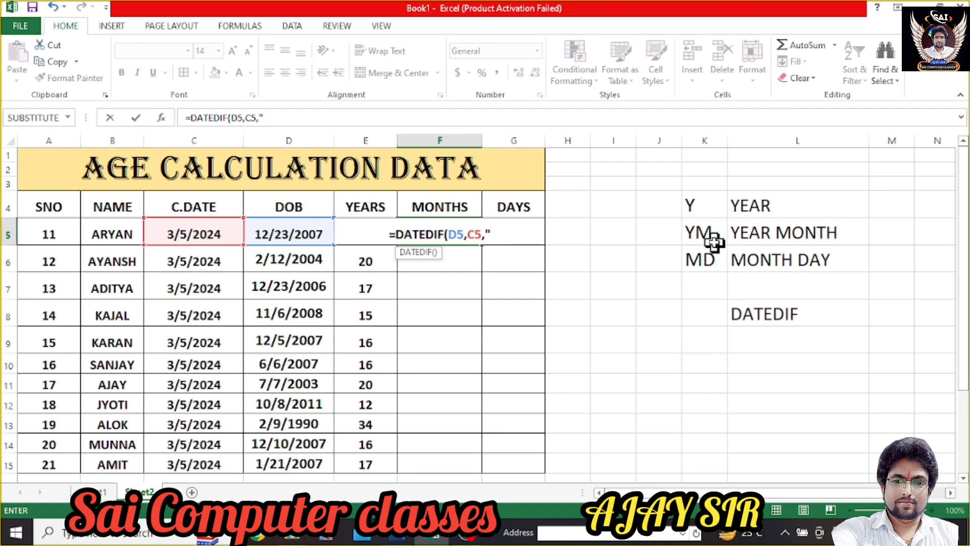
text(Y)
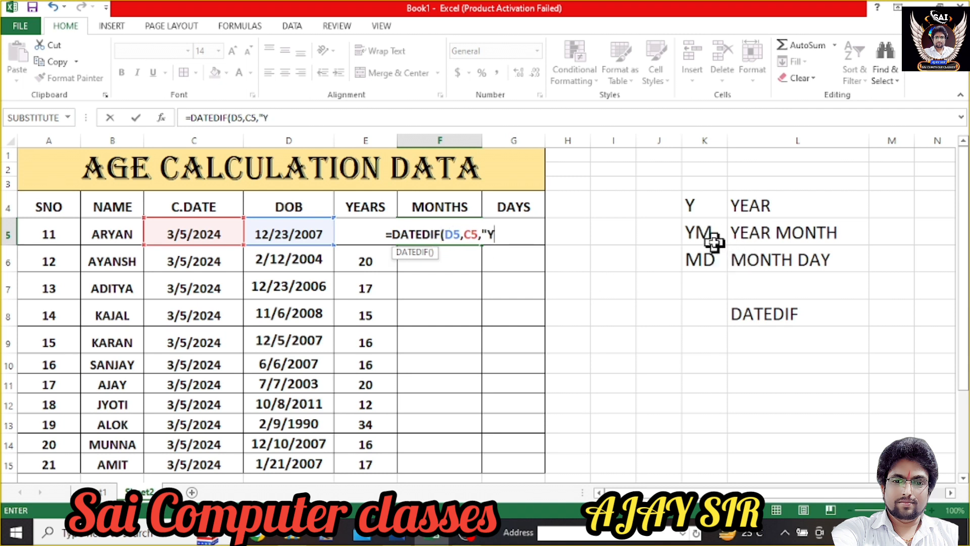
text(M")
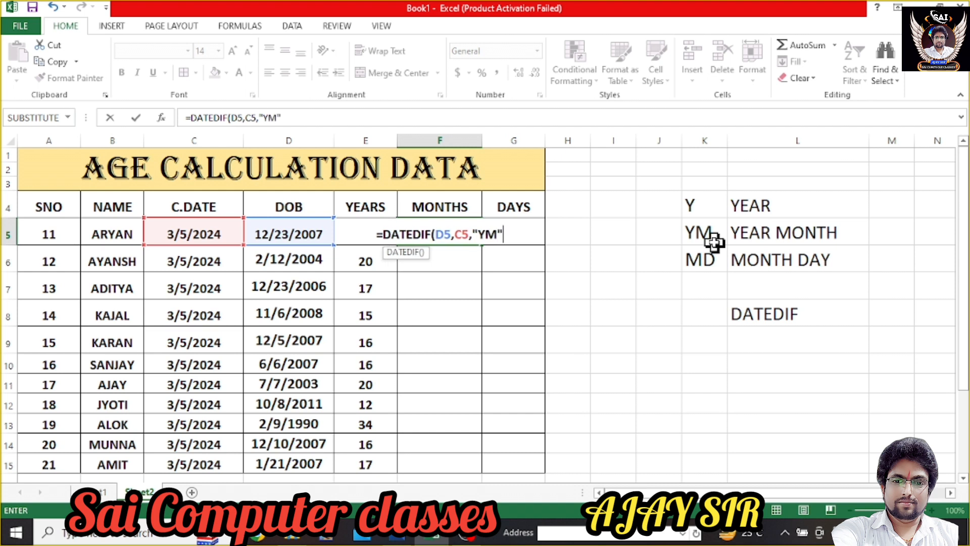
text())
key(Return)
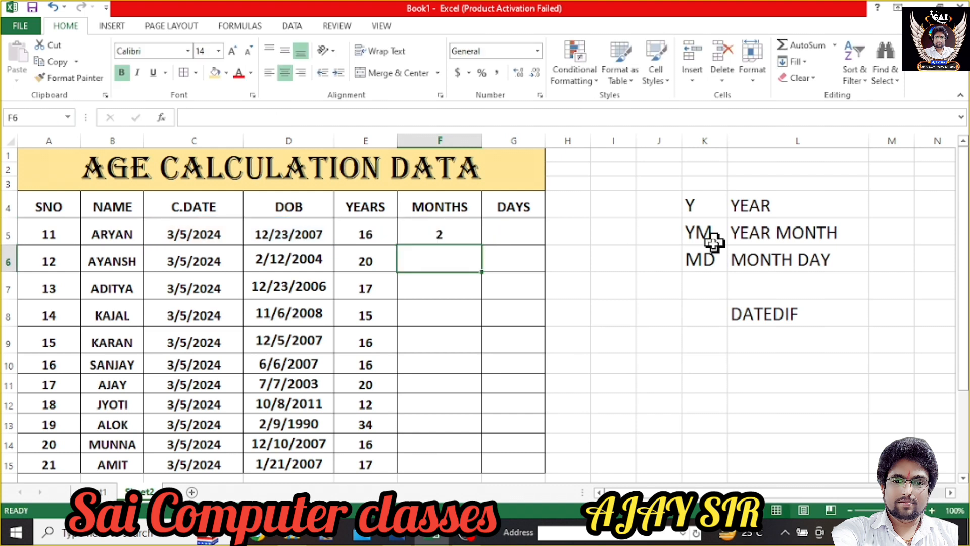
click(457, 230)
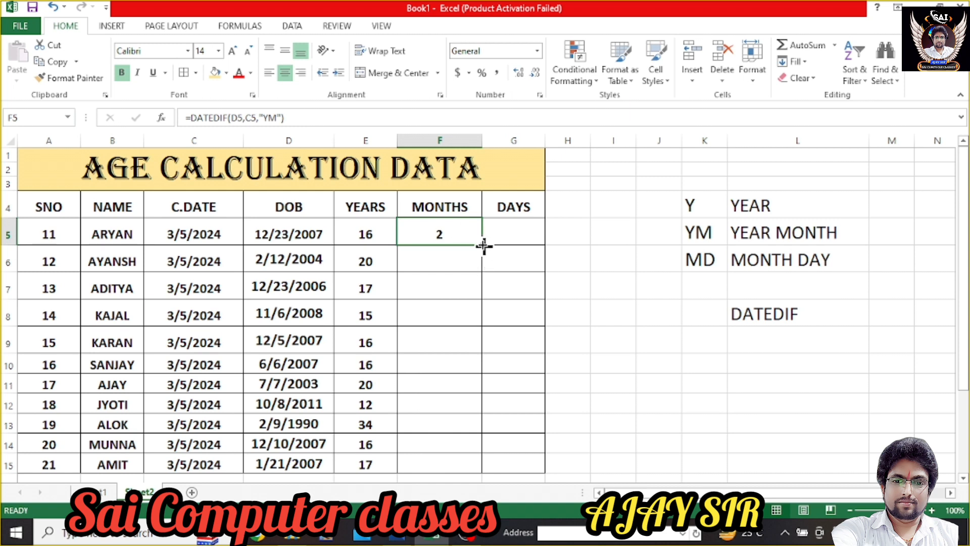
drag(484, 245, 486, 467)
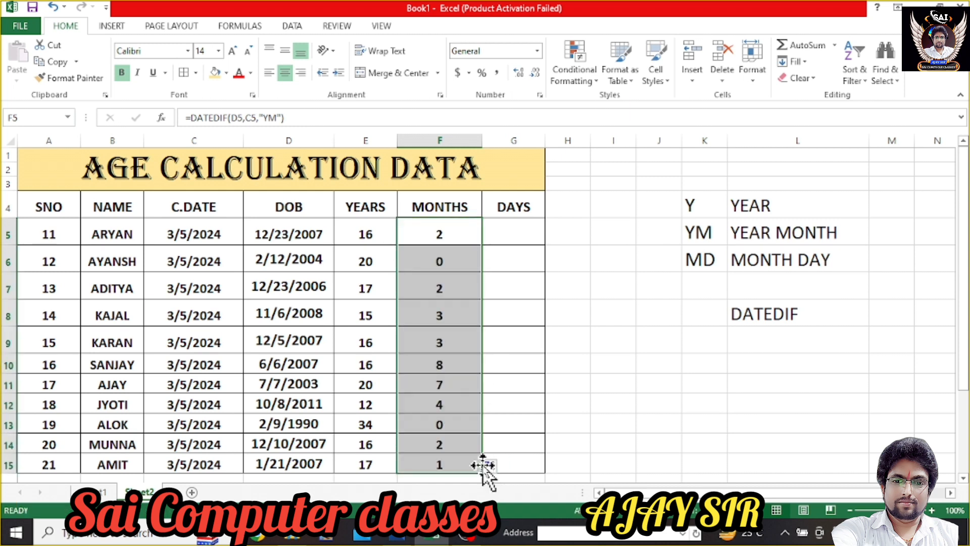
Step: Enter =DATEDIF(D5,C5,"MD") in cell G5 under DAYS and fill it down to G15
click(509, 233)
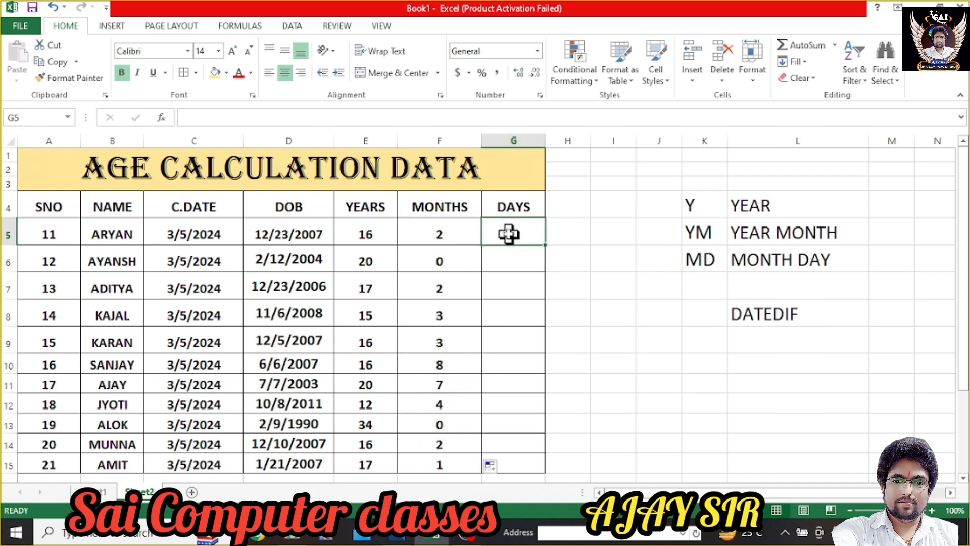
text(=DATEDIF)
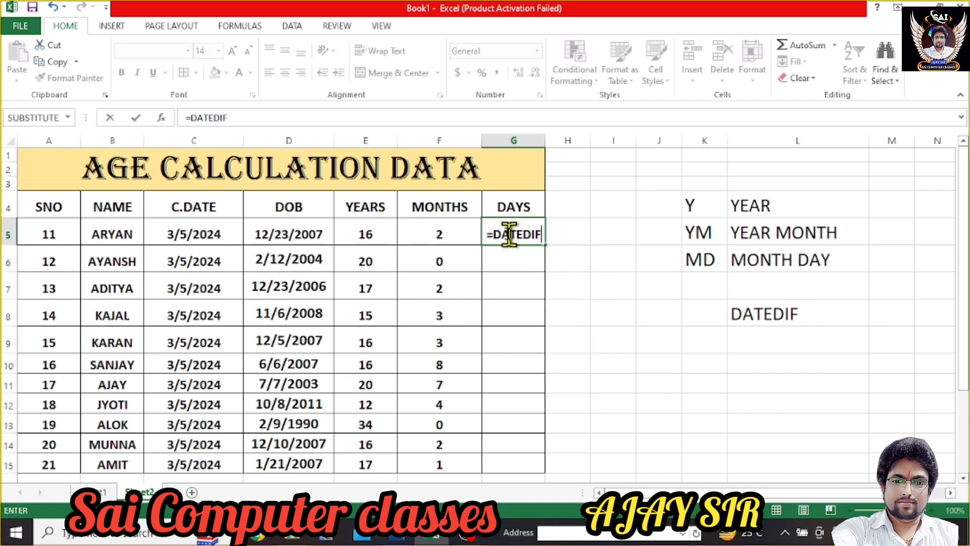
text((D5)
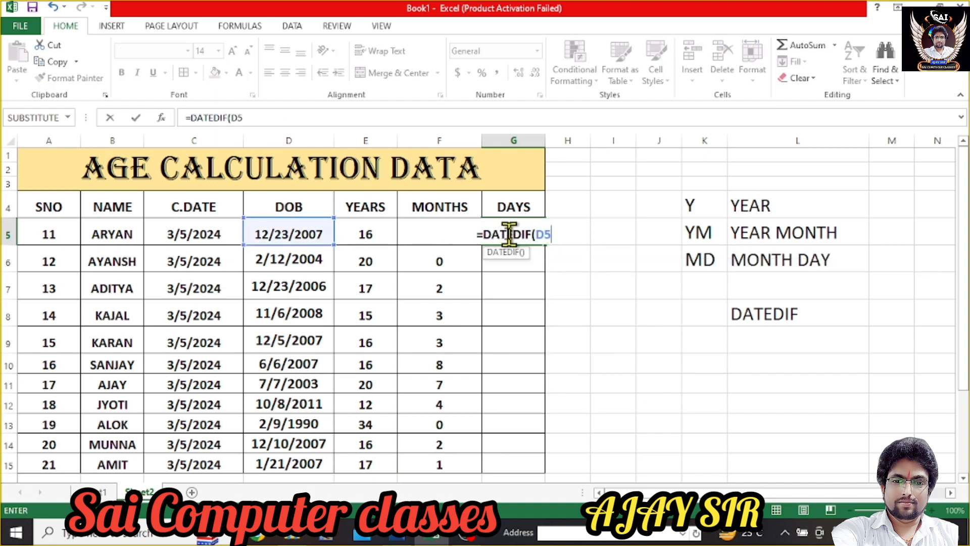
text(,C5)
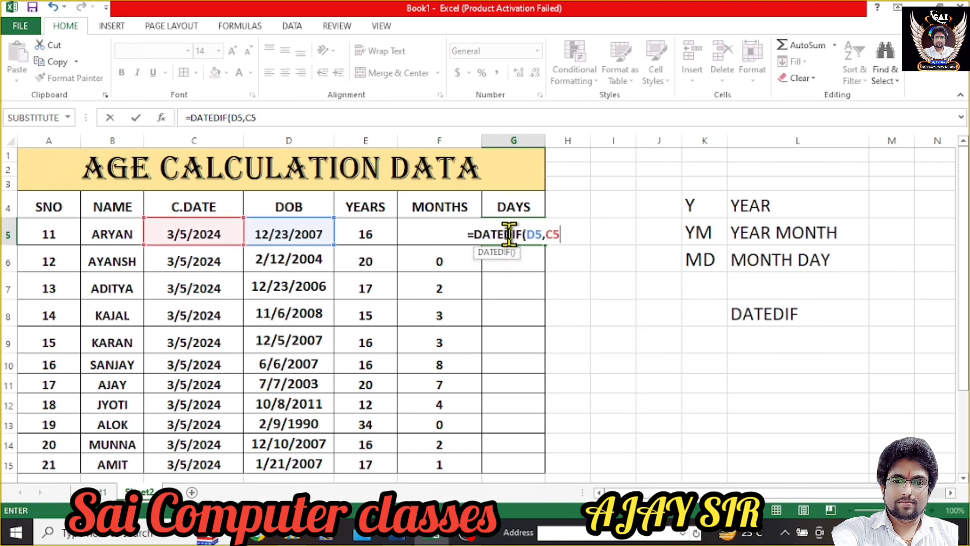
text(,"MD)
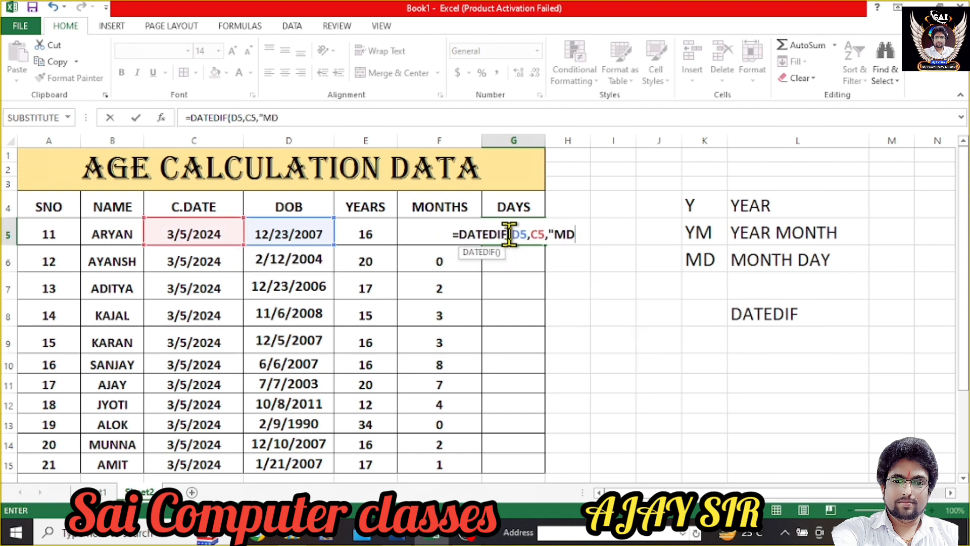
text(")
key(Return)
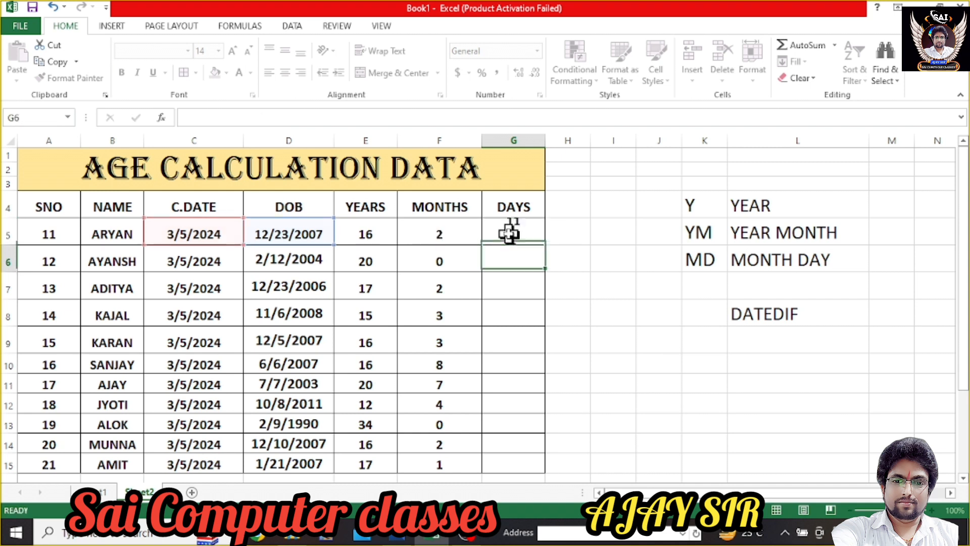
click(534, 230)
drag(545, 246, 552, 468)
Step: Review the years, months and days formulas in cells E5, F5 and G5
click(386, 231)
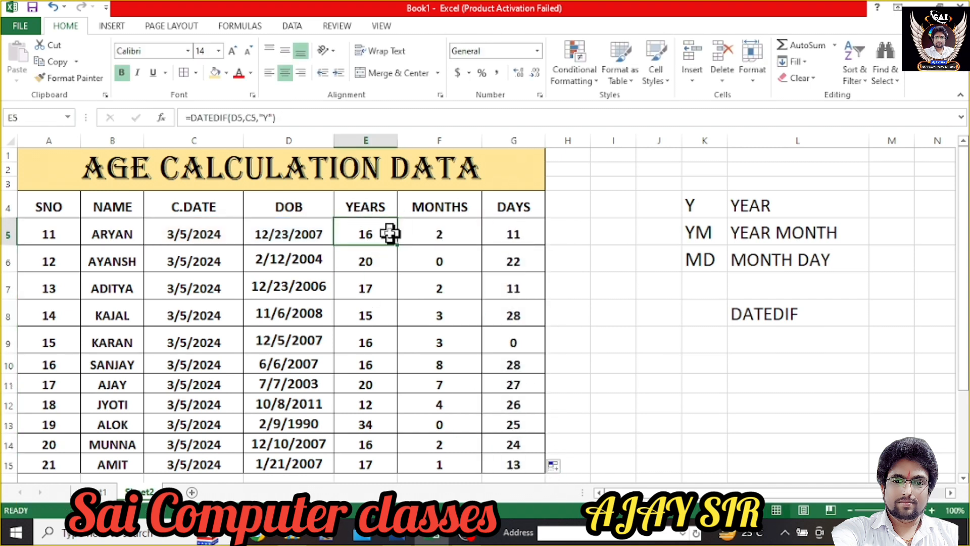
click(443, 232)
click(504, 231)
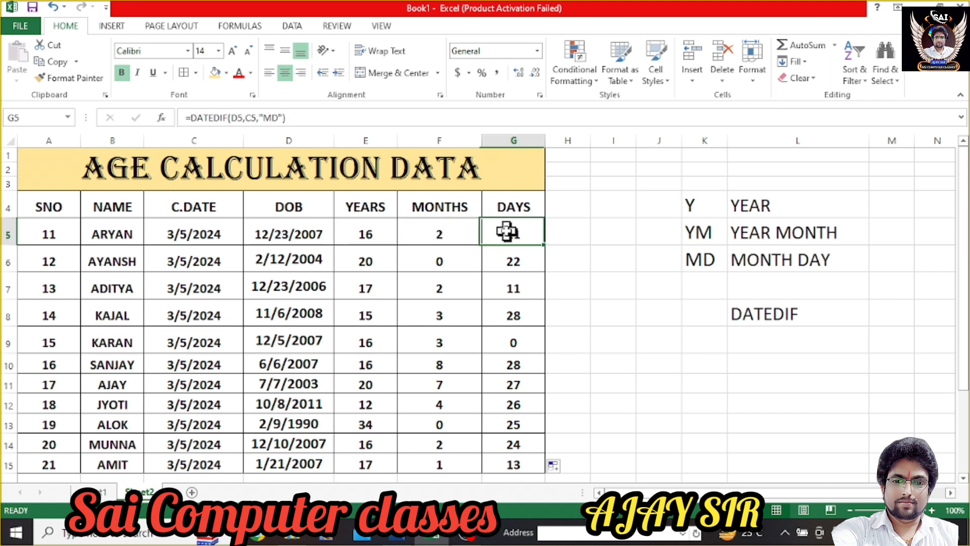
click(375, 234)
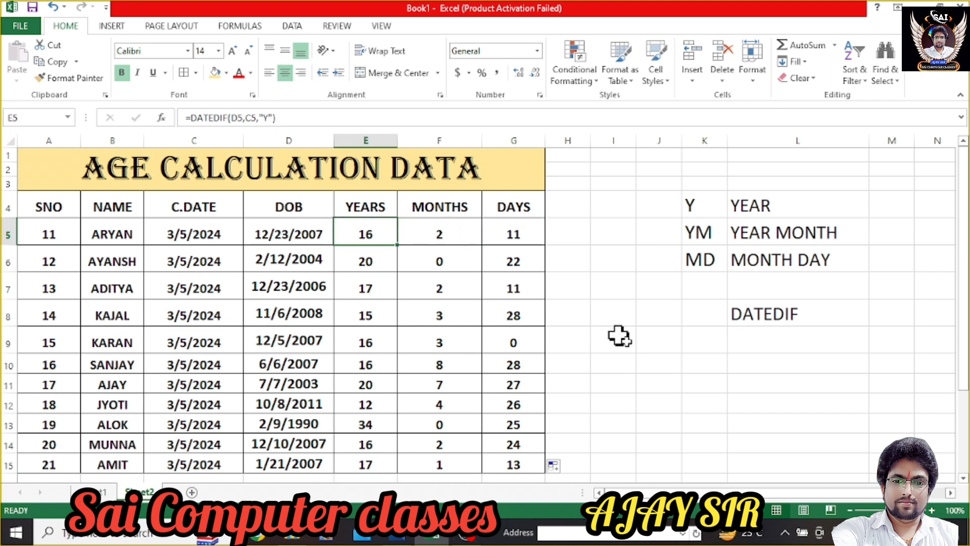
Step: Extend the DATEDIF note in cell L8 to read DATEDIF(D5,C5,"Y")
double_click(802, 312)
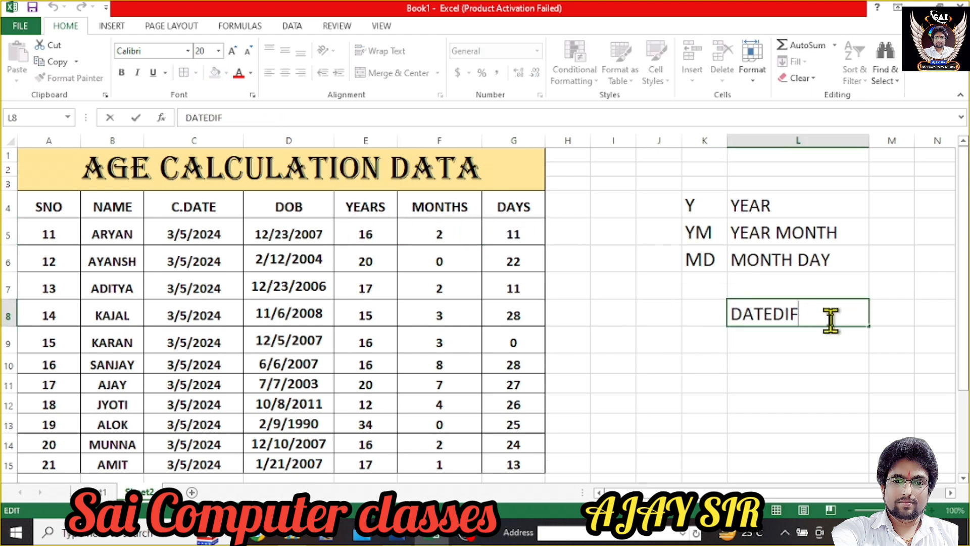
text((D5,C5)
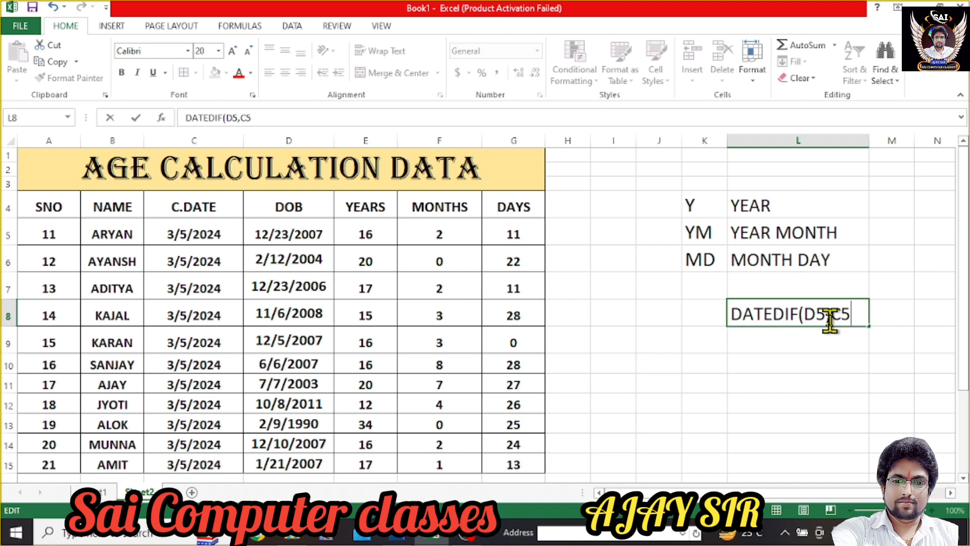
text(,"Y"))
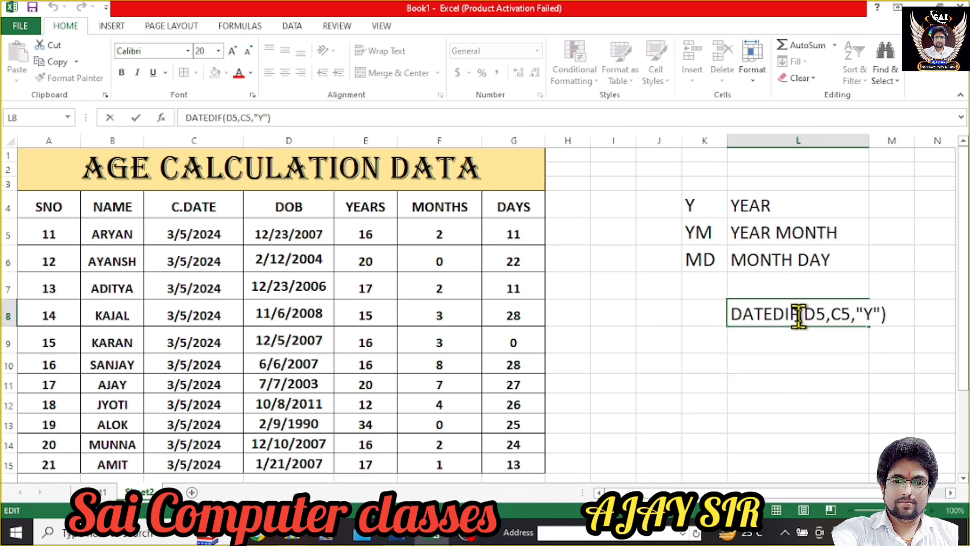
drag(797, 316, 726, 316)
click(873, 383)
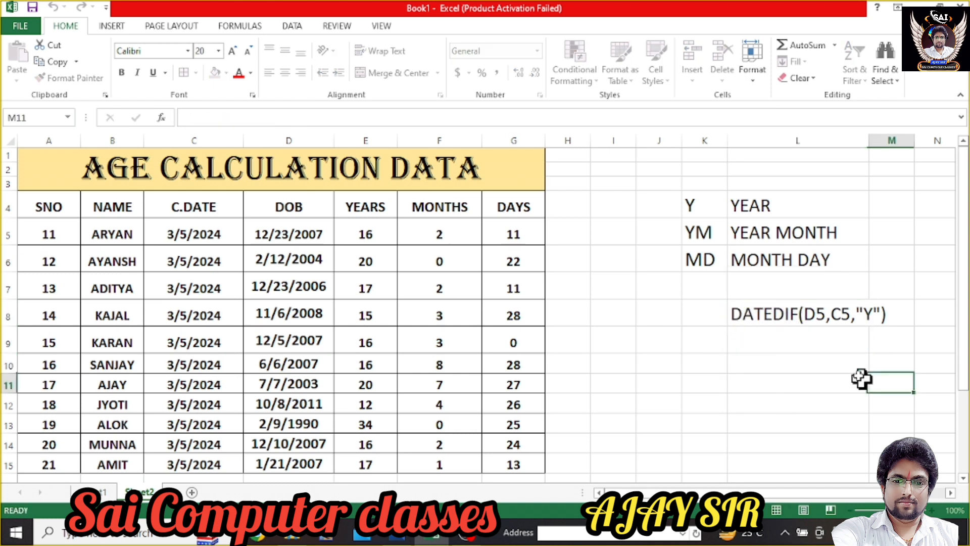
Step: Examine the arguments in the L8 note against cells D5 and C5, and compare the age table on Sheet1
click(811, 318)
double_click(814, 316)
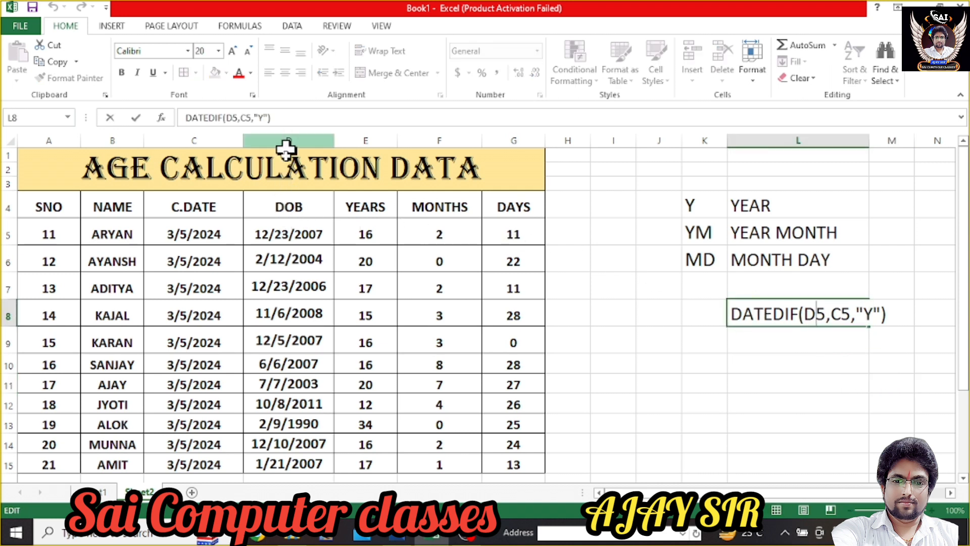
click(291, 234)
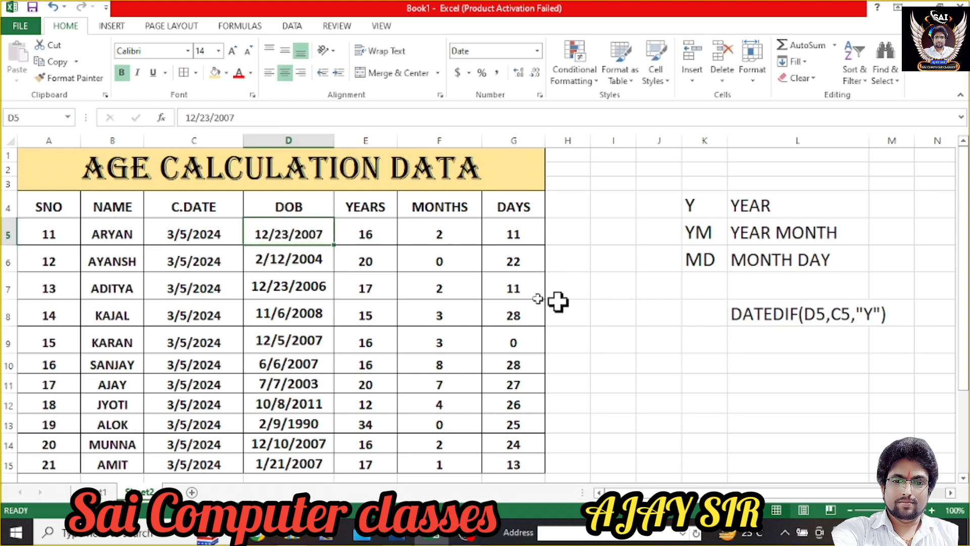
click(206, 237)
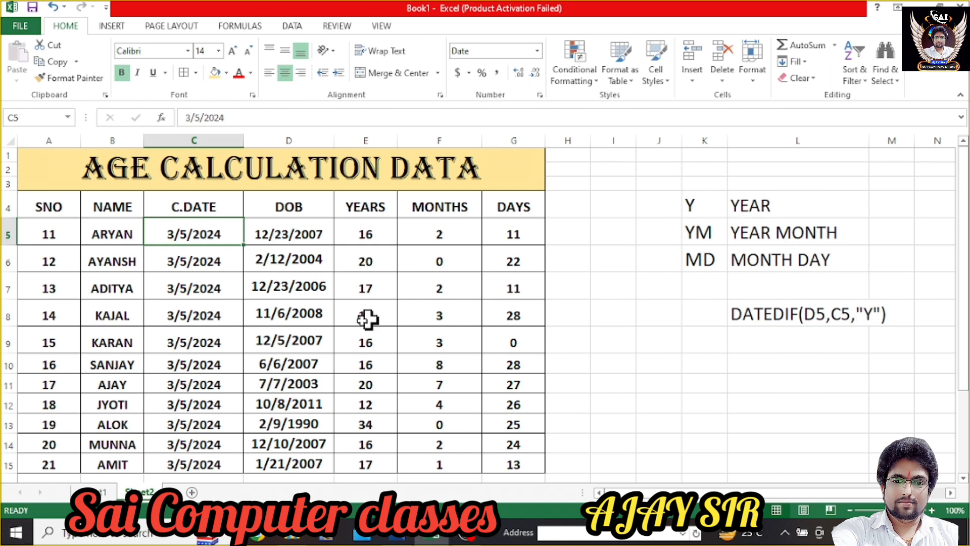
click(101, 492)
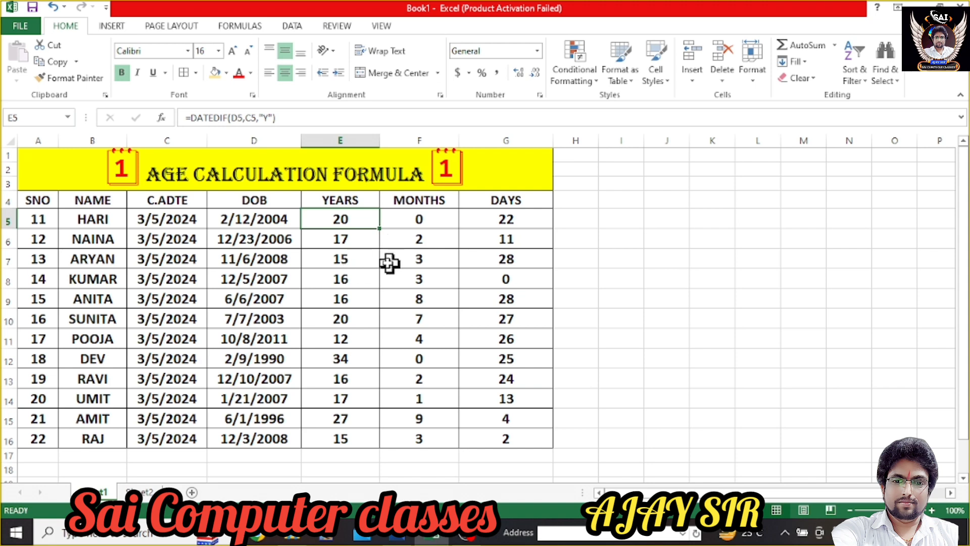
click(146, 493)
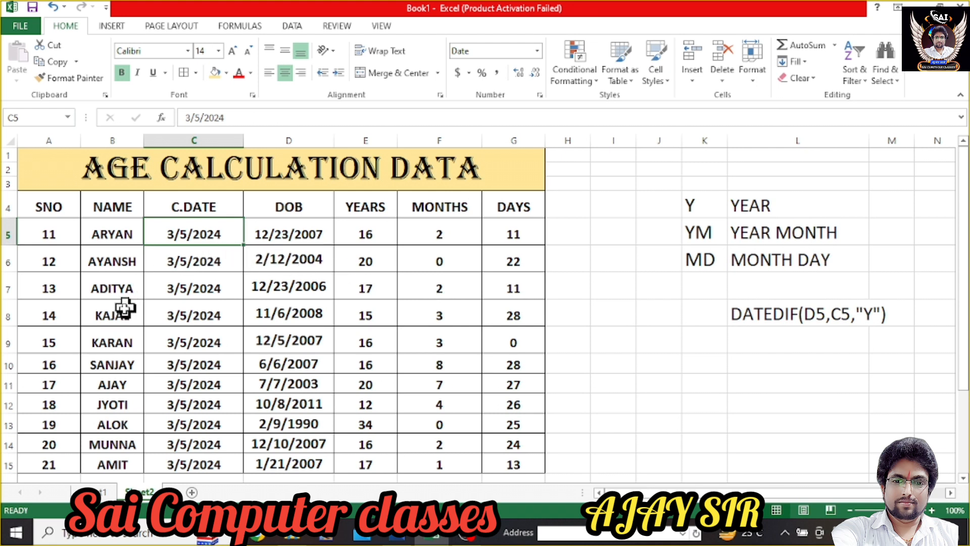
Step: Replace the person's name in cell B14 and enter a new date of birth in cell D14
click(118, 445)
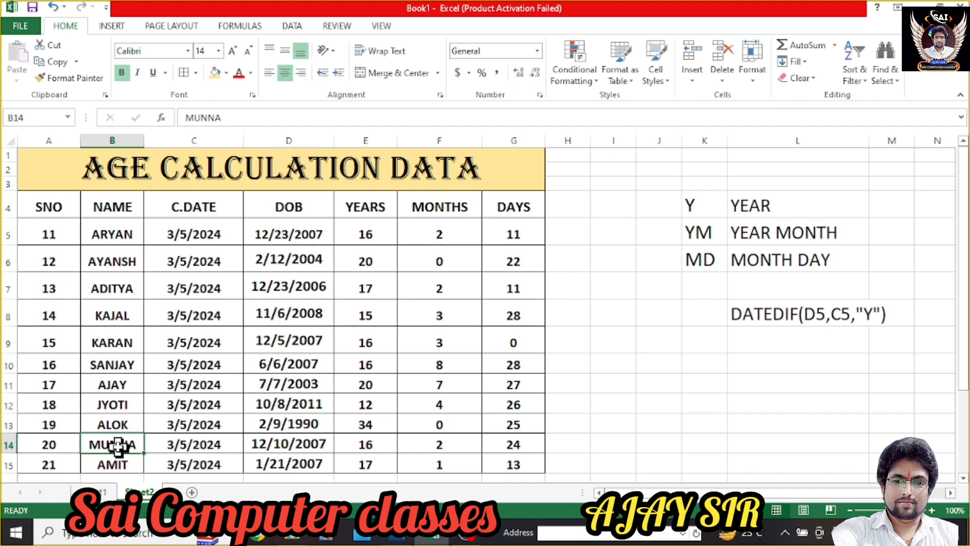
text(VINOD)
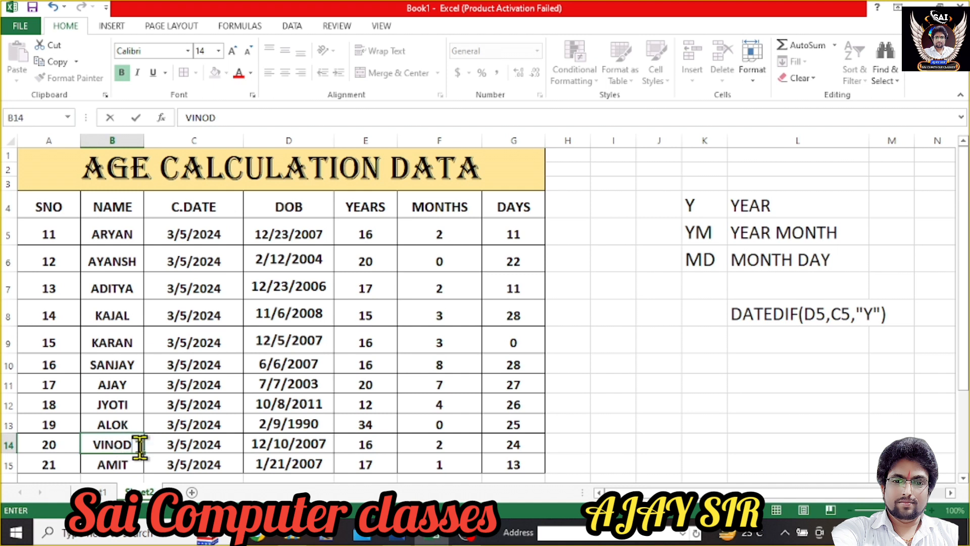
click(292, 444)
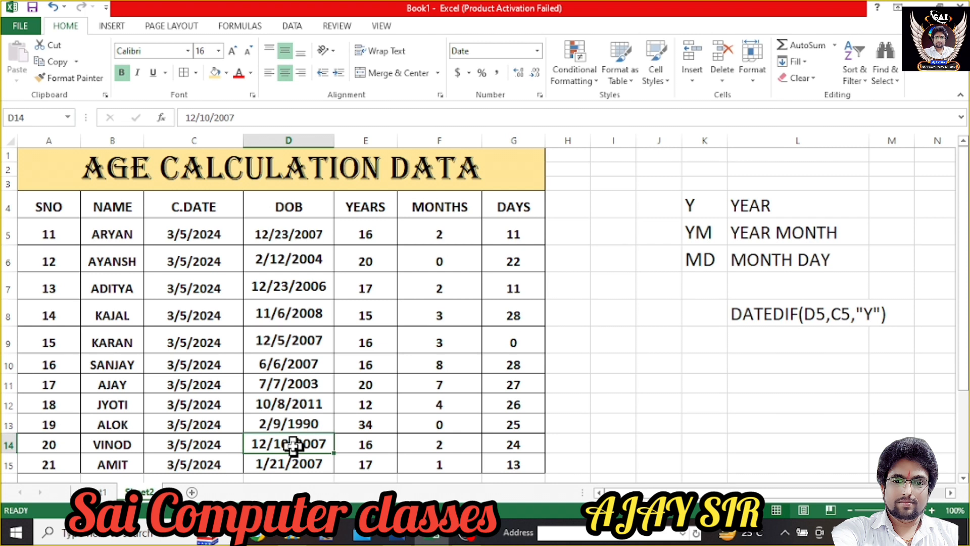
text(5/)
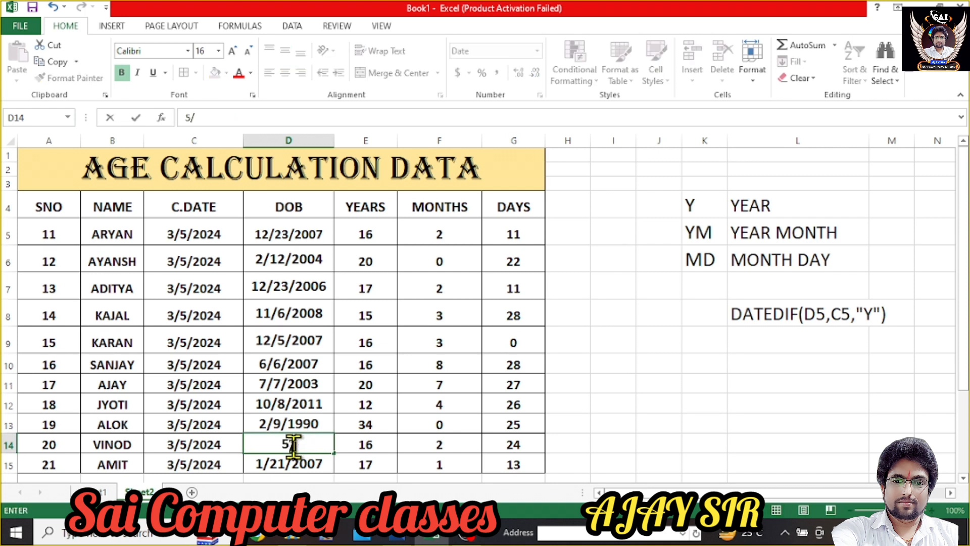
text(22/19)
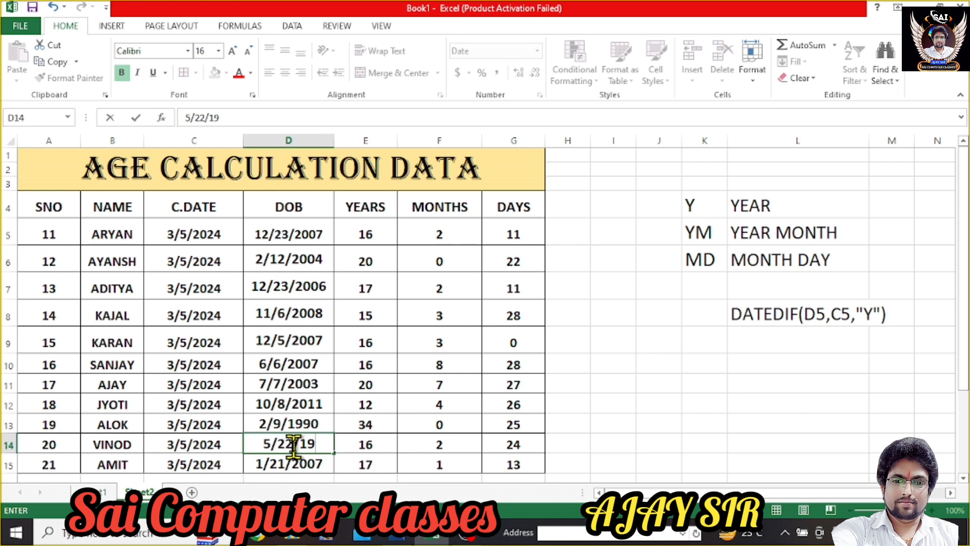
text(9)
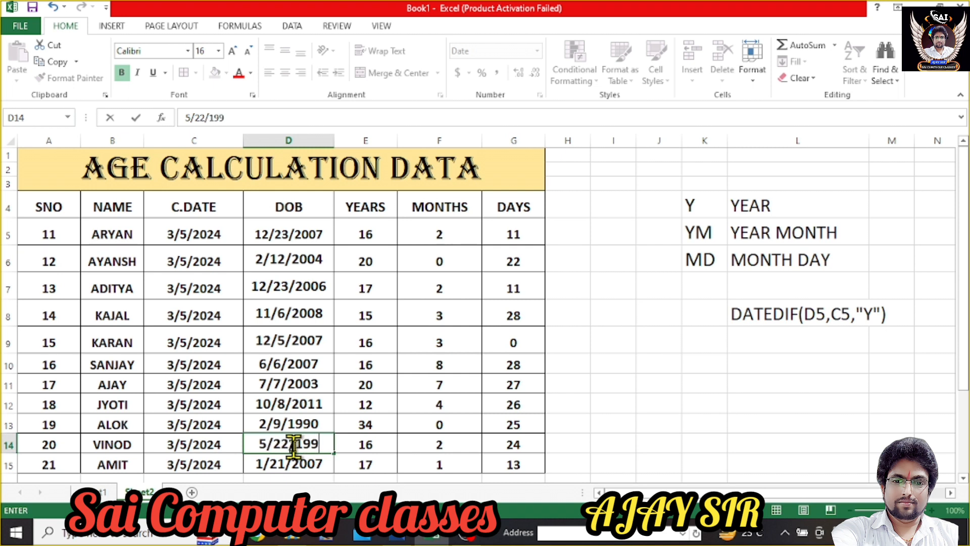
text(2)
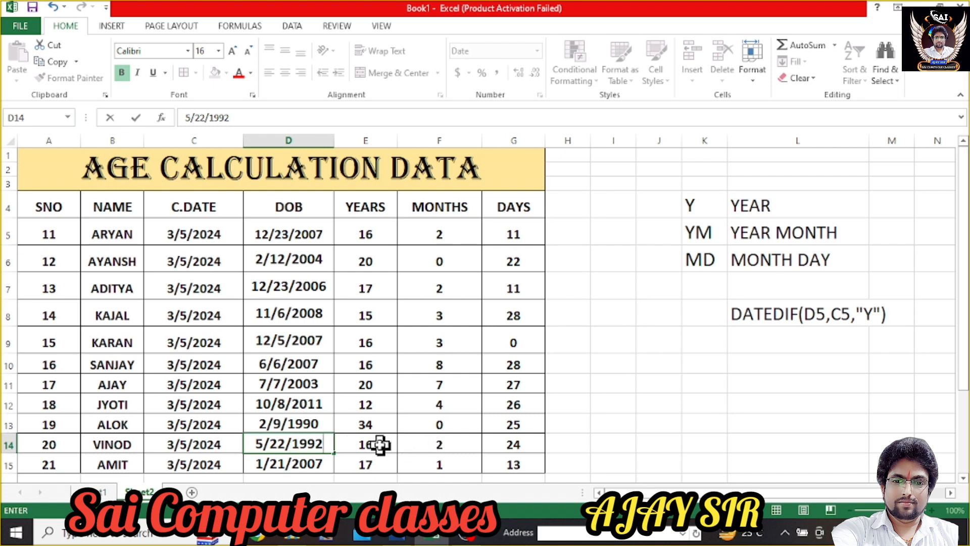
key(Return)
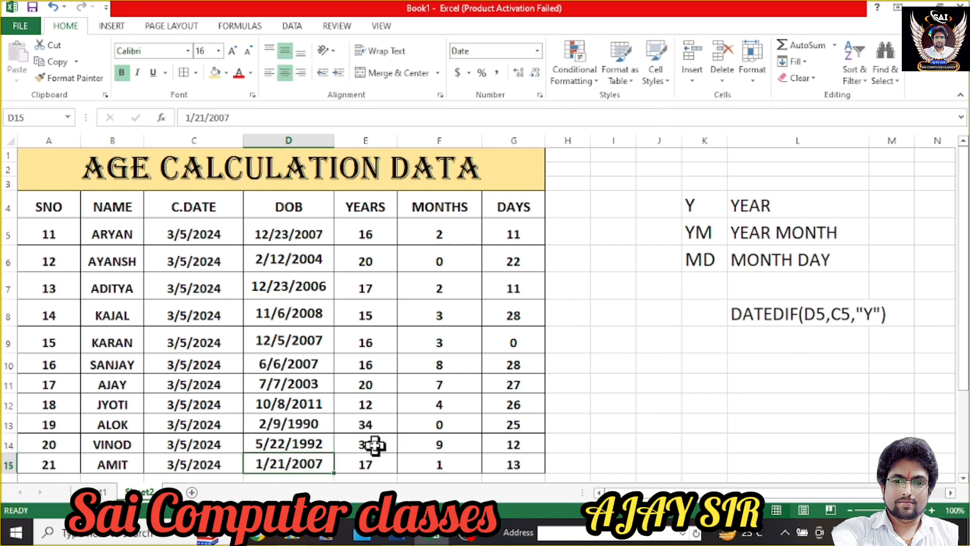
Step: Check the recalculated years, months and days in cells E14, F14 and G14
click(379, 444)
click(433, 444)
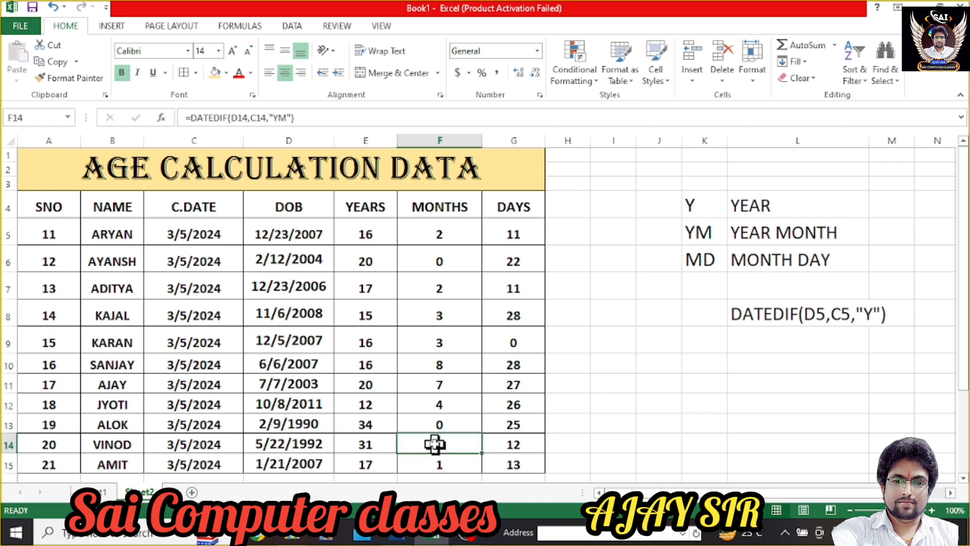
click(503, 445)
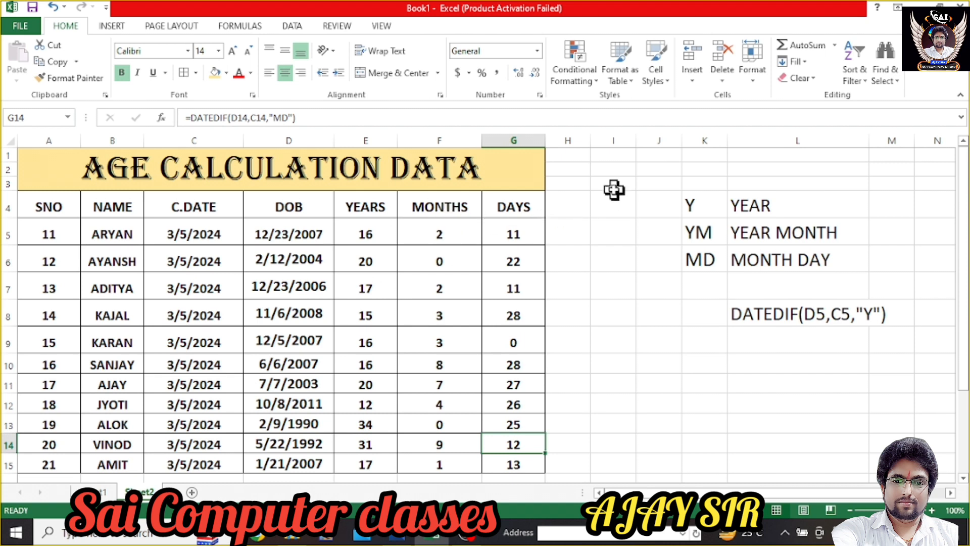
Step: Clear the unit codes and the DATEDIF note from the range I3:M9
drag(614, 190, 901, 340)
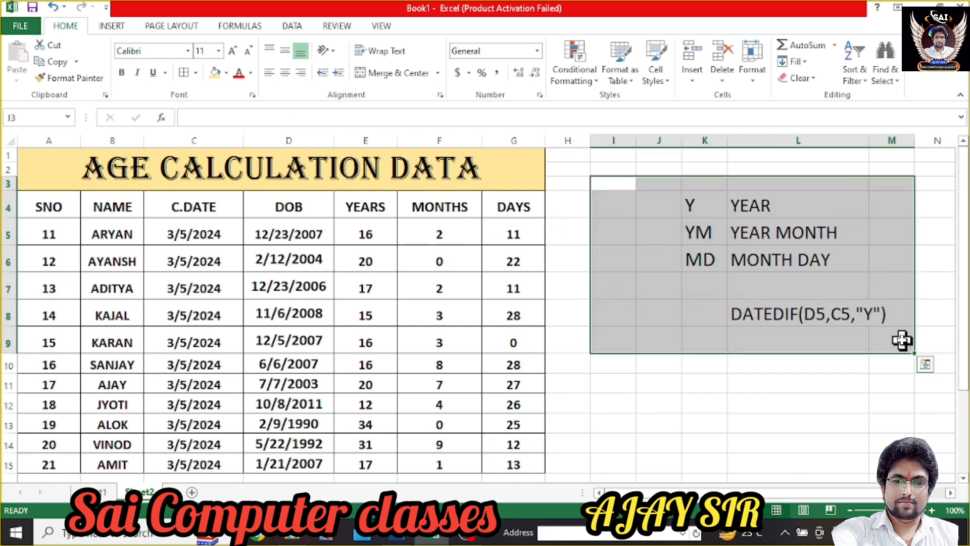
key(Delete)
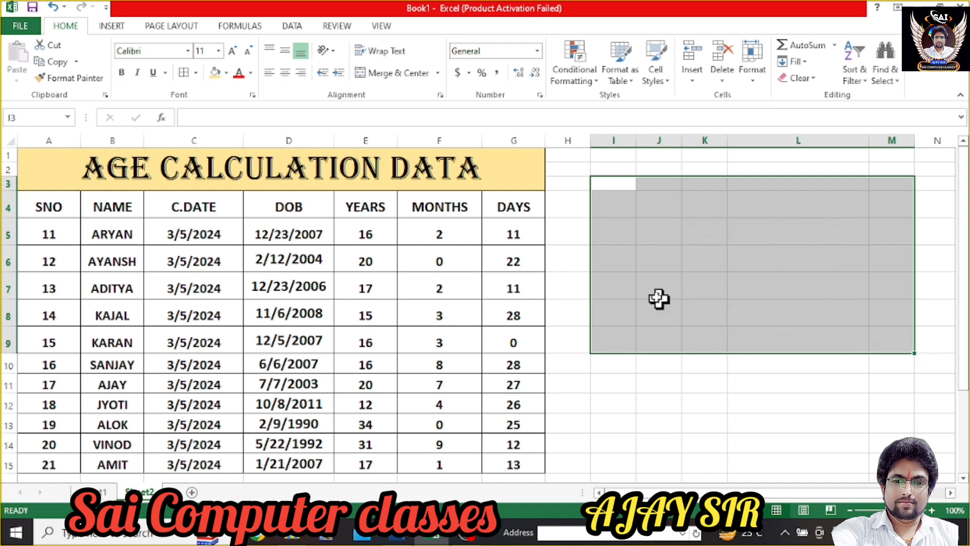
click(576, 302)
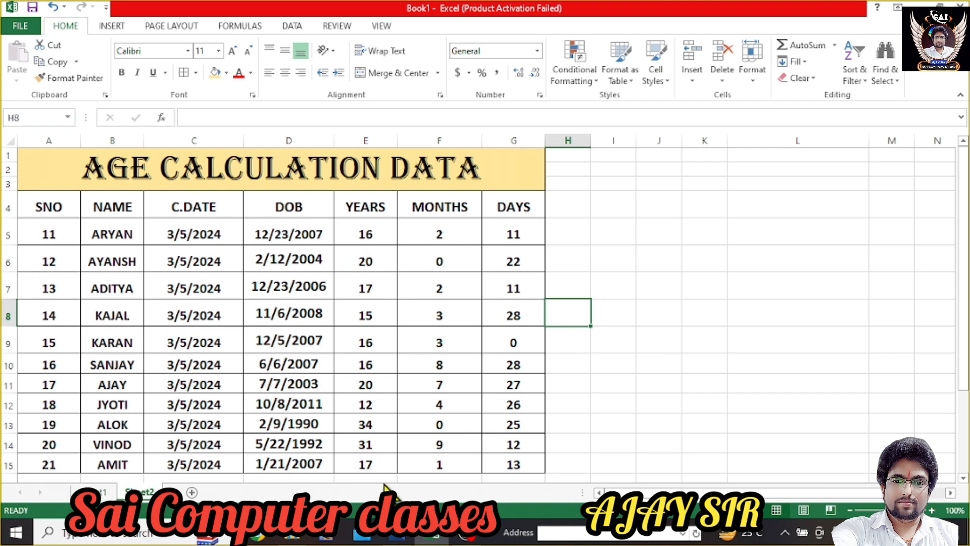
Step: View the MS Excel Class Day 14 DATEDIF image in the photo viewer and return to the Excel workbook
click(396, 533)
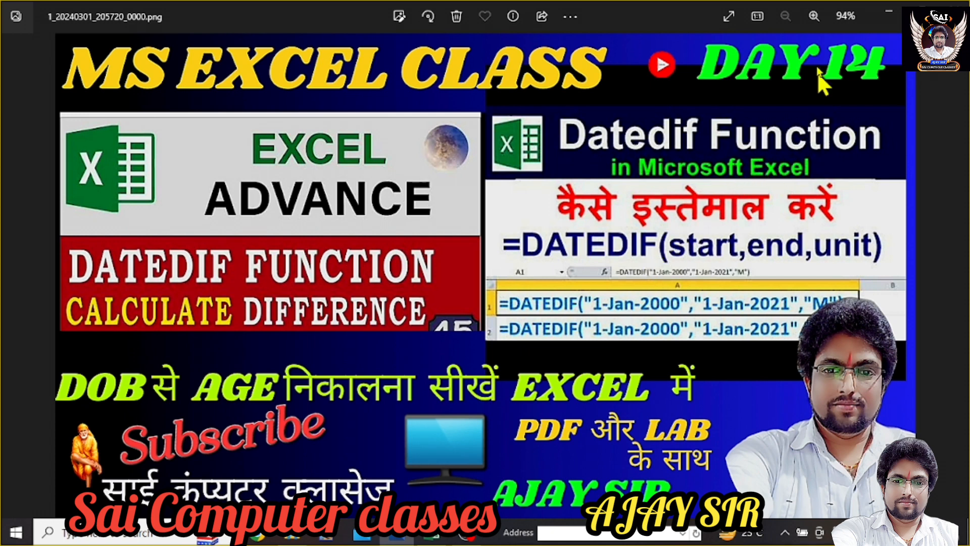
click(889, 12)
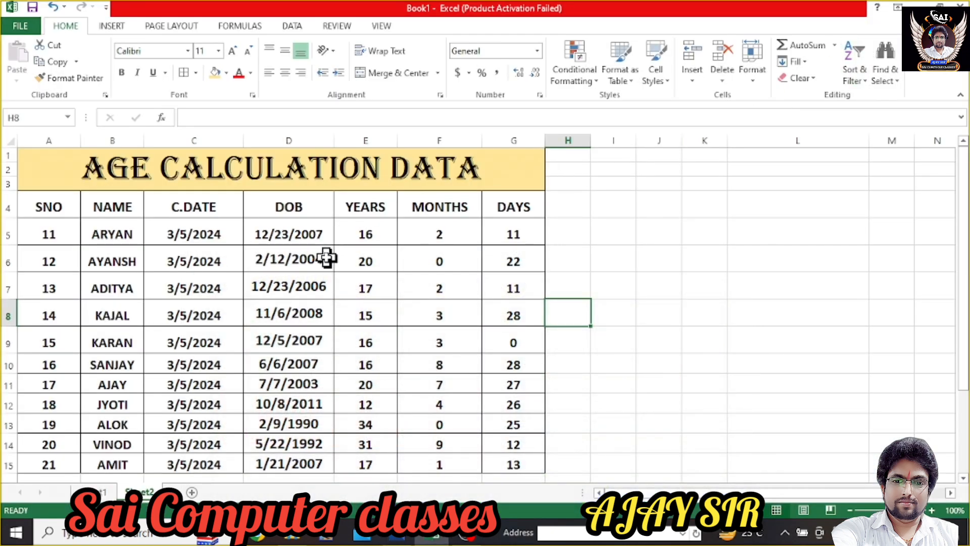